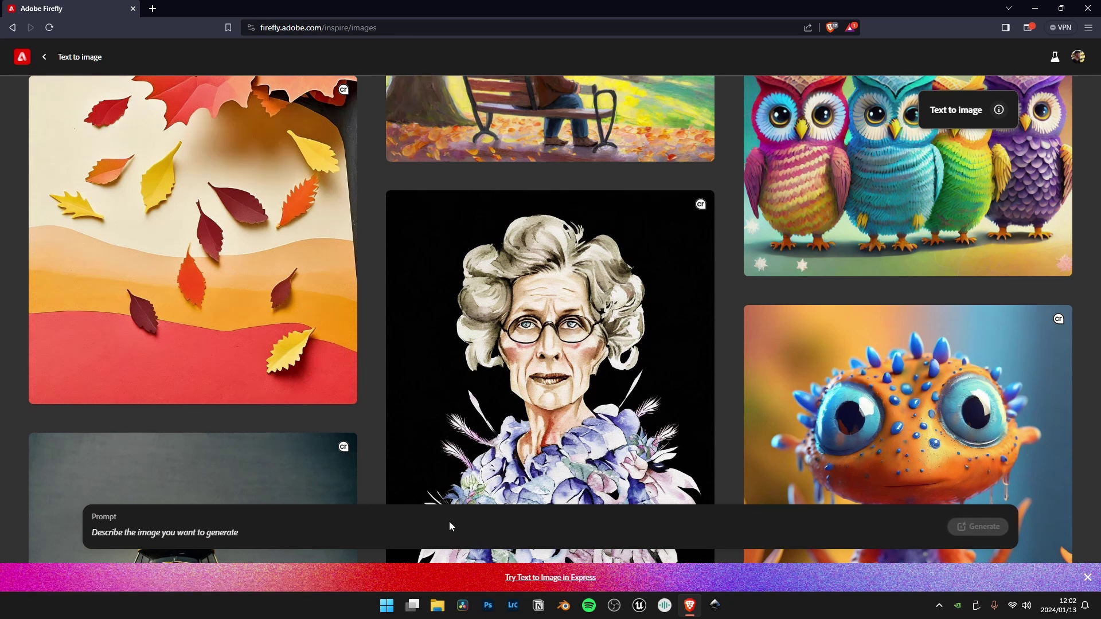
Generate images from the prompt 'mayan alien illustration'.
type("mayan alien illustra")
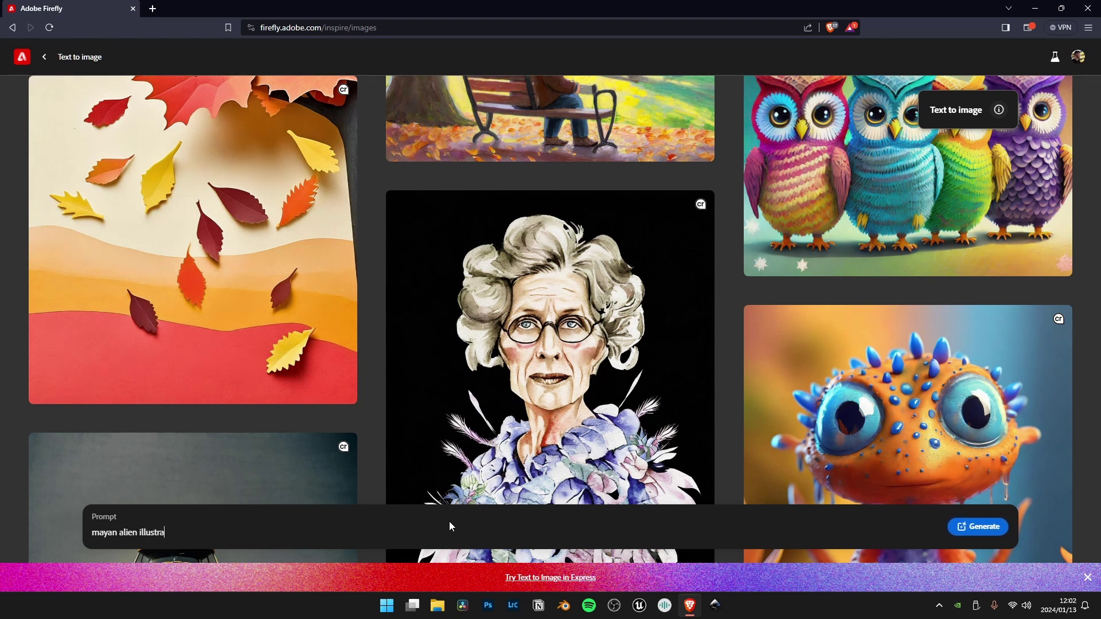
type("tion")
key("Return")
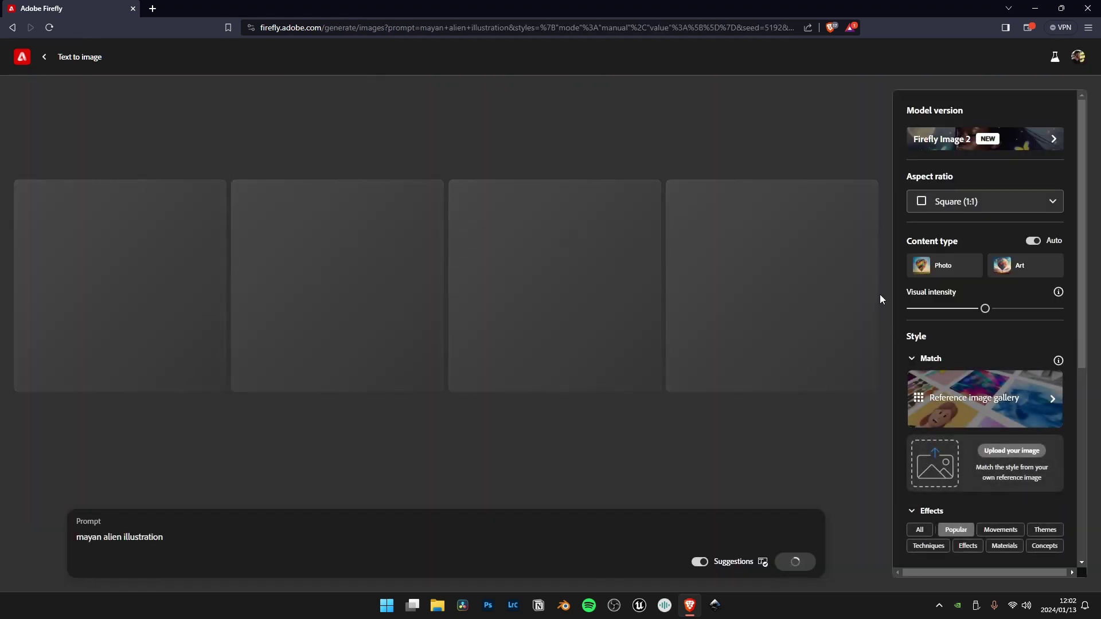
Add the Black and white style and regenerate the images.
scroll(981, 379, "down", 5)
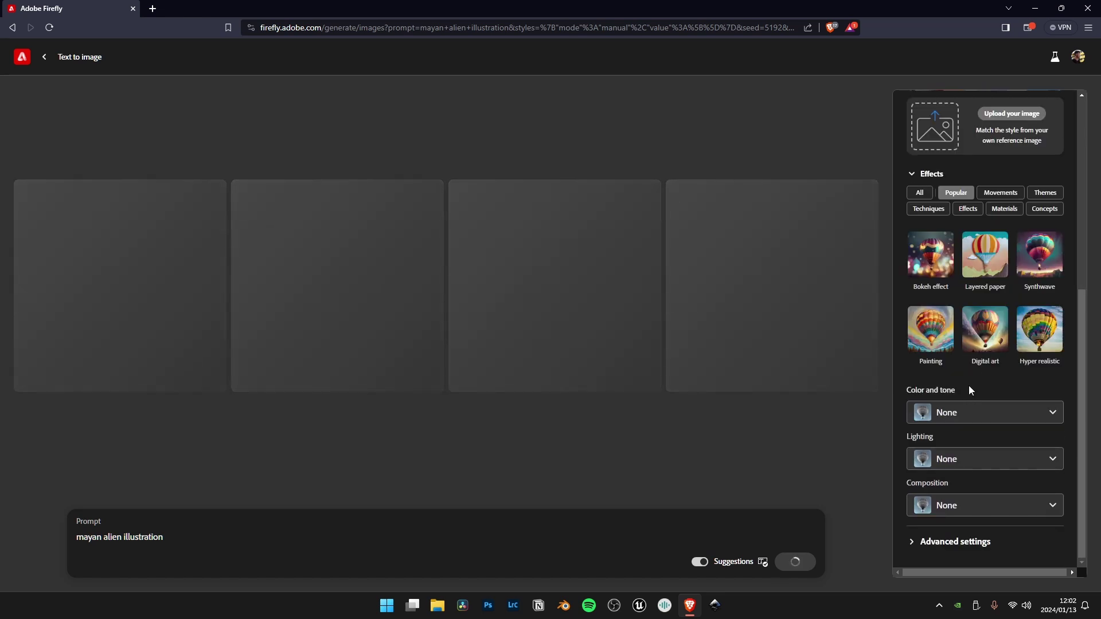
left_click(974, 410)
scroll(992, 424, "down", 4)
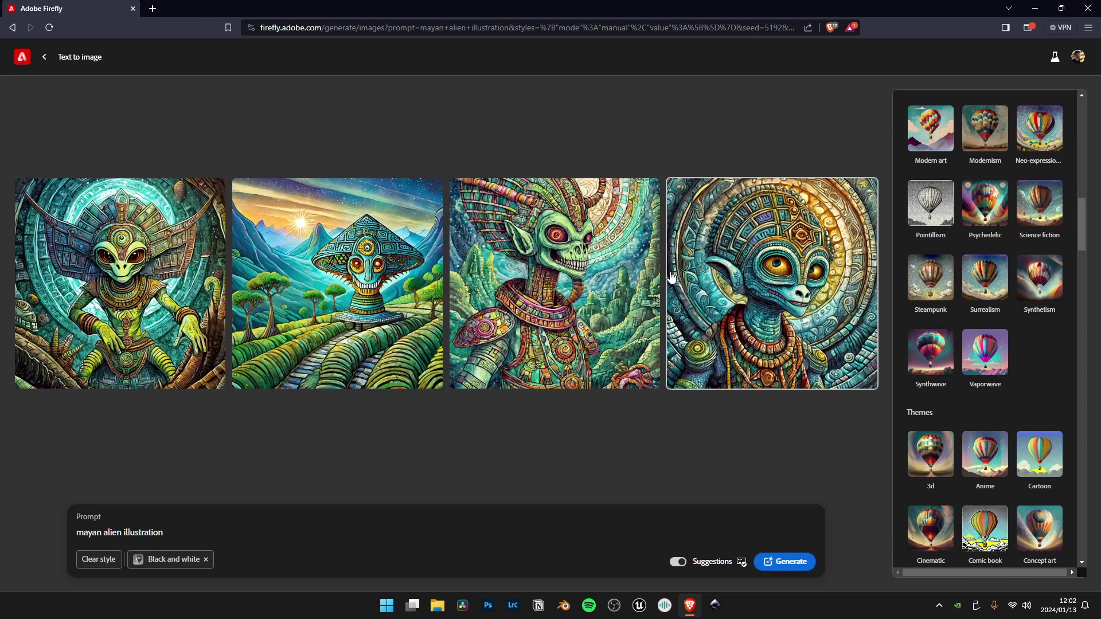
scroll(931, 343, "down", 2)
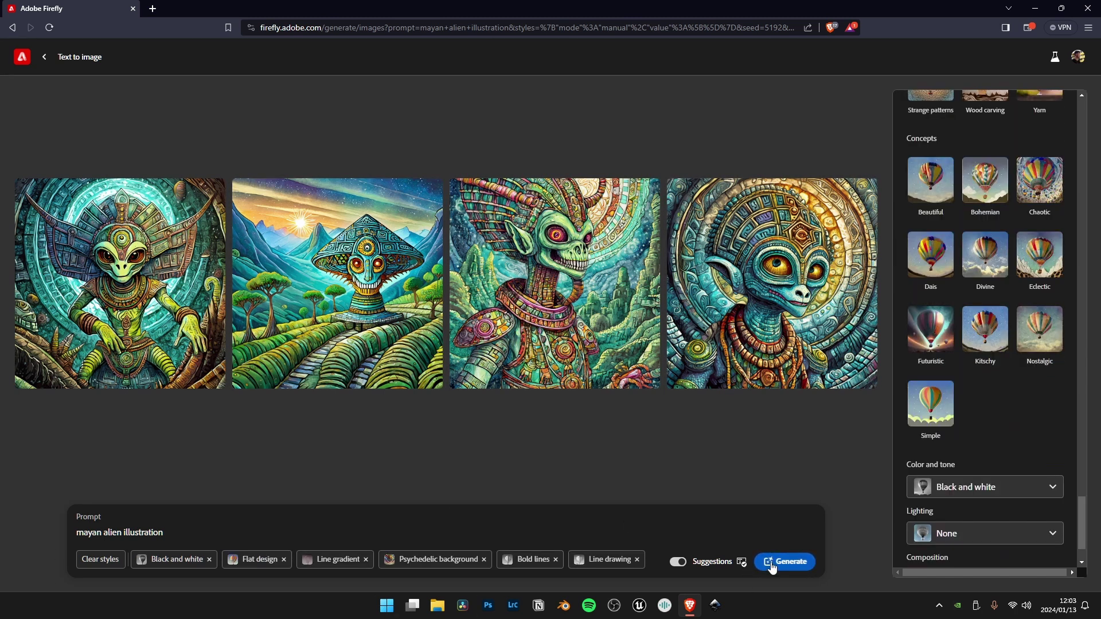
left_click(771, 566)
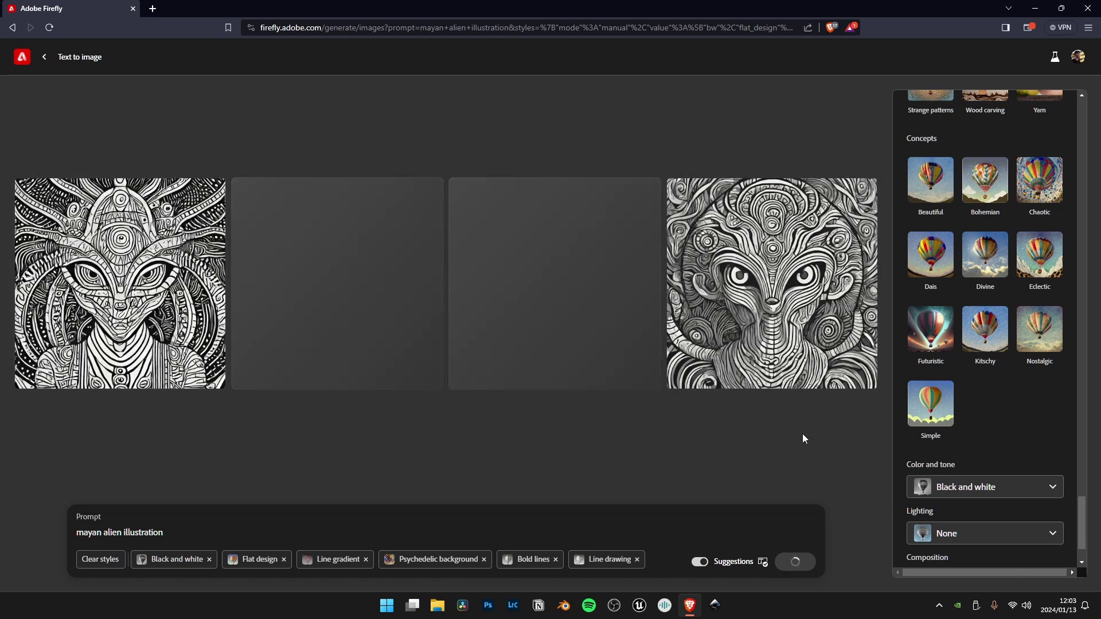
Favorite the fourth alien image and download it as a JPG.
left_click(864, 190)
left_click(841, 190)
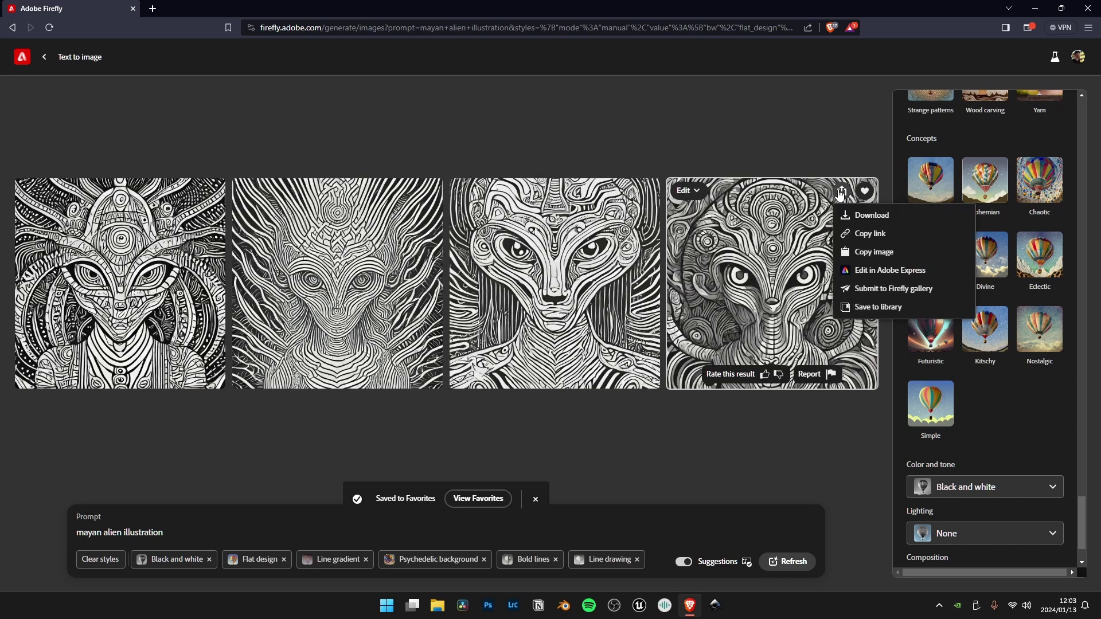
left_click(870, 216)
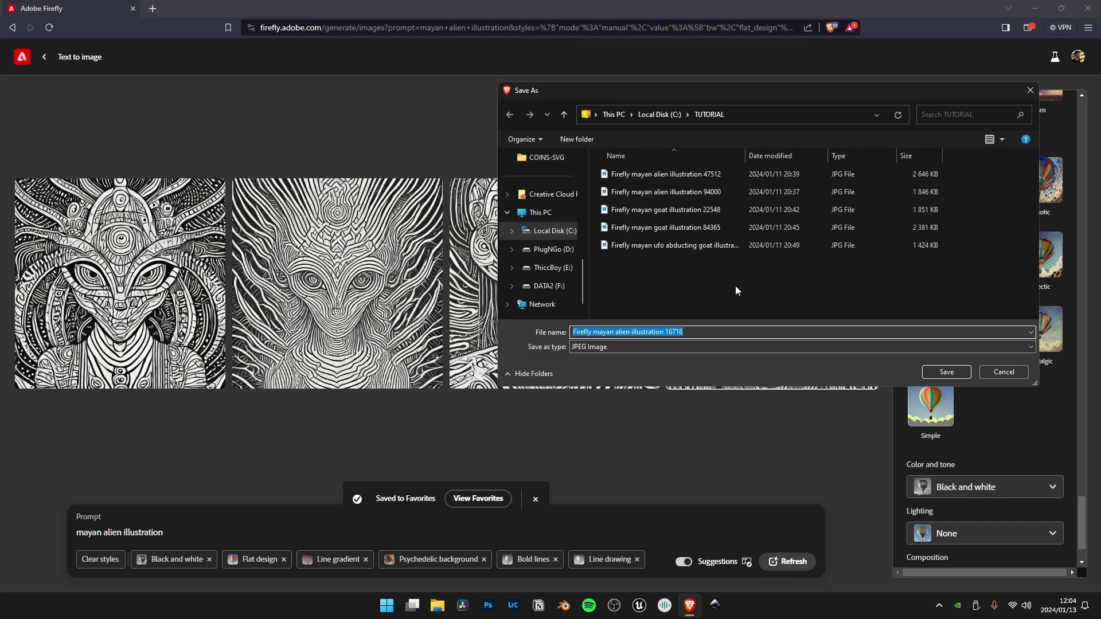
left_click(931, 371)
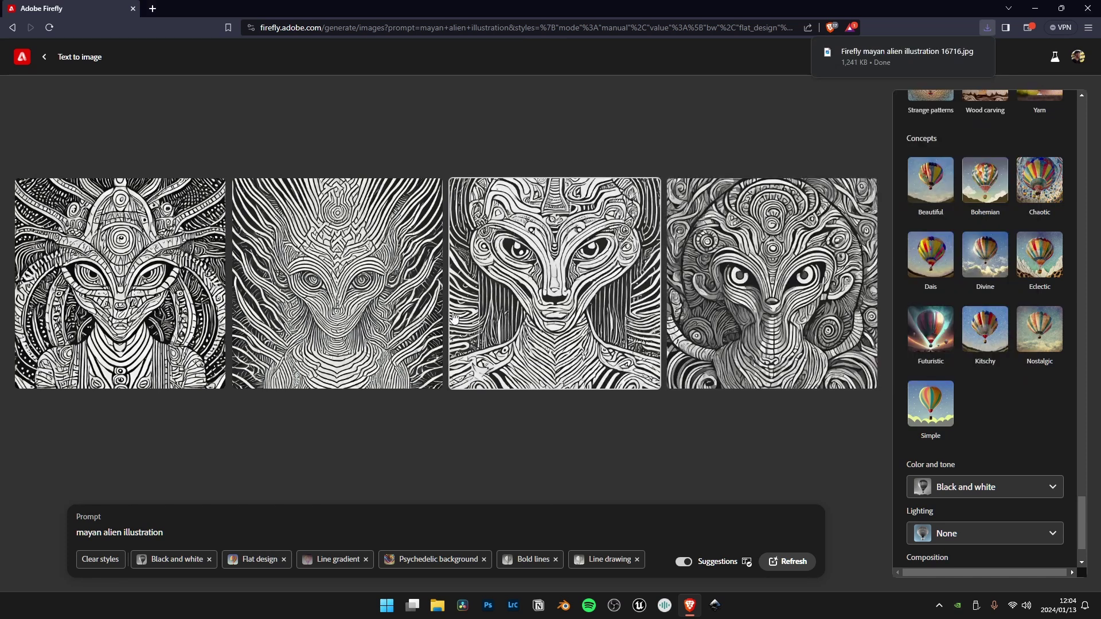
Show images similar to the second result, then refresh and select 'alien' in the prompt.
left_click(249, 190)
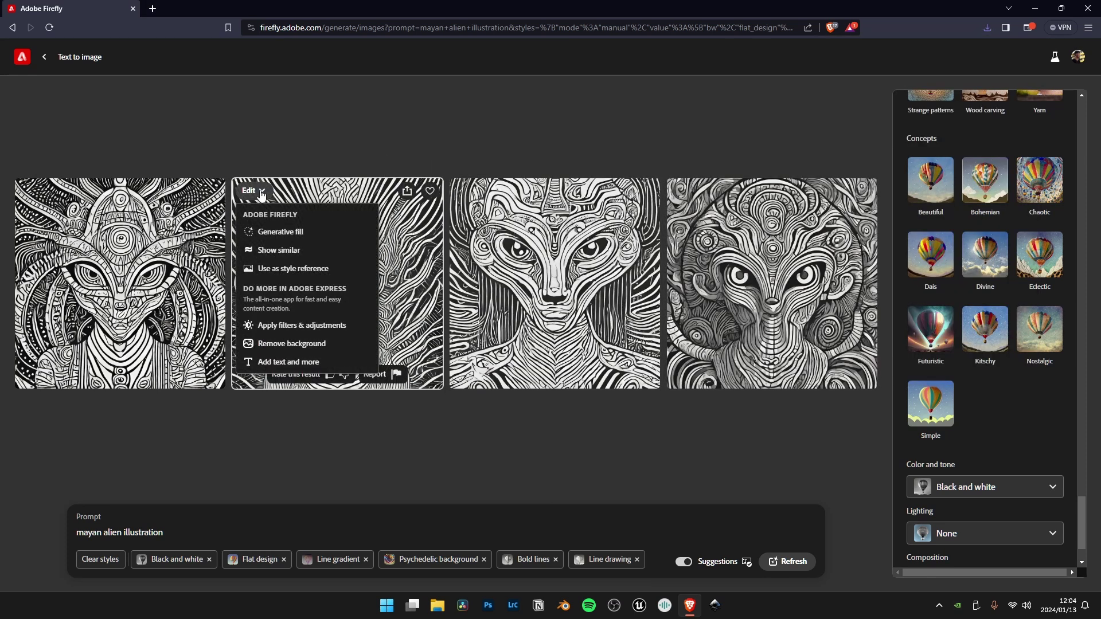
left_click(275, 249)
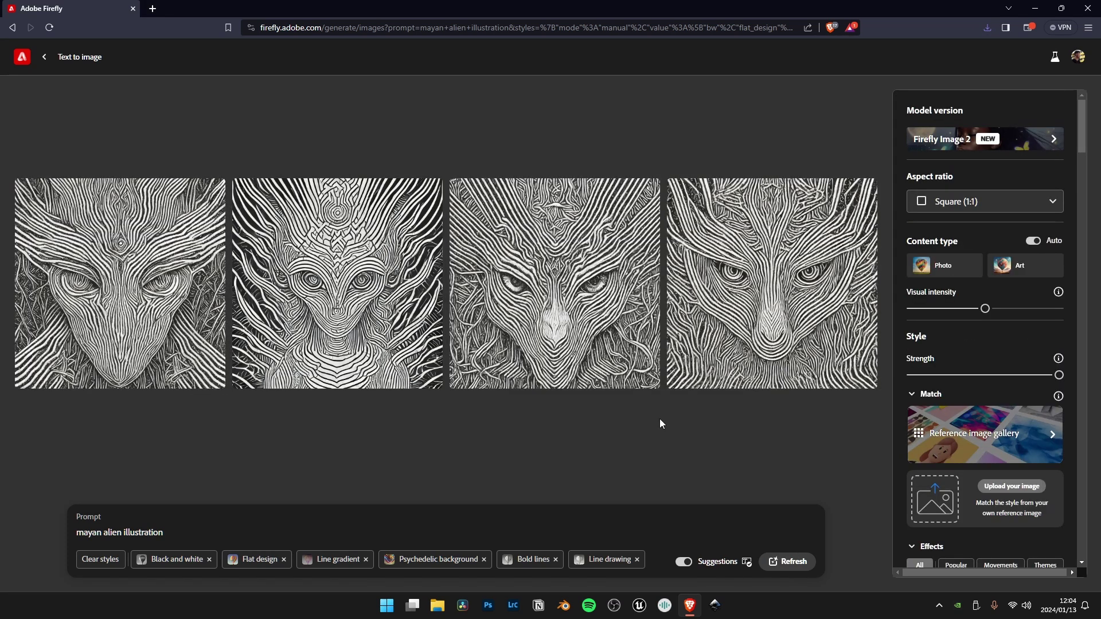
mouse_move(634, 292)
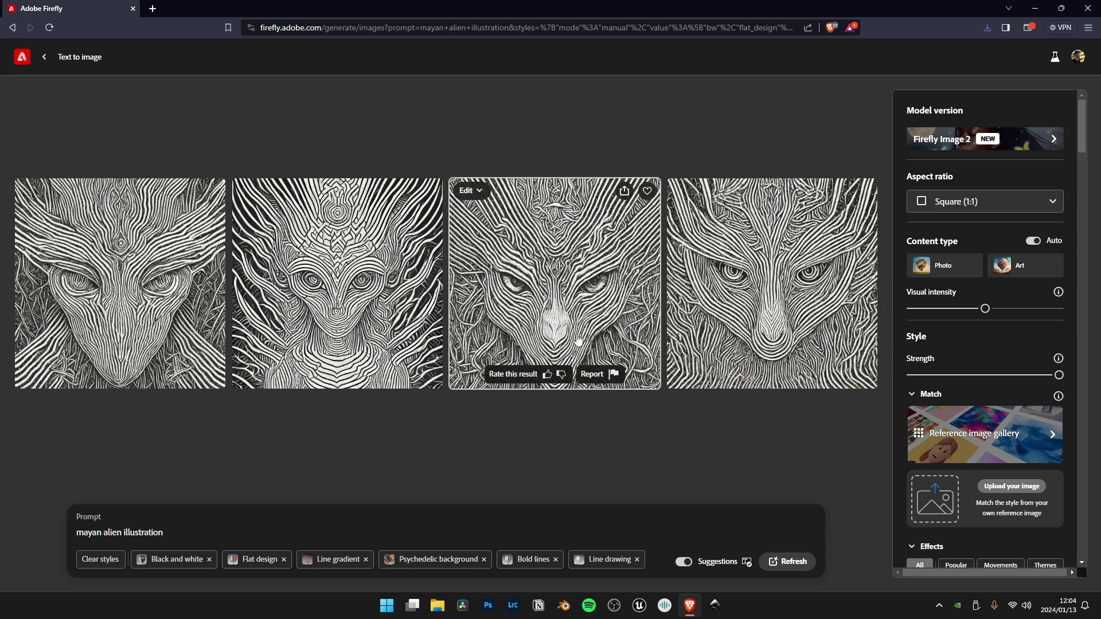
left_click(796, 568)
double_click(113, 533)
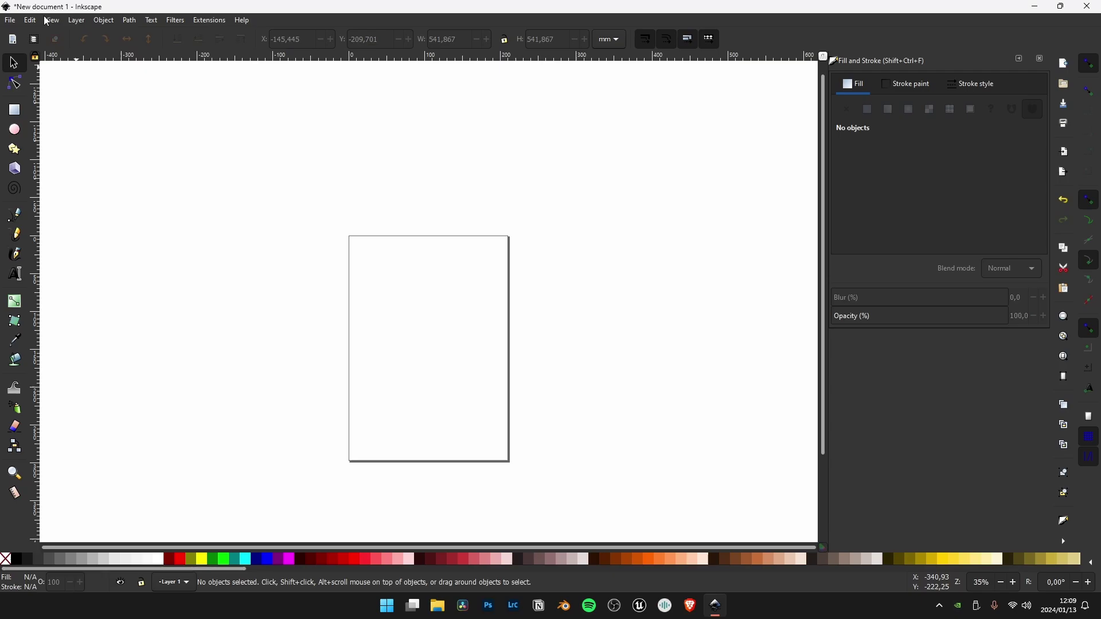
Import the alien JPG into Layer 1 as an embedded 2048 × 2048 image.
left_click(10, 20)
left_click(42, 161)
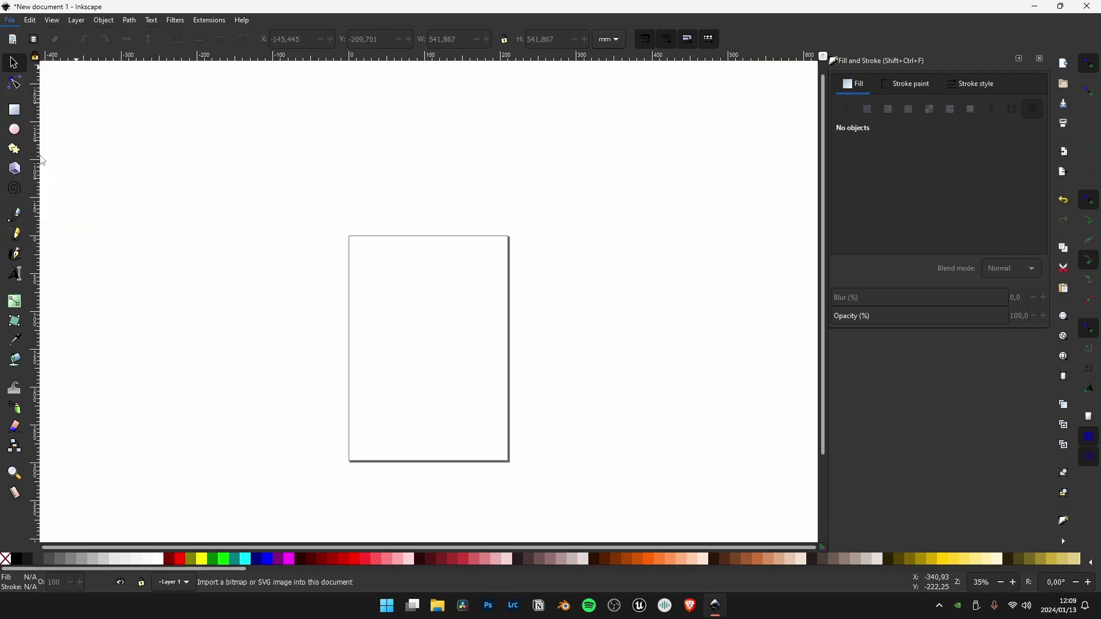
left_click(155, 92)
left_click(400, 241)
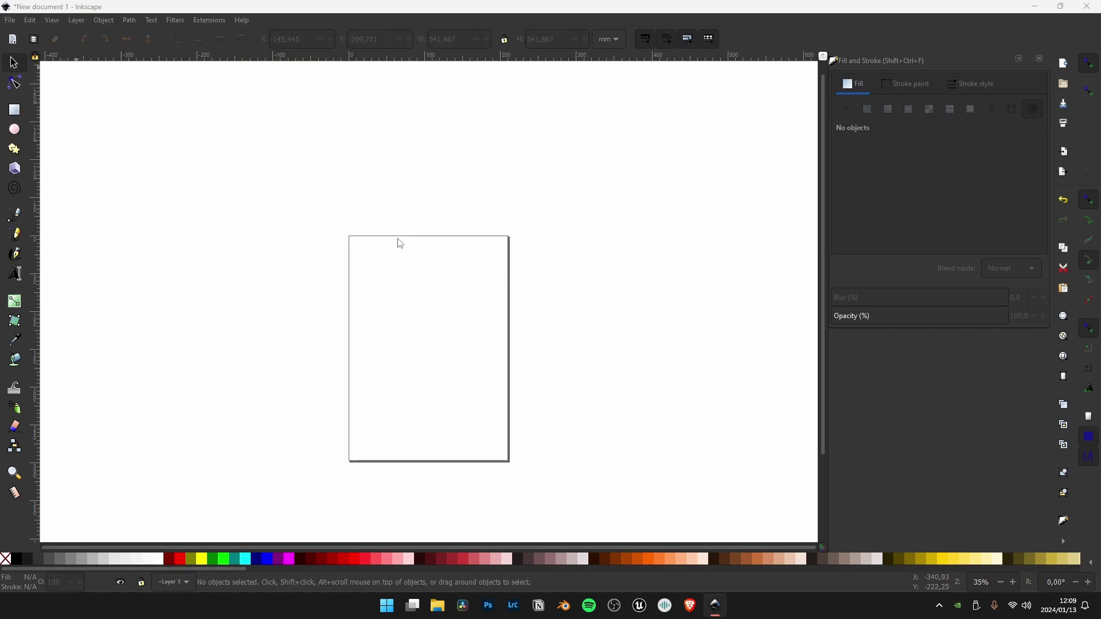
left_click(610, 370)
scroll(365, 106, "up", 10)
scroll(344, 177, "down", 4)
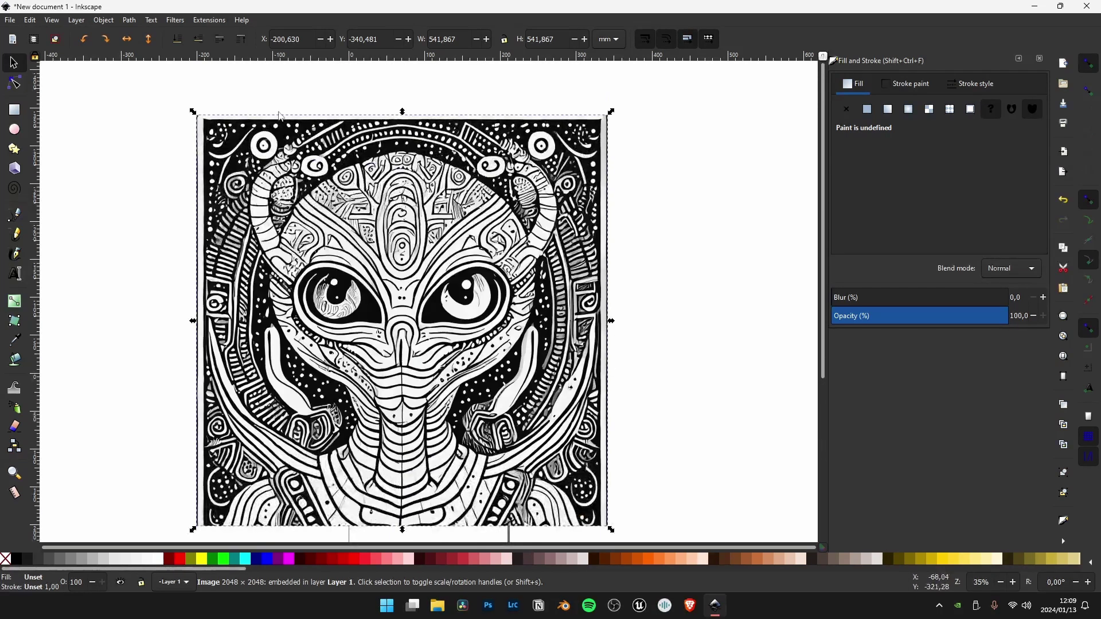
left_click(130, 21)
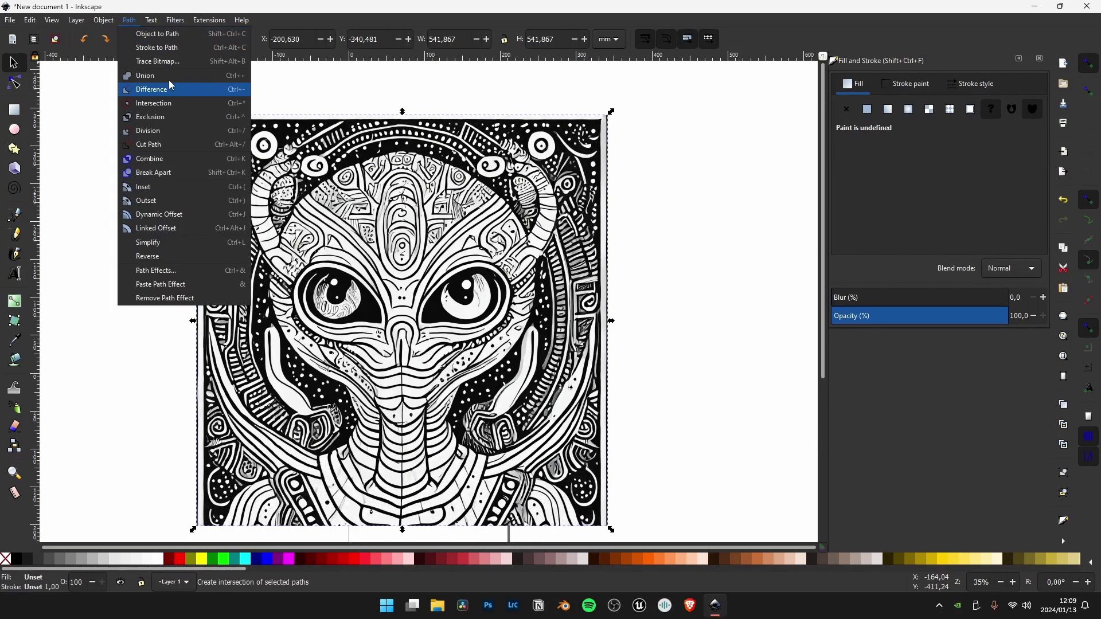
Trace the bitmap with multiple brightness-step scans and the background removed.
left_click(158, 62)
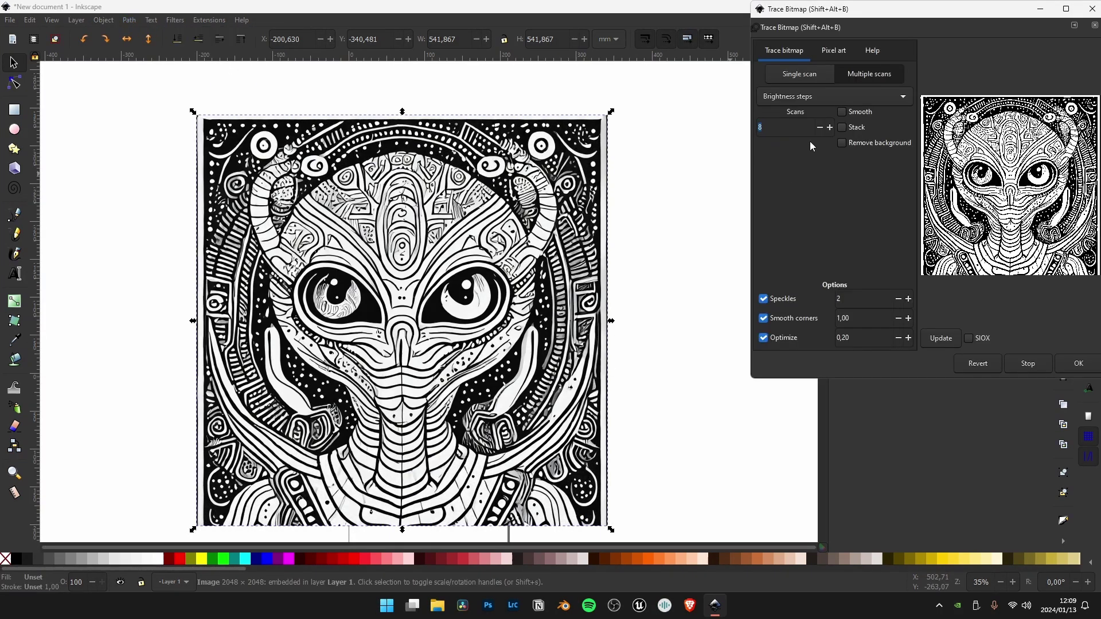
left_click(810, 82)
left_click(841, 126)
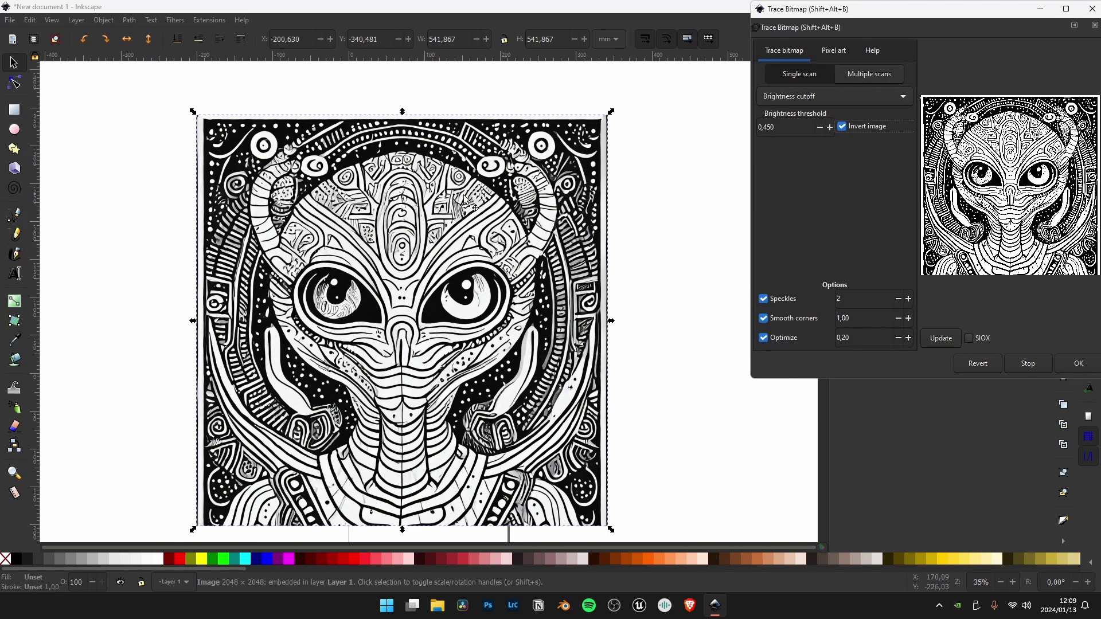
left_click(847, 80)
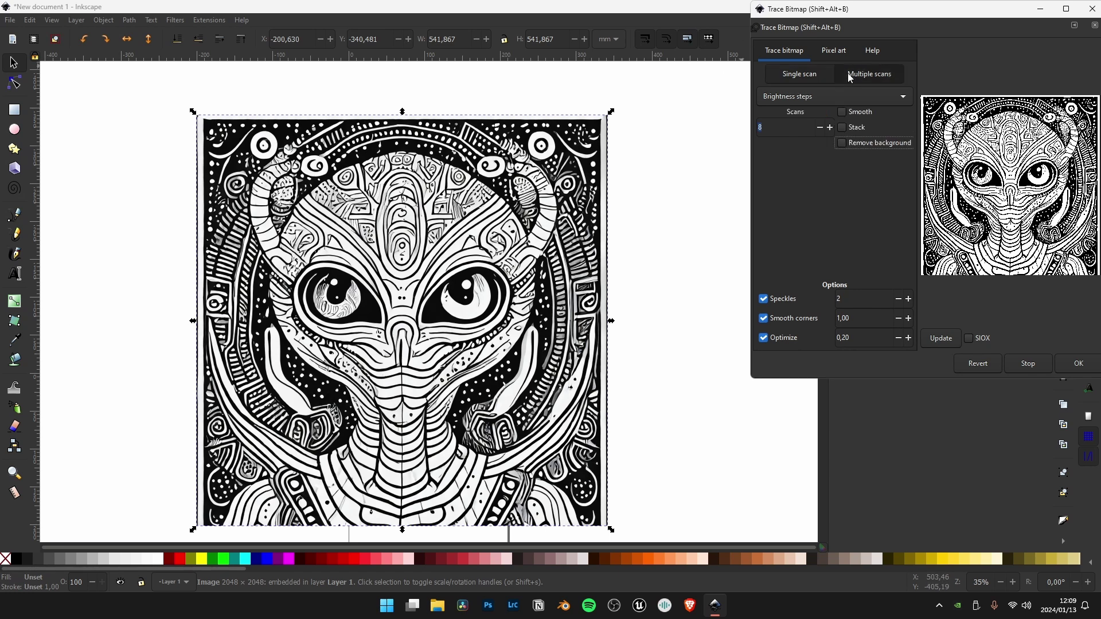
left_click(842, 143)
left_click(940, 338)
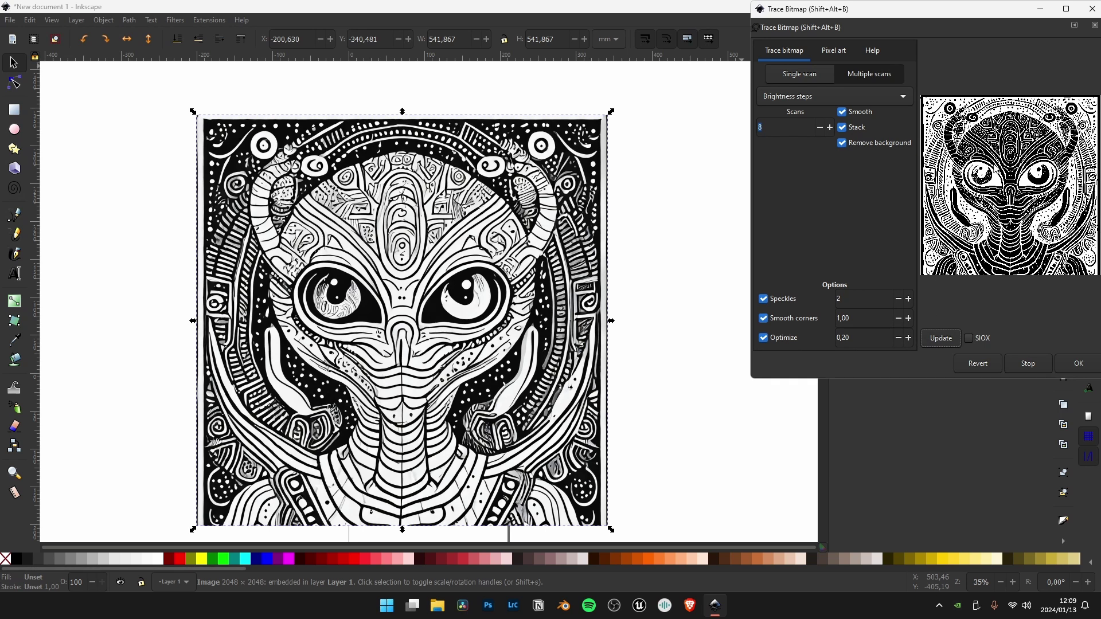
left_click(1082, 371)
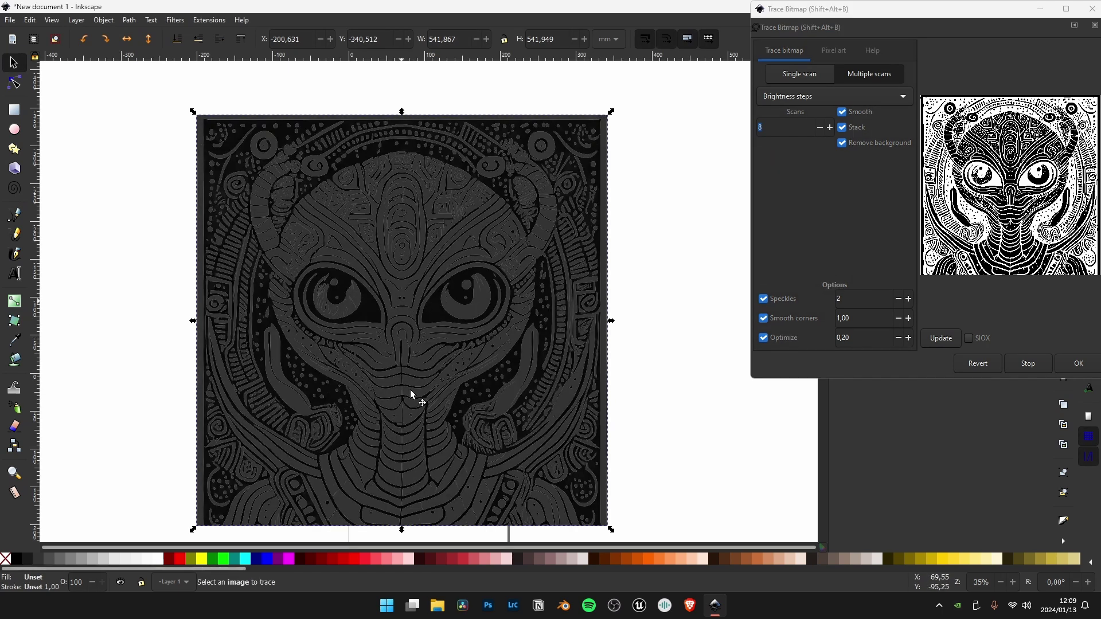
Delete the original bitmap and place the traced group back on the page.
left_click_drag(411, 390, 463, 413)
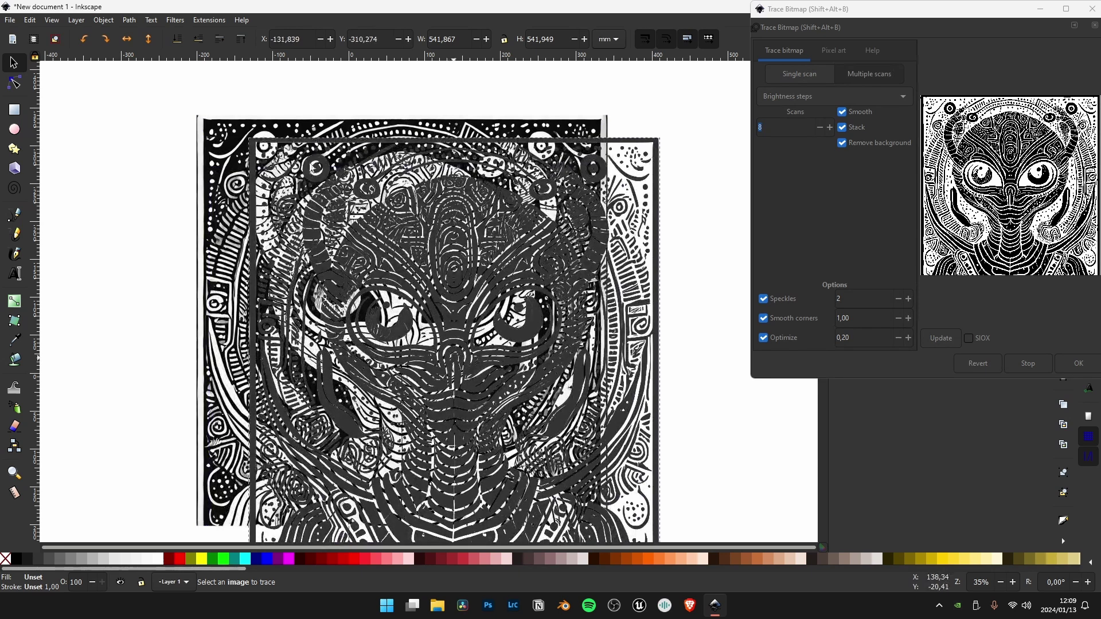
left_click(235, 207)
key("Delete")
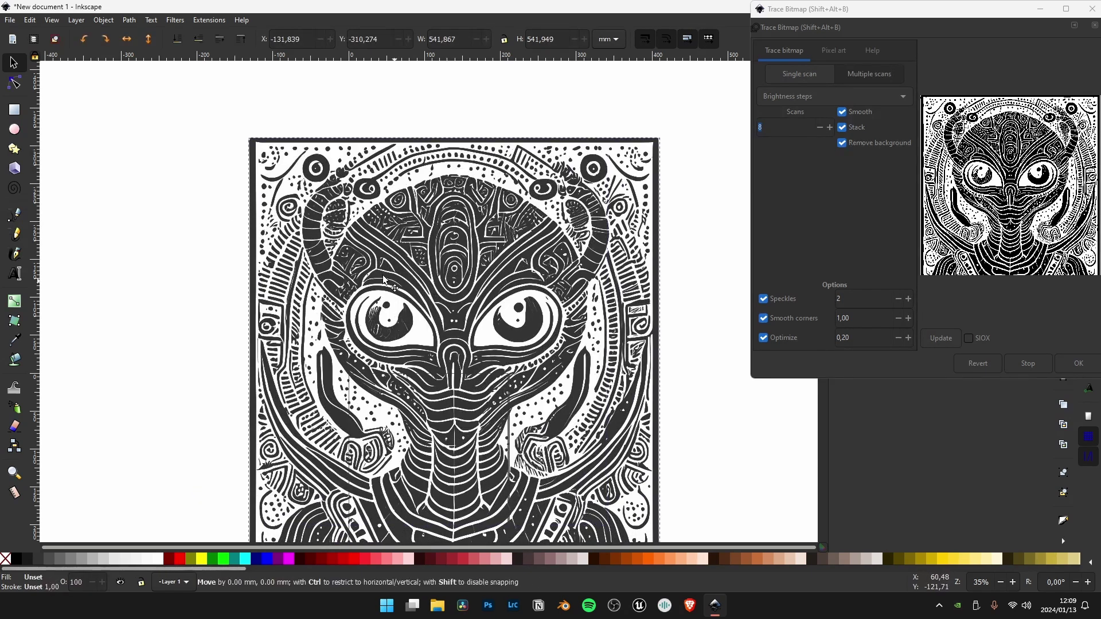
left_click_drag(261, 243, 233, 227)
left_click(1092, 9)
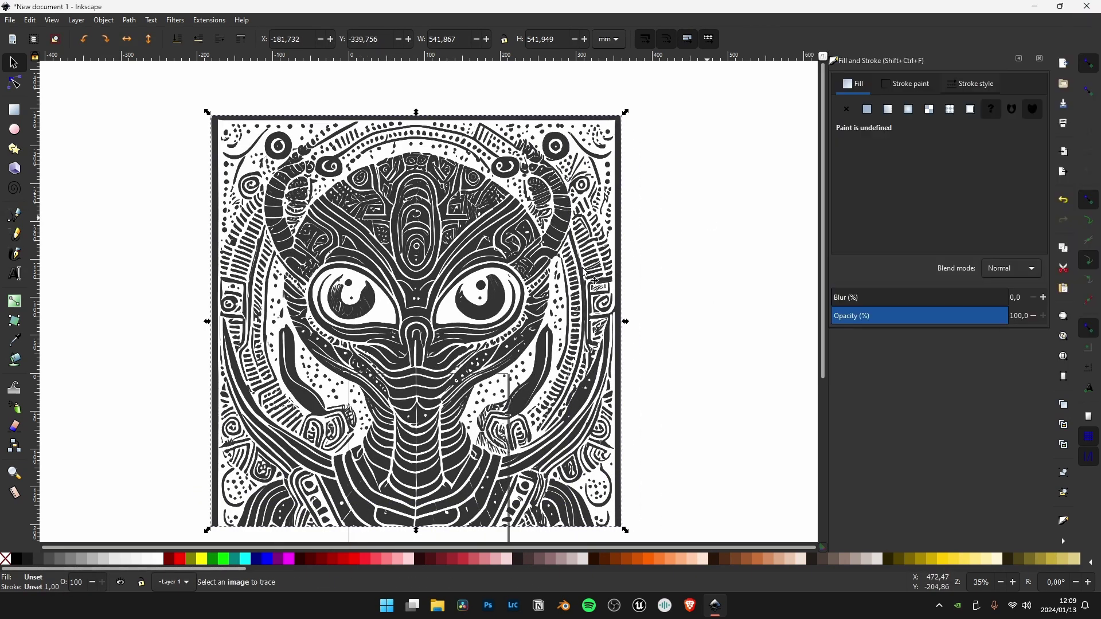
left_click_drag(385, 344, 375, 338)
Bring up the Save As dialog to store the traced alien as alienSVG.
key("ctrl+s")
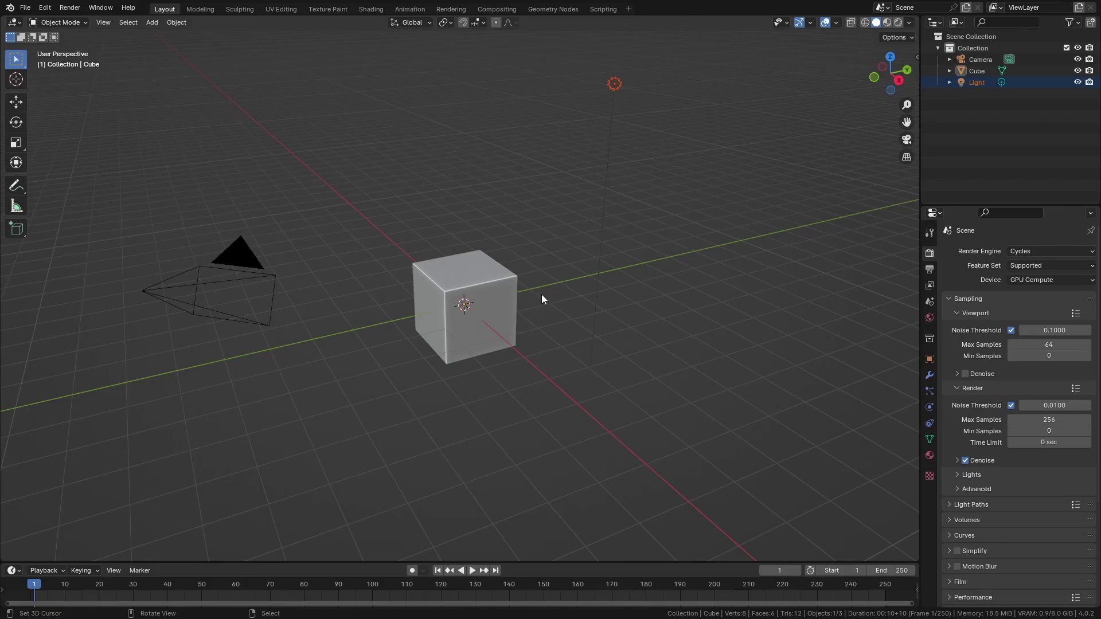
scroll(473, 244, "down", 2)
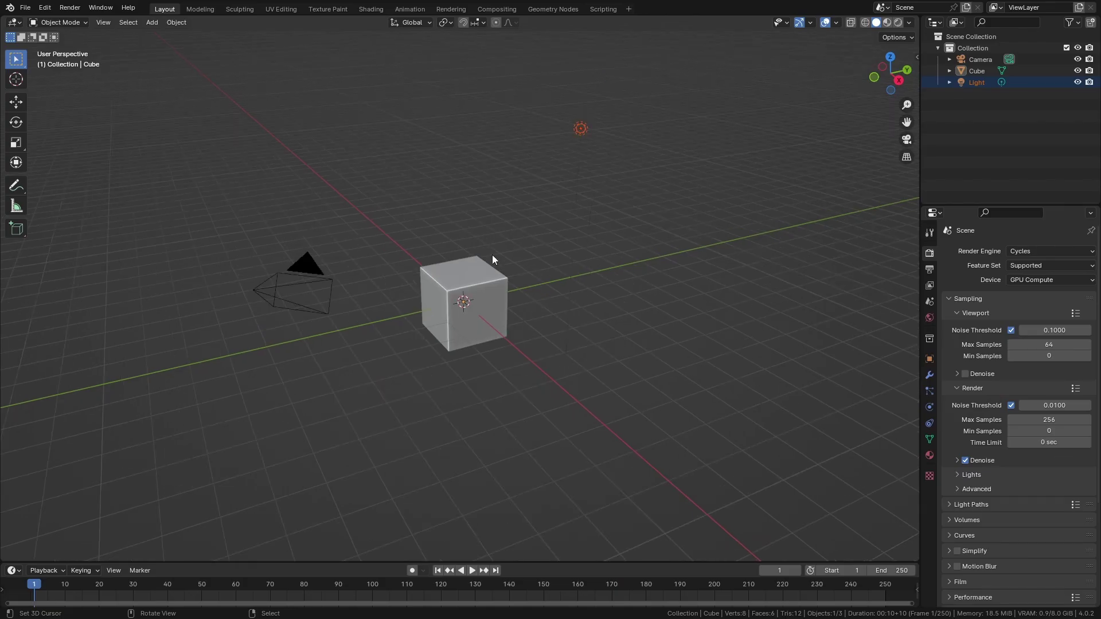
middle_click_drag(470, 244, 531, 276, "shift")
key("a")
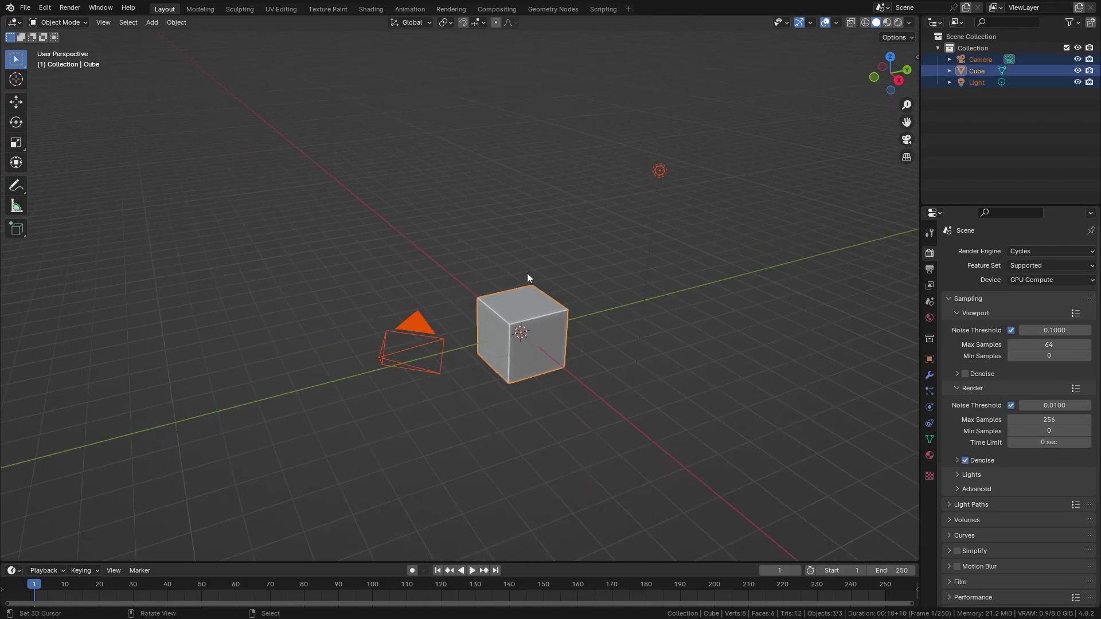
key("Delete")
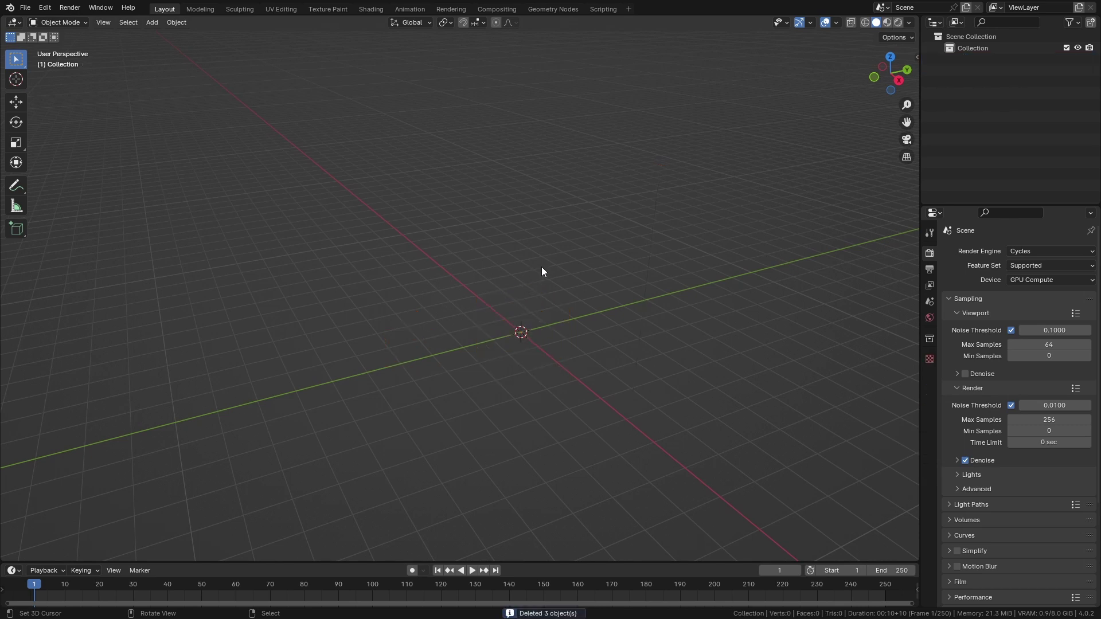
middle_click_drag(551, 298, 524, 295, "shift")
left_click(45, 7)
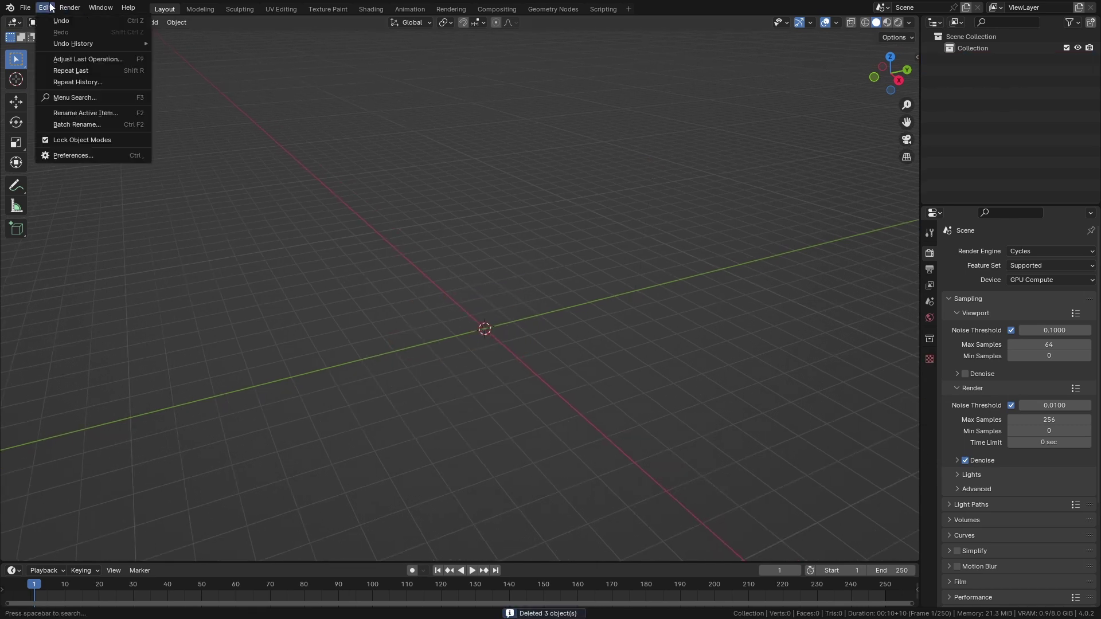
left_click(75, 156)
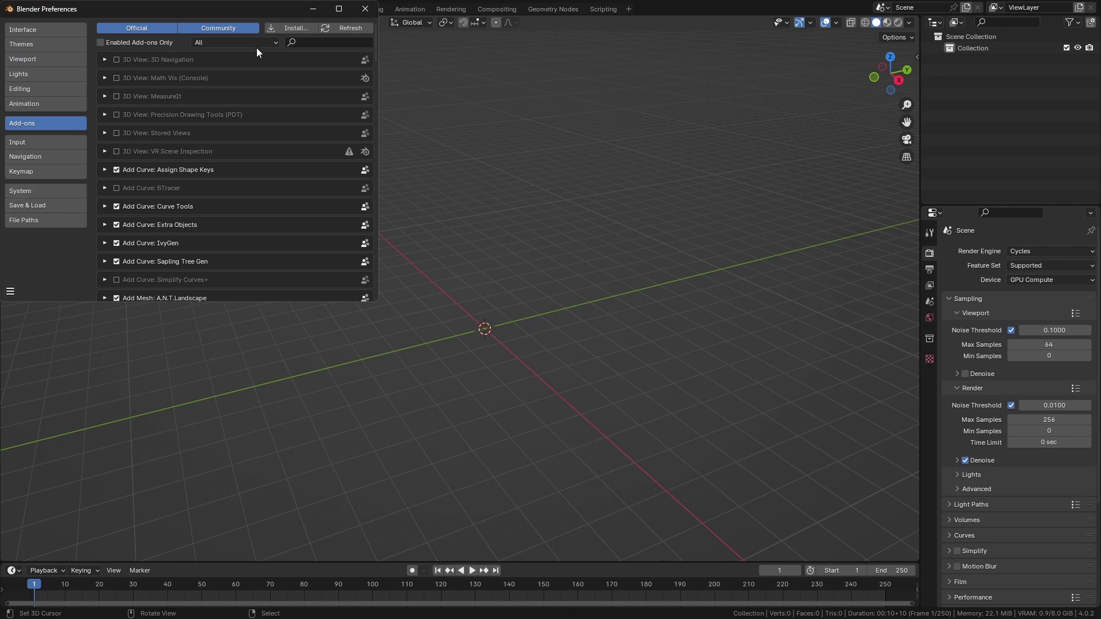
type("svg")
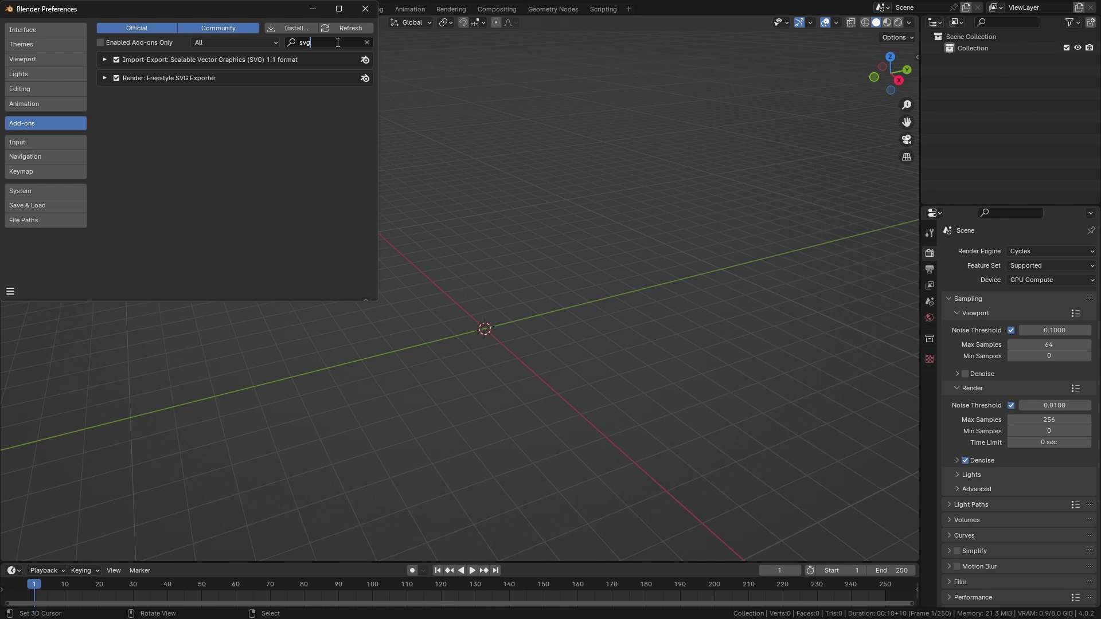
key("ctrl+a")
type("bool")
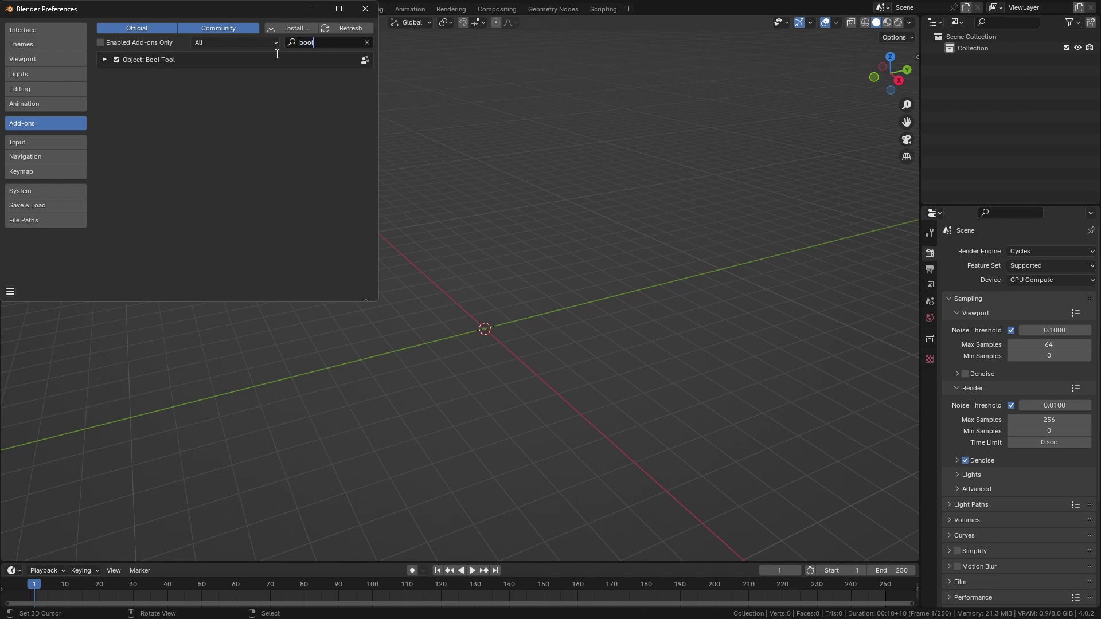
left_click(363, 8)
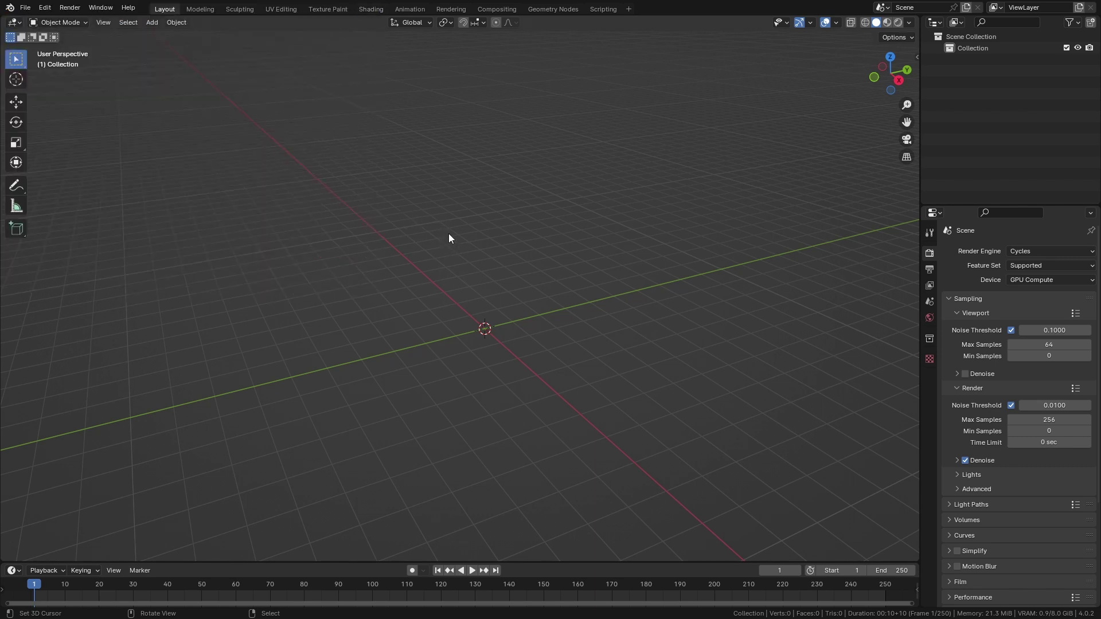
Import C:\TUTORIAL\alienSVG.svg into the scene as curve paths.
middle_click_drag(466, 251, 507, 316)
key("F4")
mouse_move(505, 312)
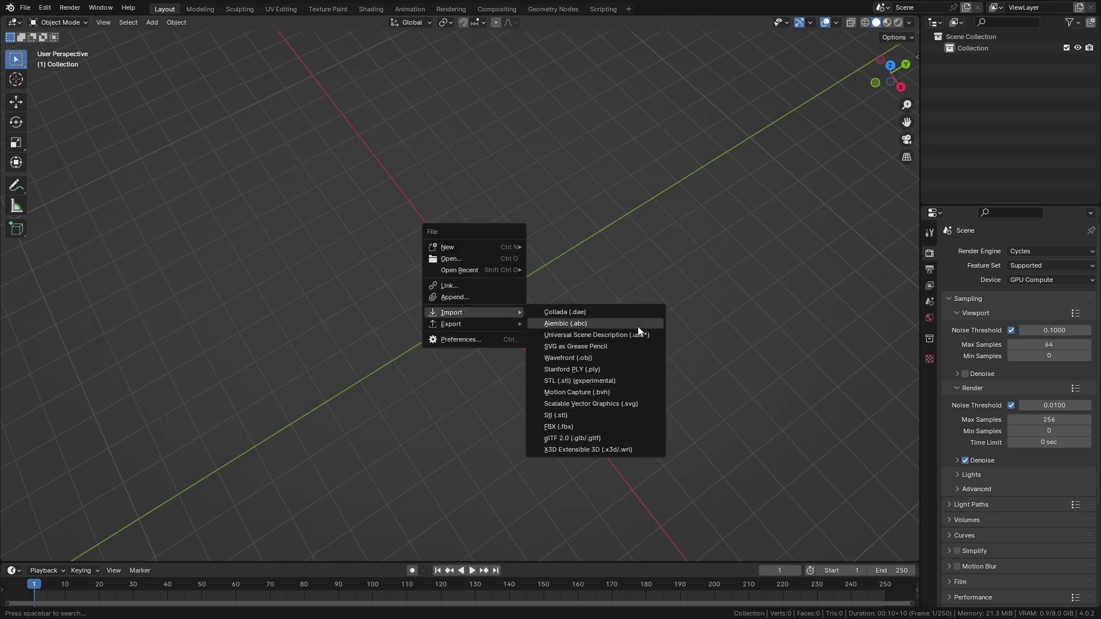
left_click(629, 404)
left_click(339, 415)
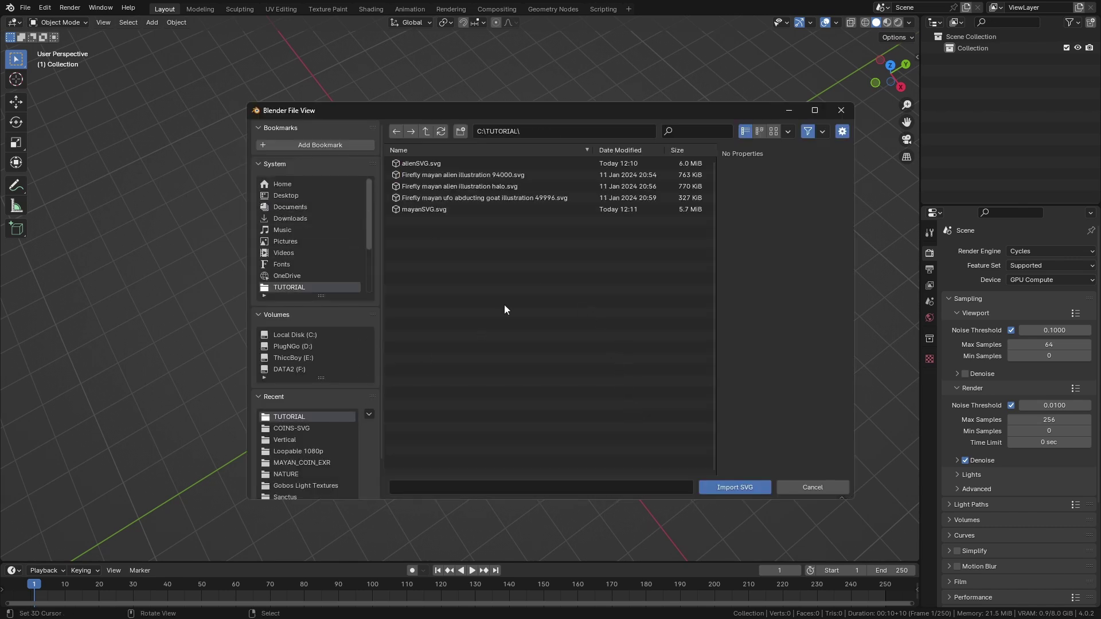
left_click(462, 163)
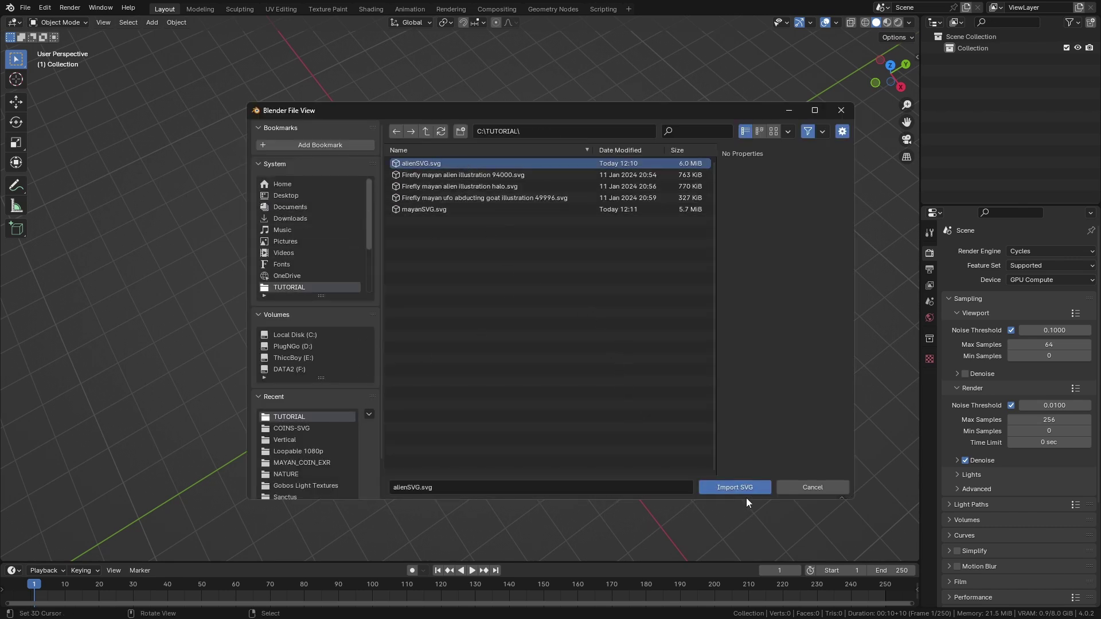
left_click(747, 487)
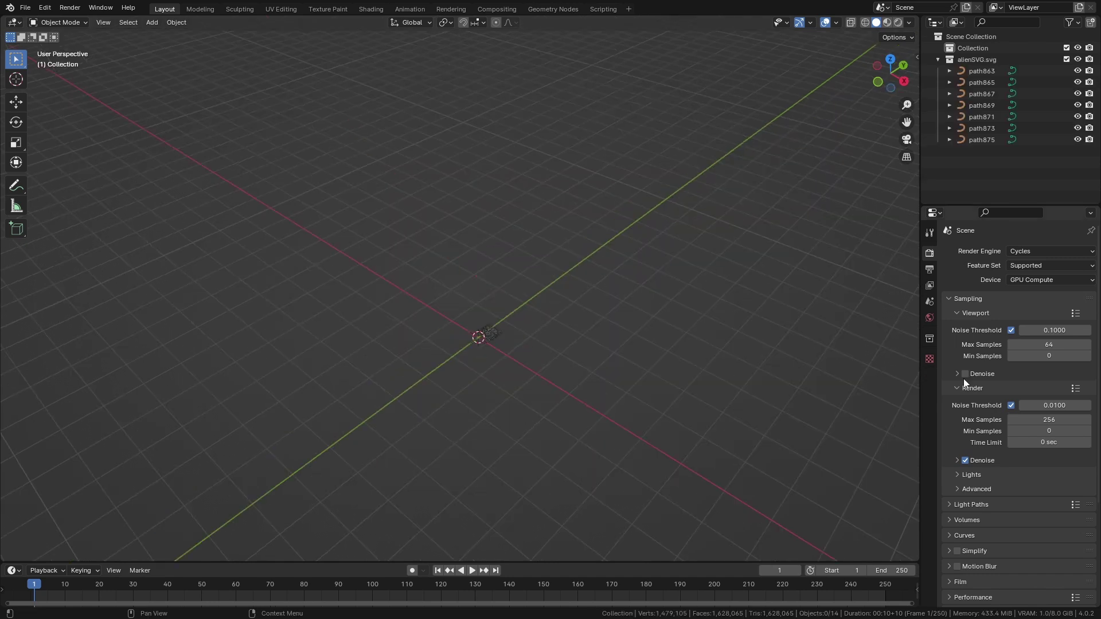
Set Length to Millimeters in the scene's Units panel.
left_click(496, 333)
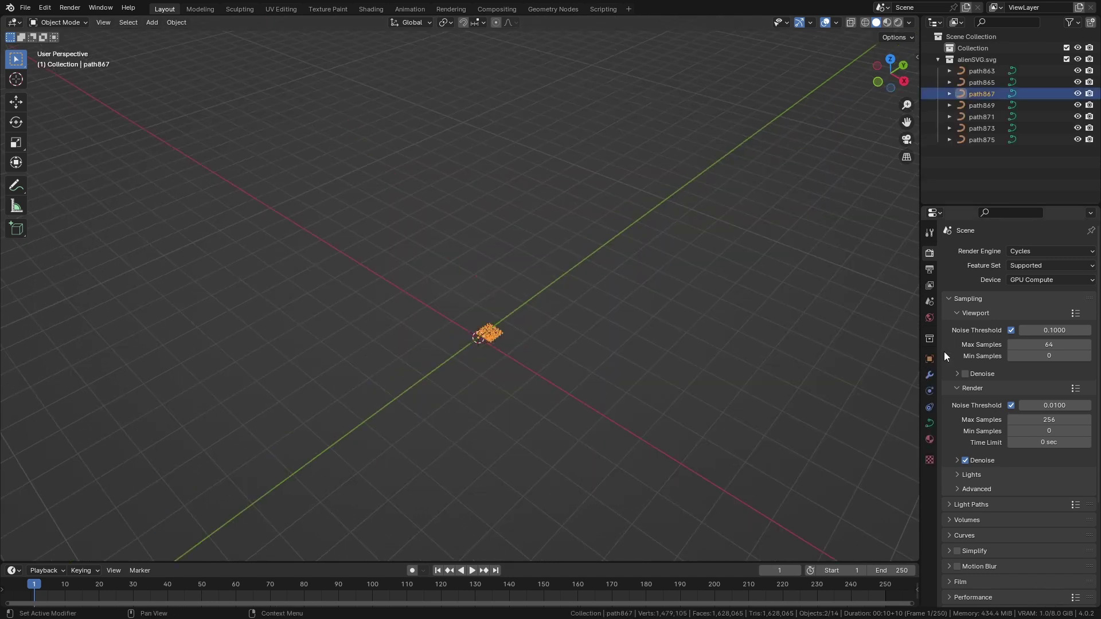
left_click(929, 301)
left_click(948, 314)
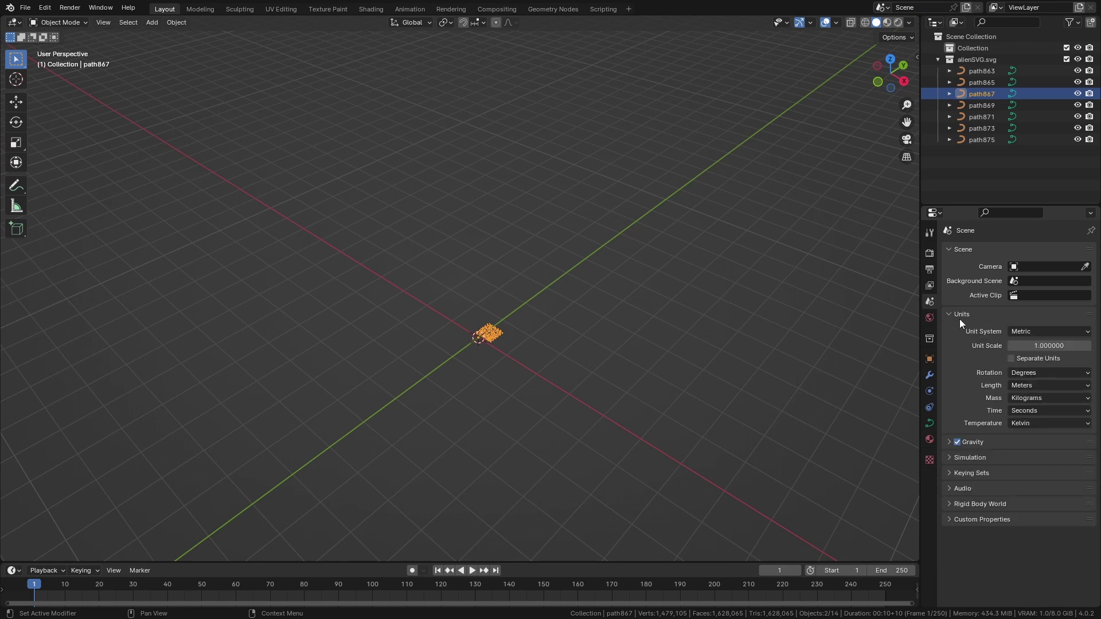
left_click(1040, 386)
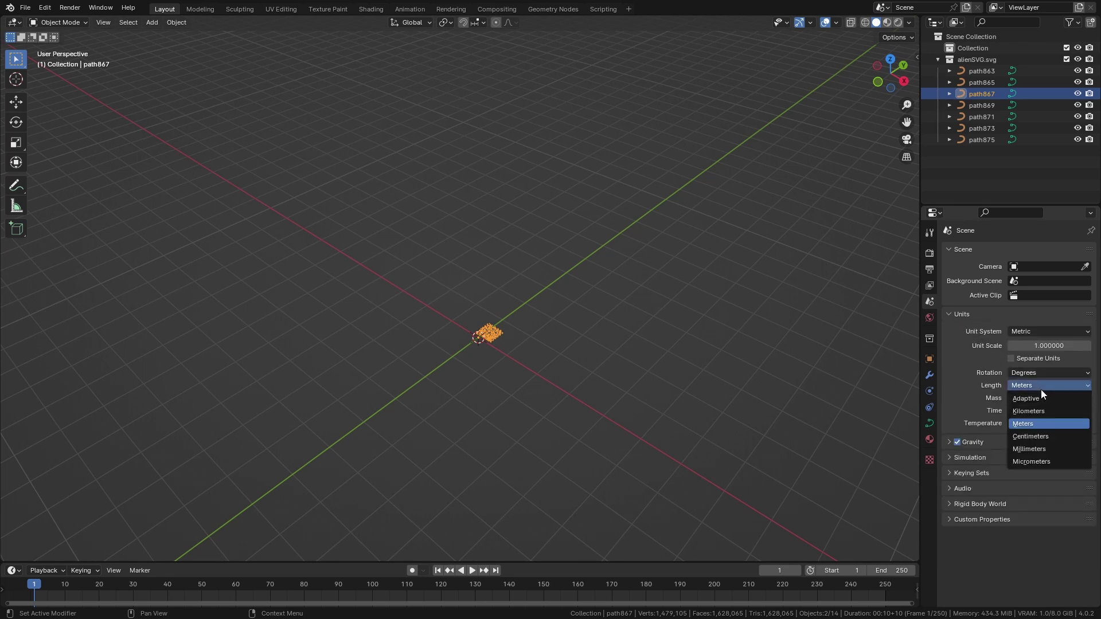
left_click(1039, 449)
Select each imported path in the Outliner to see which part it covers.
scroll(482, 350, "up", 6)
scroll(520, 348, "up", 8)
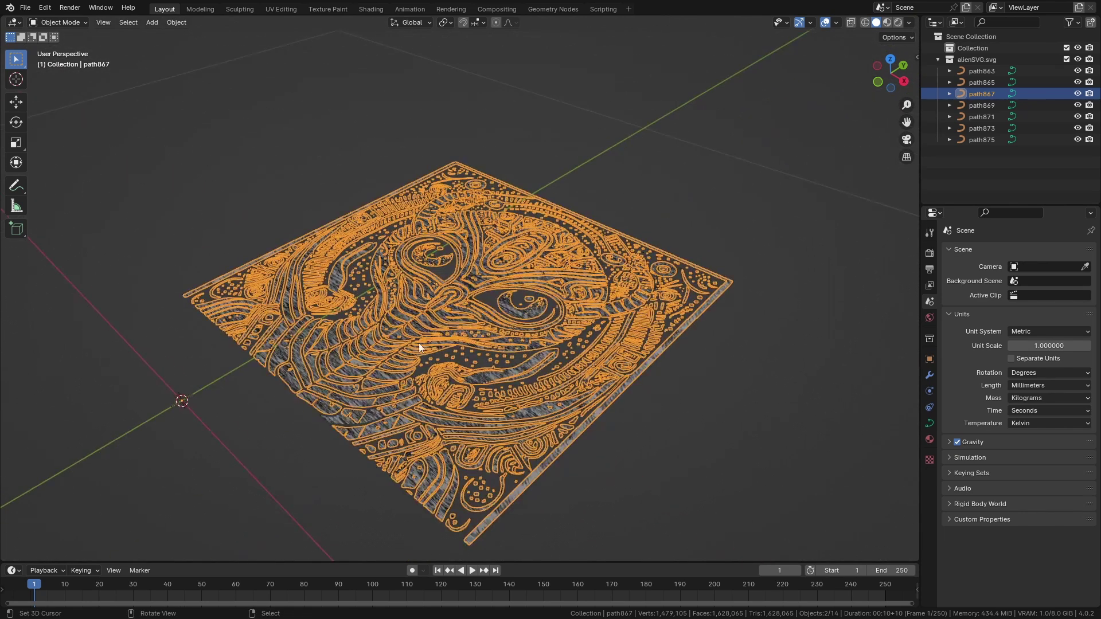
middle_click_drag(418, 343, 483, 362)
left_click(987, 71)
left_click(986, 129)
left_click(982, 96)
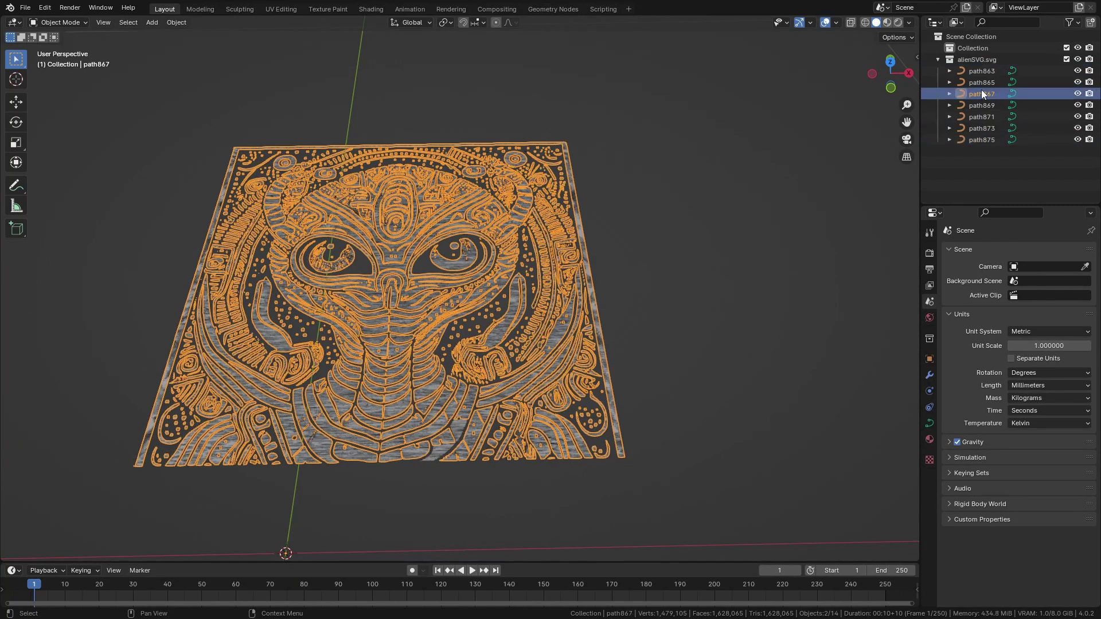
left_click(981, 117)
left_click(985, 128)
left_click(985, 140)
left_click(985, 128)
left_click(985, 117)
Switch to top view and step through the paths starting from path863.
key("KP_7")
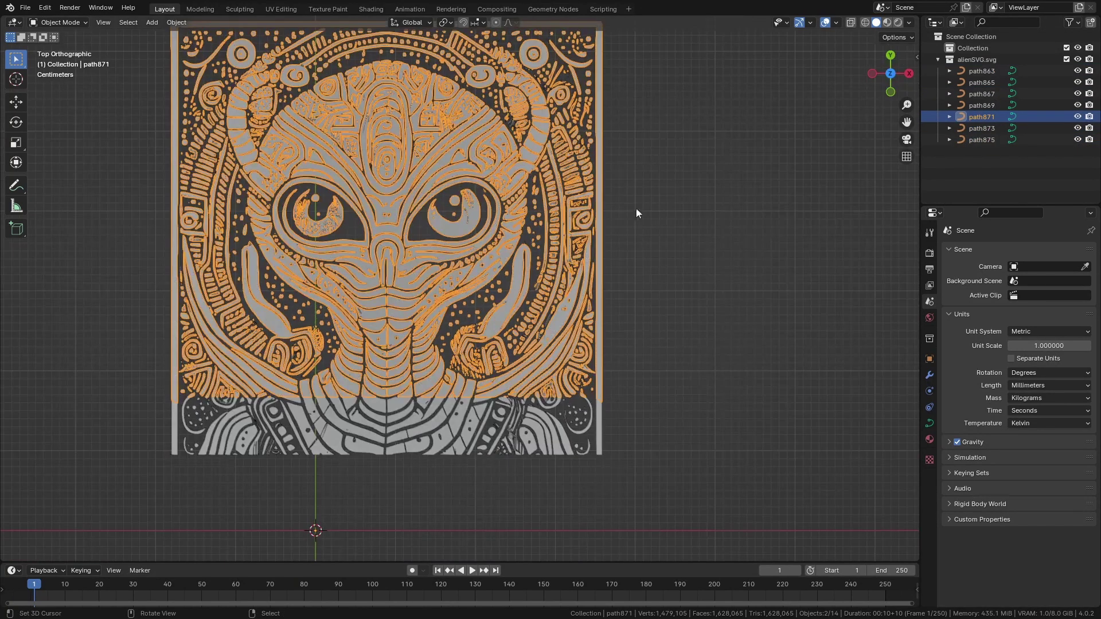
left_click(980, 71)
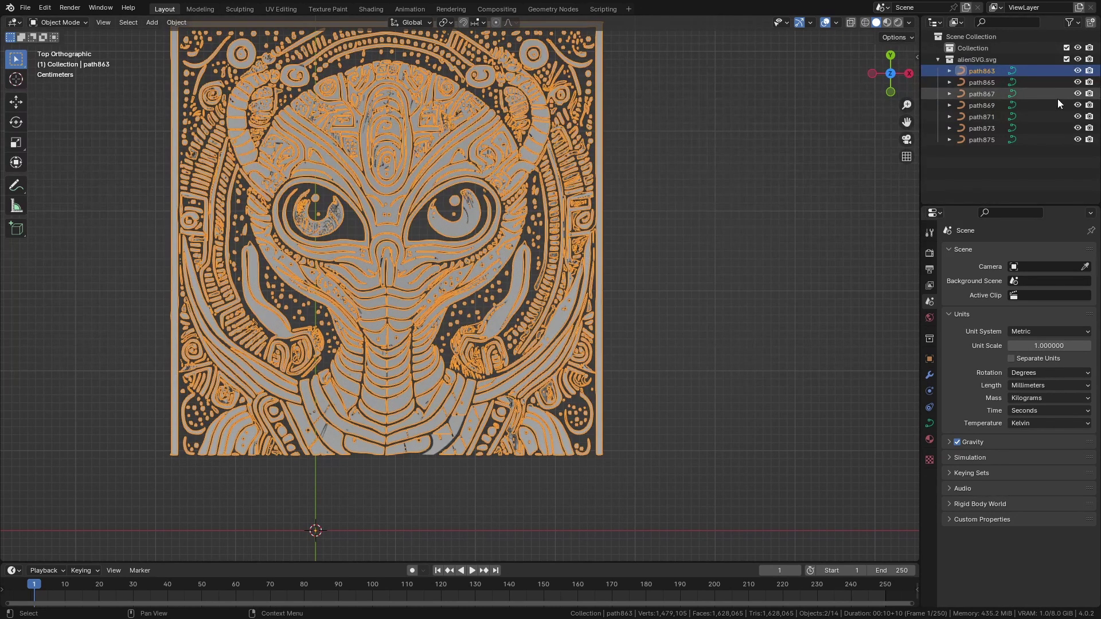
key("Down")
key("Down")
key("Down")
key("Down")
key("Down")
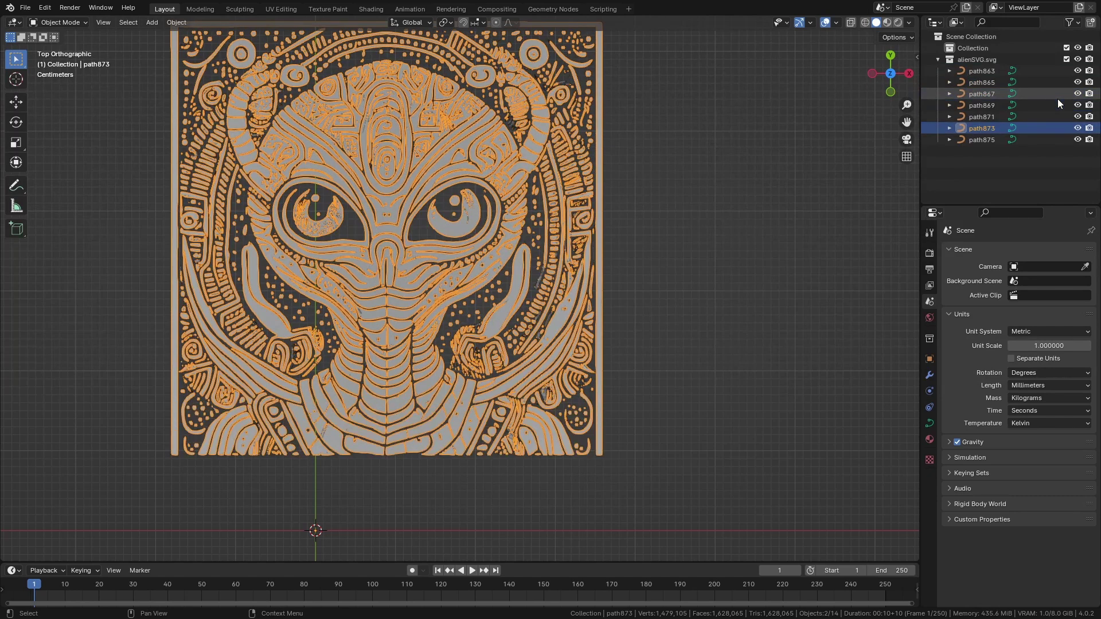
key("Down")
key("Up")
key("Up")
key("Up")
key("Up")
key("Up")
key("Up")
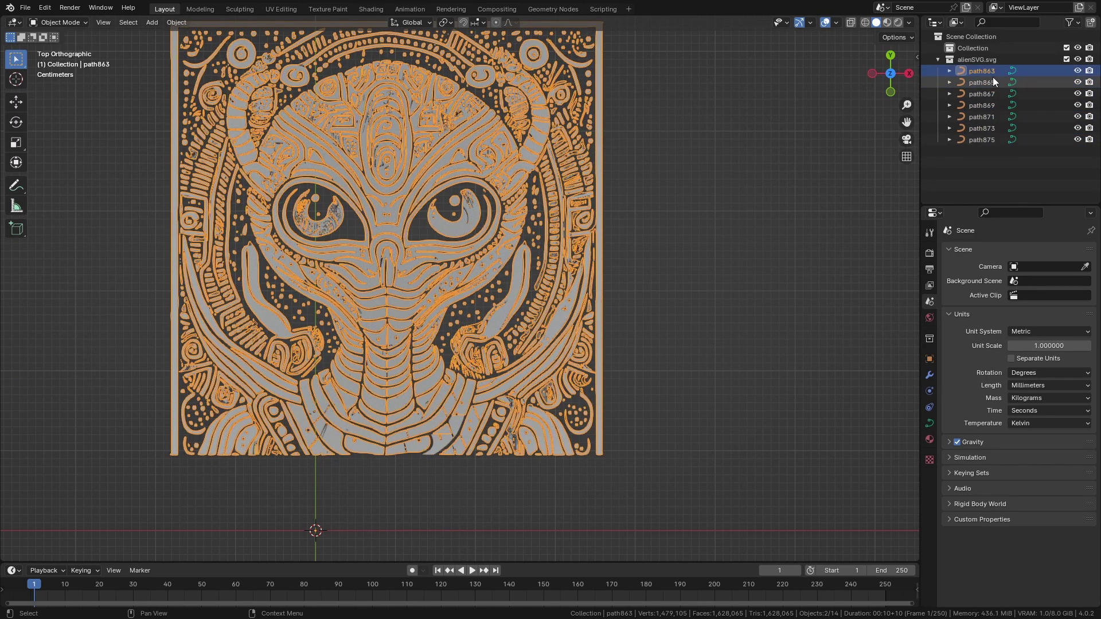
Delete path865 through path875, then select and frame the remaining path863 curve.
left_click(988, 80)
left_click(988, 137, "shift")
key("Delete")
key("a")
key("KP_Decimal")
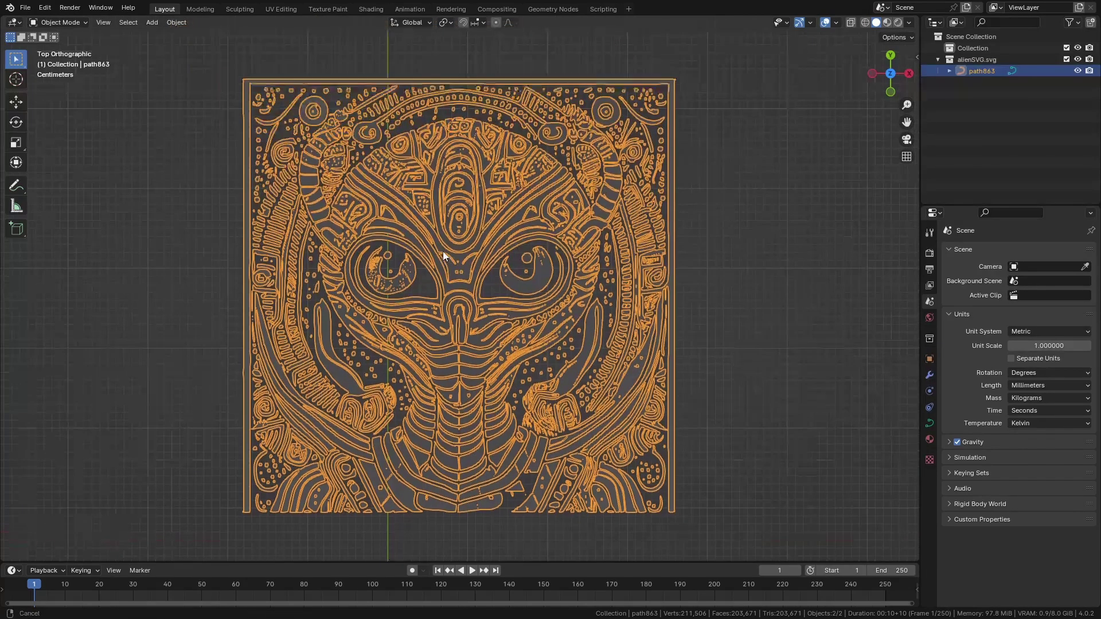
middle_click_drag(500, 352, 509, 270)
Set the curve's Geometry Extrude to 10 mm.
left_click(929, 422)
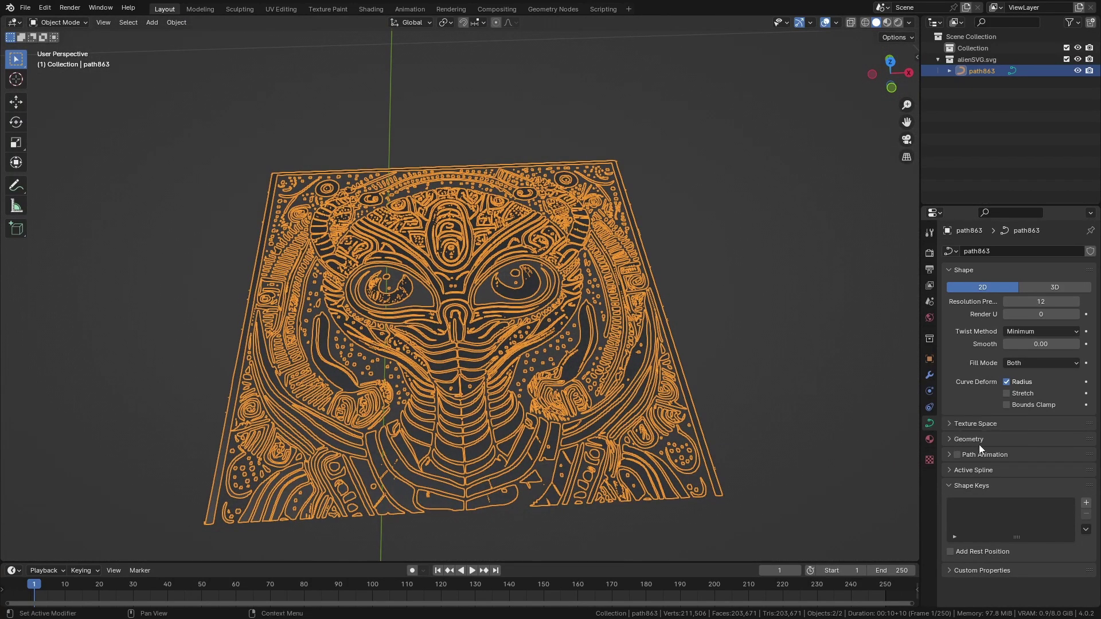
left_click(948, 439)
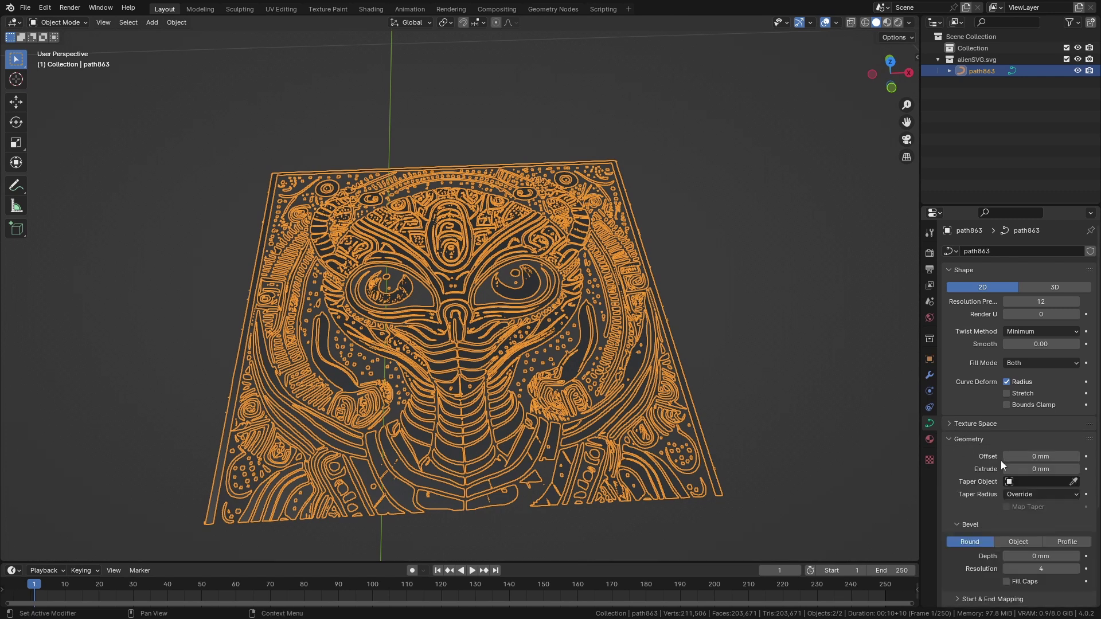
left_click(1054, 468)
type("110")
key("Return")
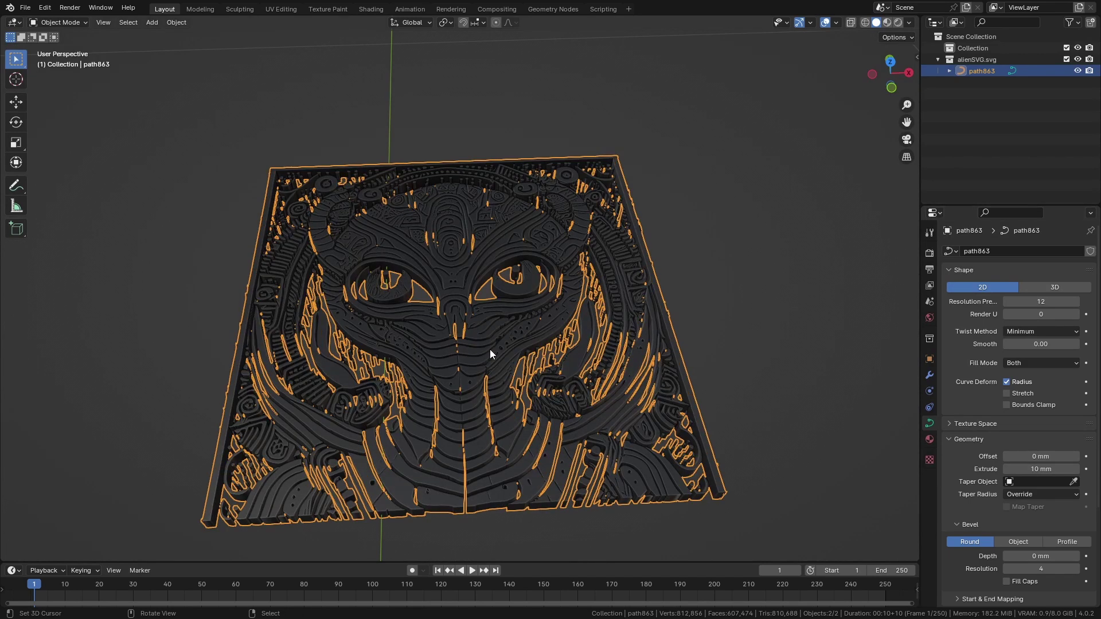
Apply Geometry to Origin to the slab and centre it in top view.
middle_click_drag(489, 349, 465, 364)
scroll(475, 358, "down", 6)
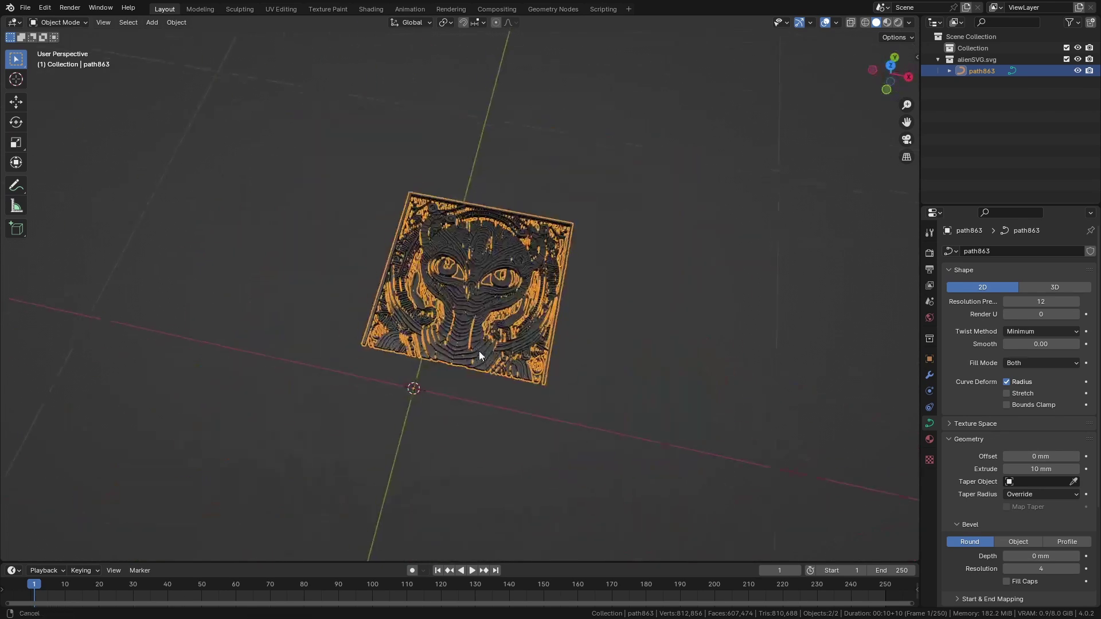
scroll(511, 349, "up", 3)
right_click(530, 350)
mouse_move(530, 347)
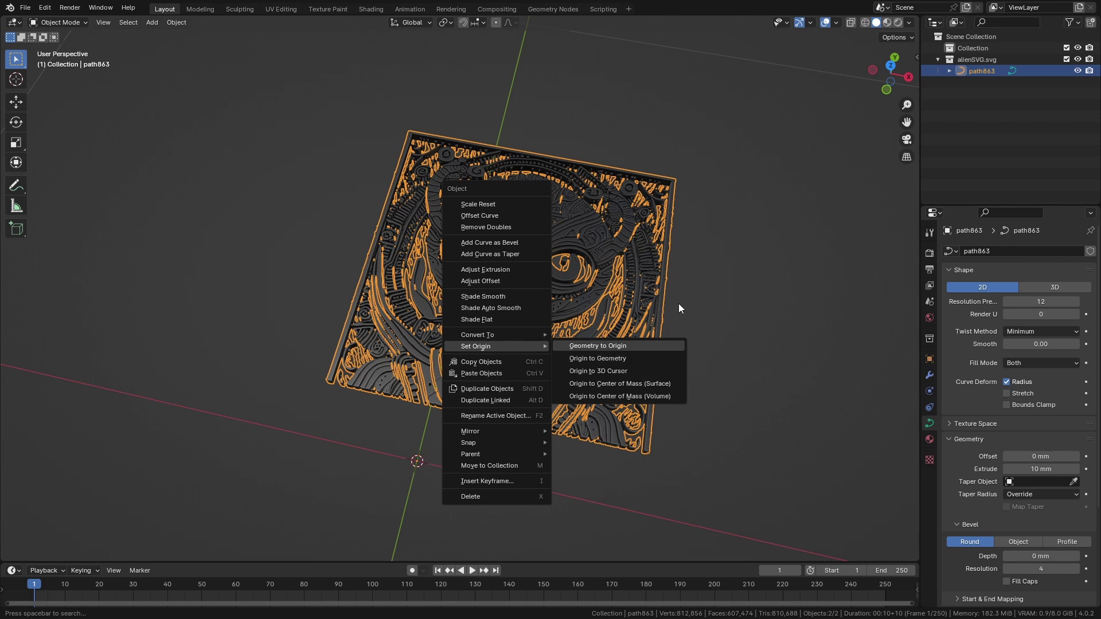
left_click(653, 345)
scroll(430, 466, "down", 2)
key("KP_7")
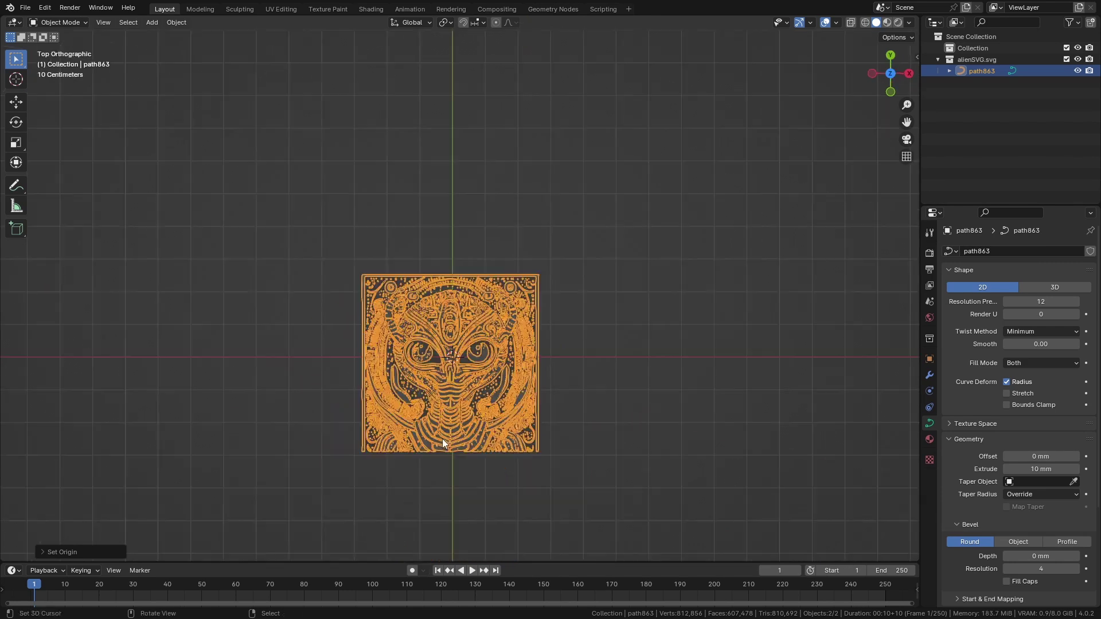
scroll(447, 435, "up", 2)
middle_click_drag(450, 432, 531, 361, "shift")
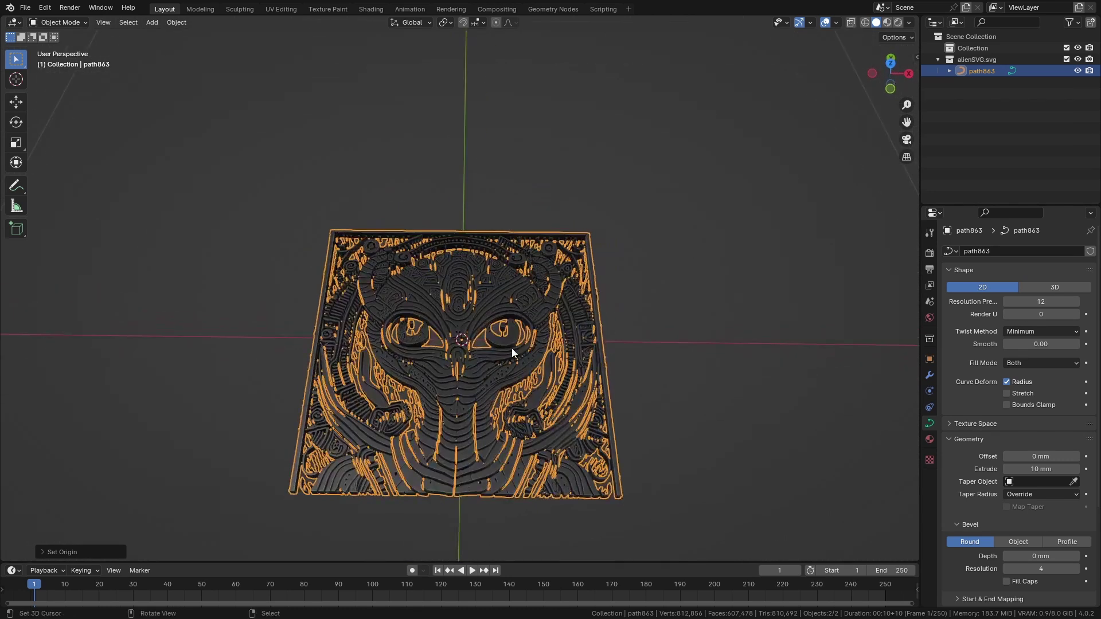
Hide the alien curve and import mayanSVG.svg into the scene.
key("h")
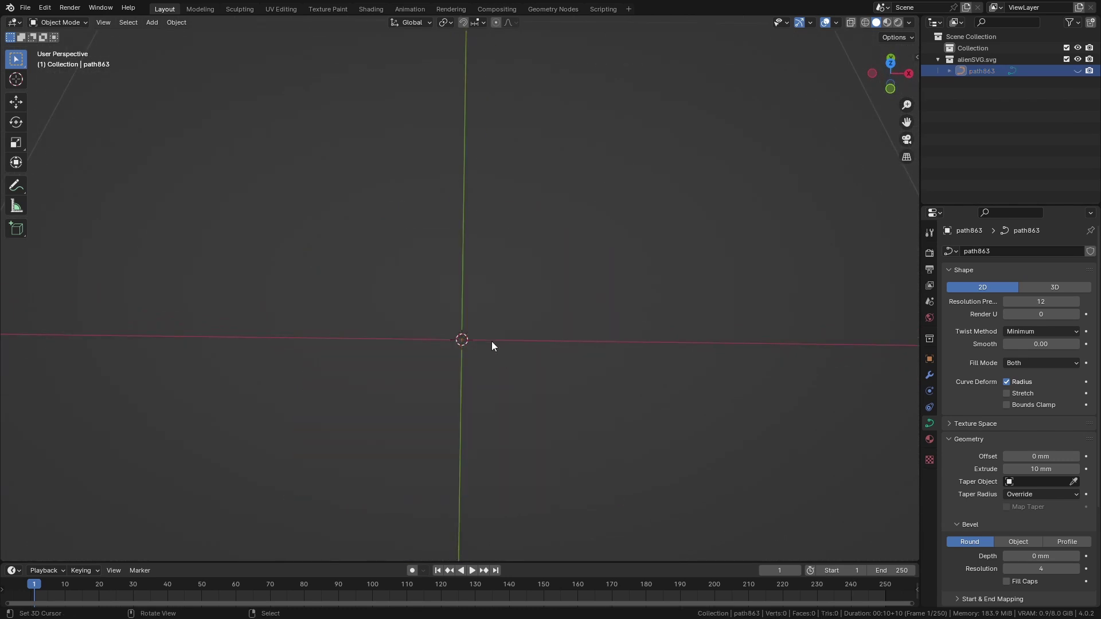
key("F4")
mouse_move(491, 342)
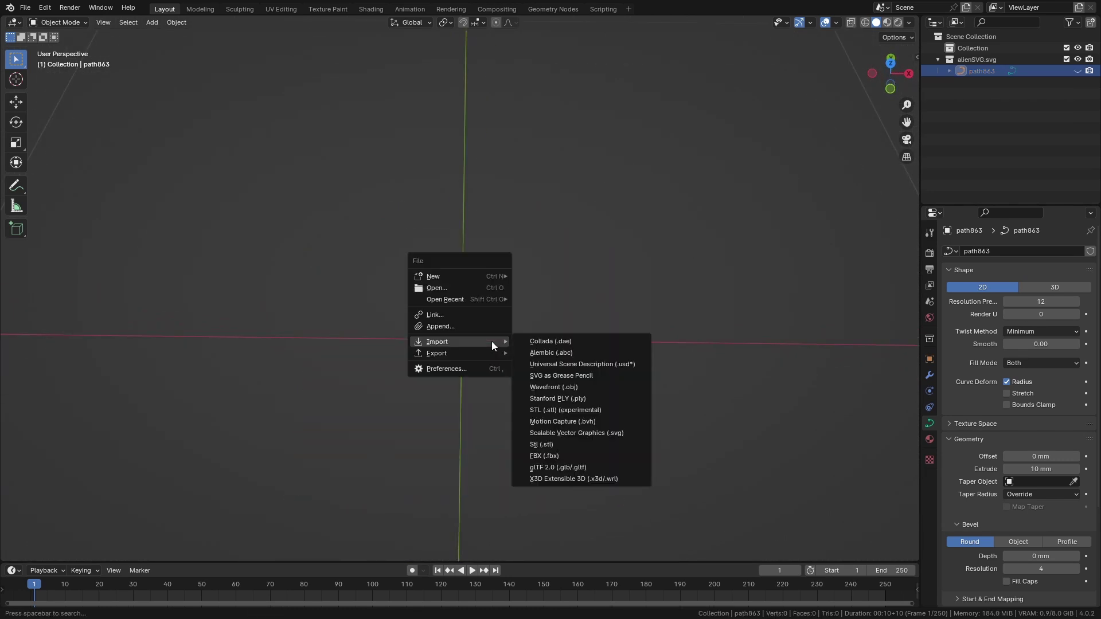
left_click(576, 433)
left_click(488, 208)
left_click(734, 486)
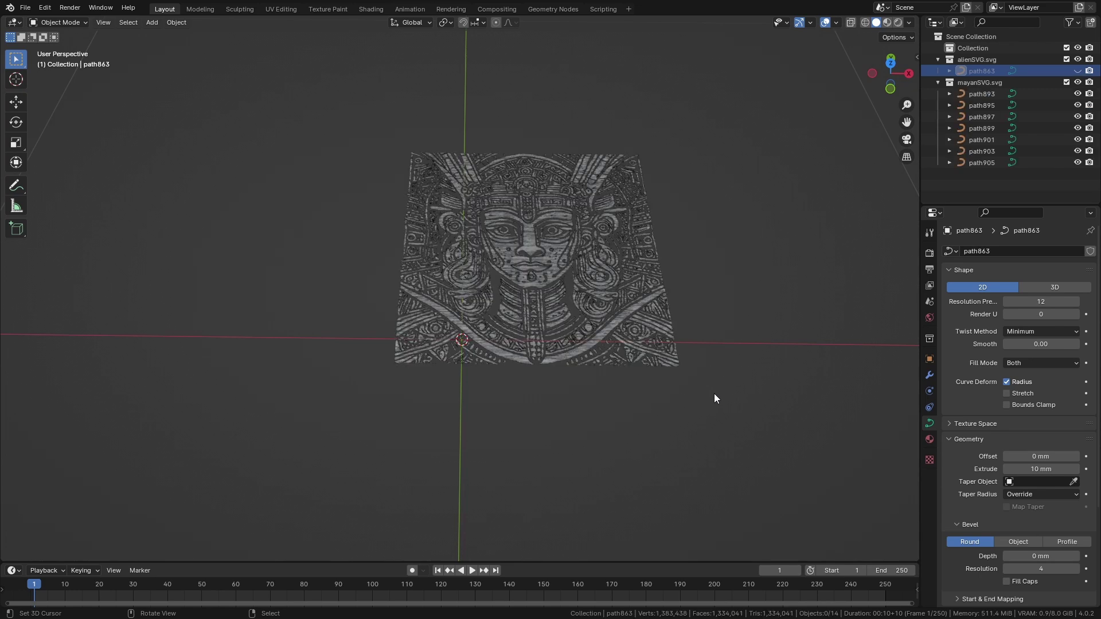
Select the Mayan curve path893 and view it from the top.
left_click(975, 94)
middle_click_drag(748, 214, 752, 235)
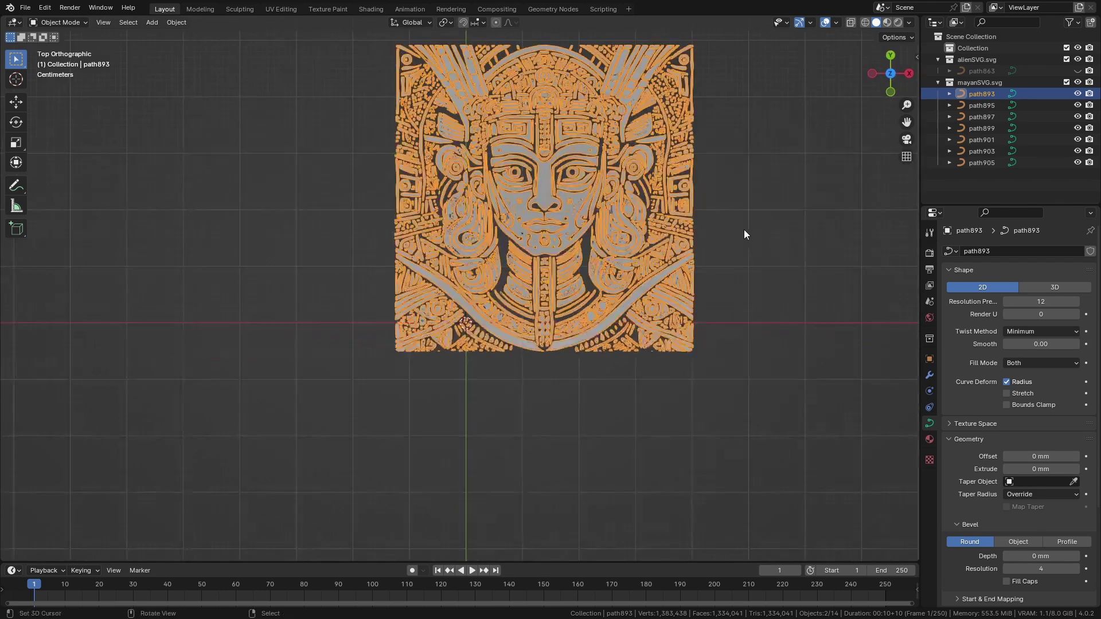
key("KP_7")
key("Down")
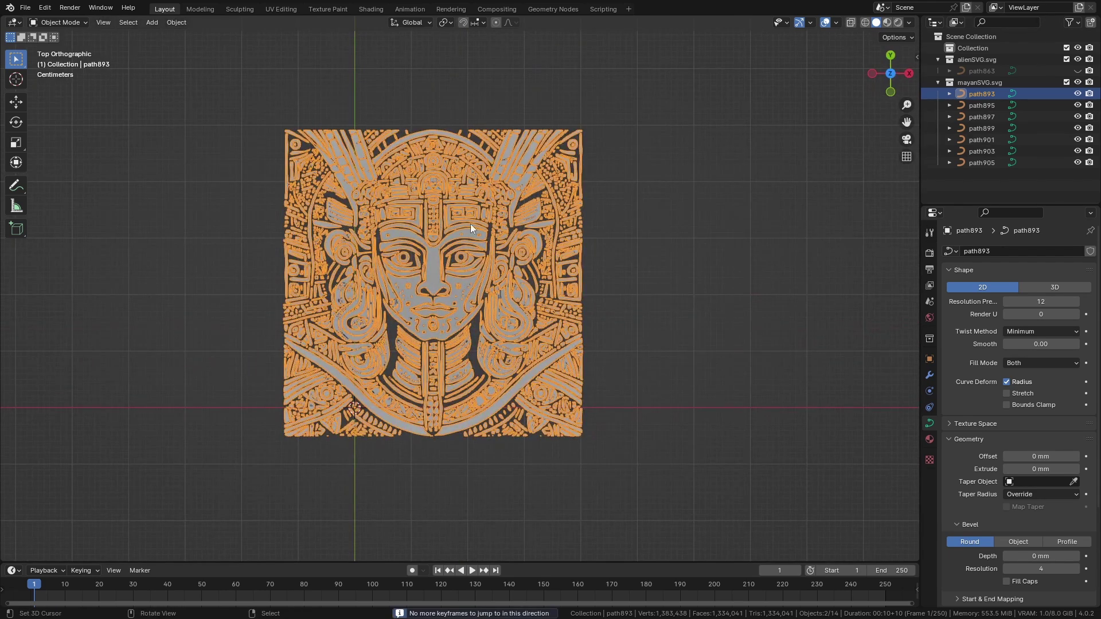
key("Down")
key("Down")
key("Down")
key("Down")
key("Down")
key("Down")
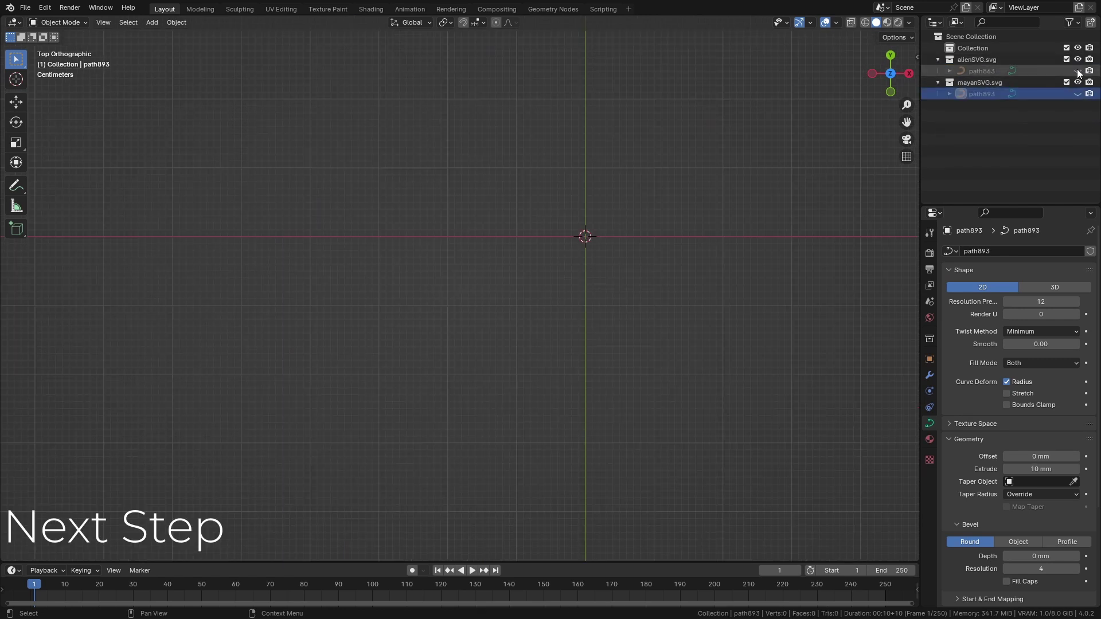
Unhide path863 and select the alien relief.
left_click(1078, 70)
middle_click_drag(745, 228, 569, 238, "shift")
left_click(555, 264)
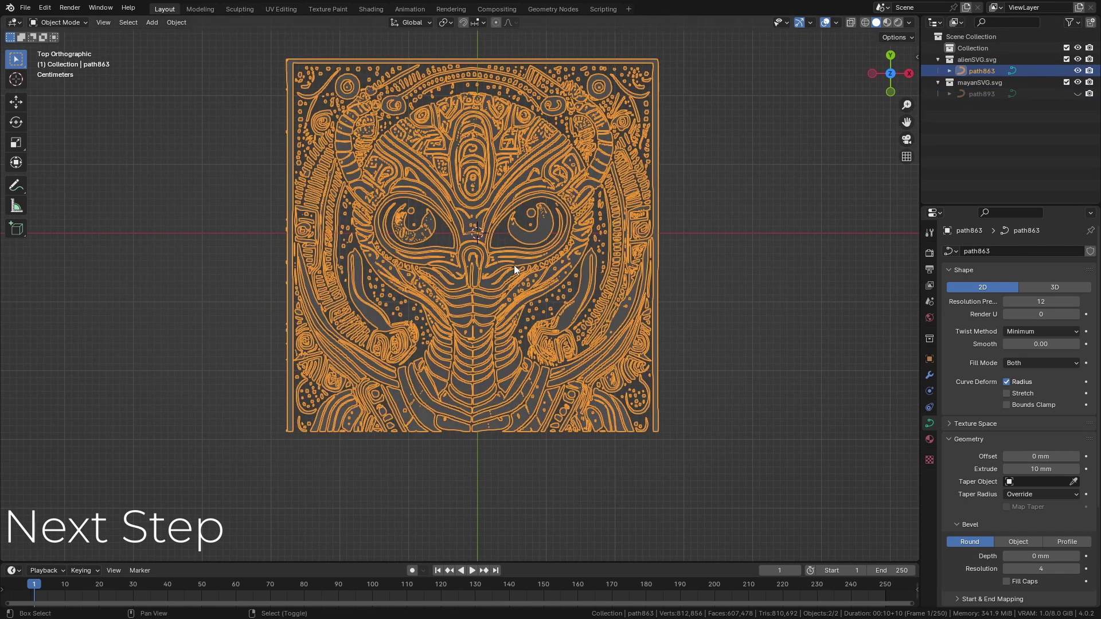
Add a cylinder with 40 vertices, 590 mm radius and 40 mm depth.
key("shift+a")
mouse_move(533, 280)
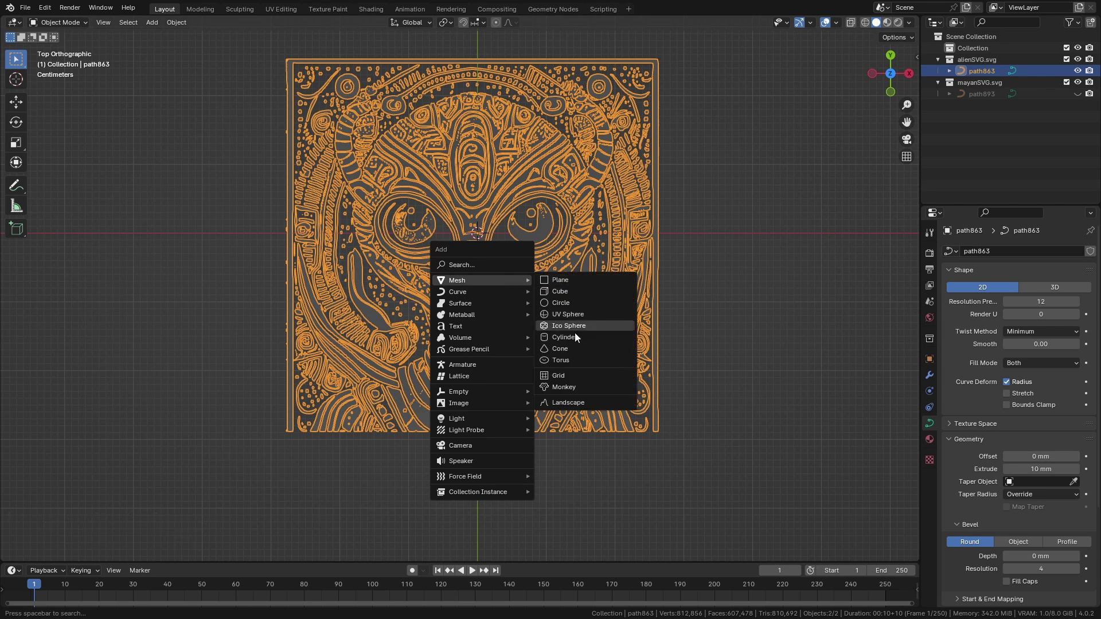
left_click(580, 337)
scroll(564, 301, "down", 5)
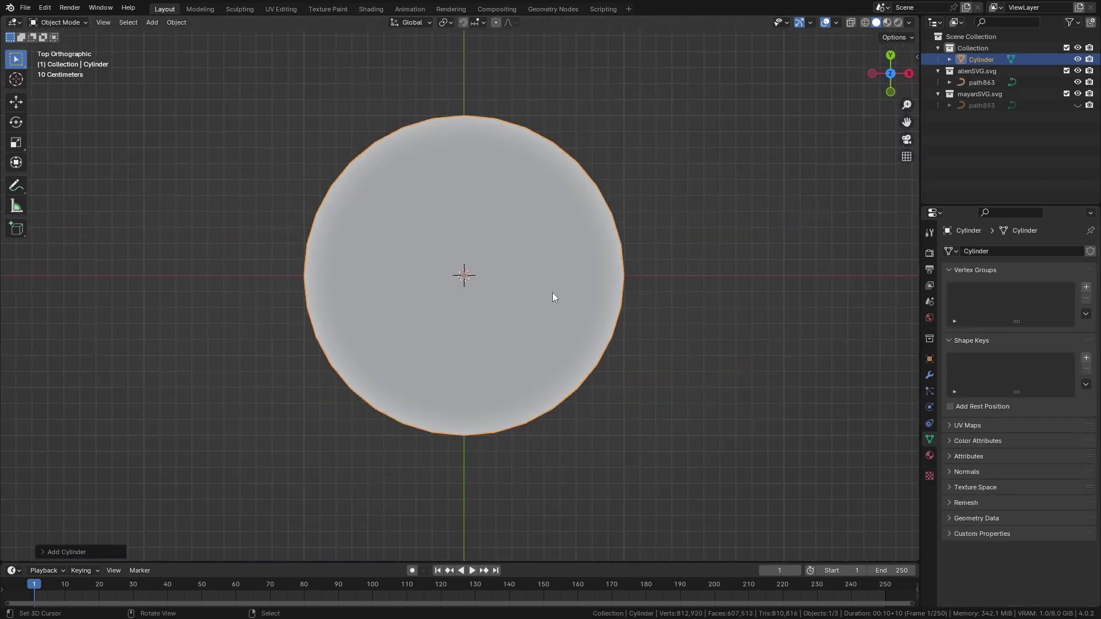
scroll(552, 293, "up", 5)
left_click(45, 551)
left_click(162, 414)
left_click(165, 413)
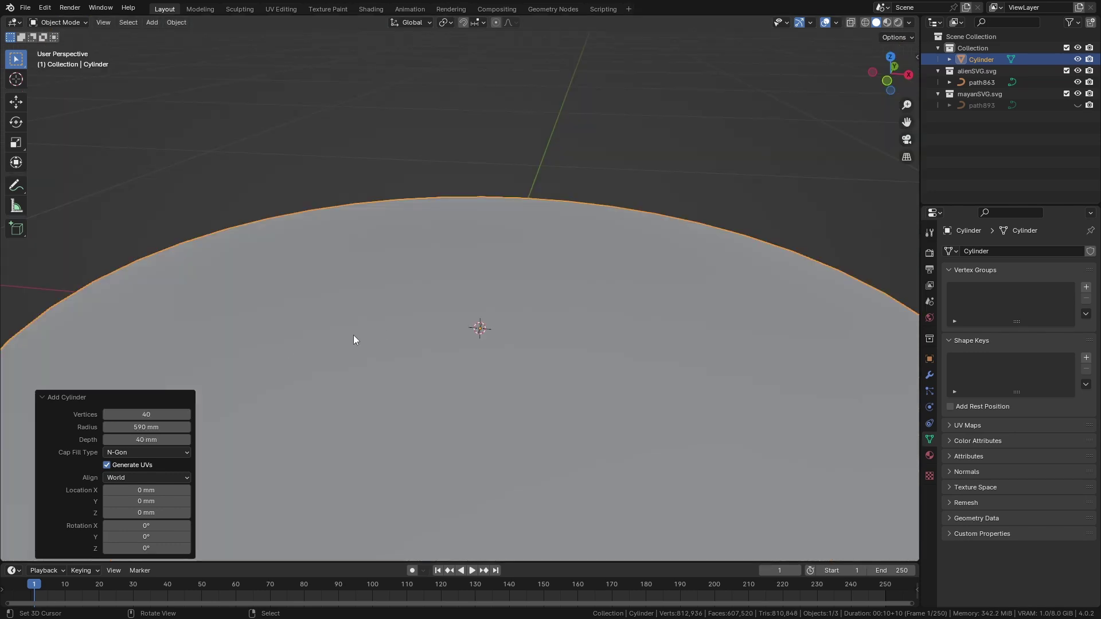
scroll(372, 328, "down", 3)
middle_click_drag(393, 321, 448, 392)
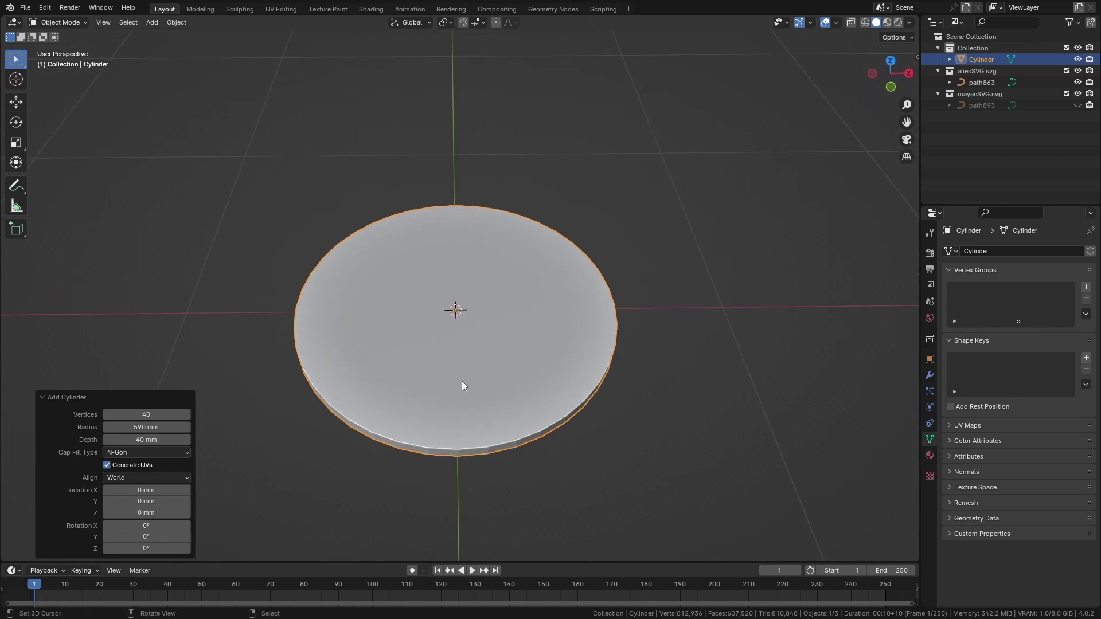
Inset the disc's cap faces in a top-down wireframe view.
key("Tab")
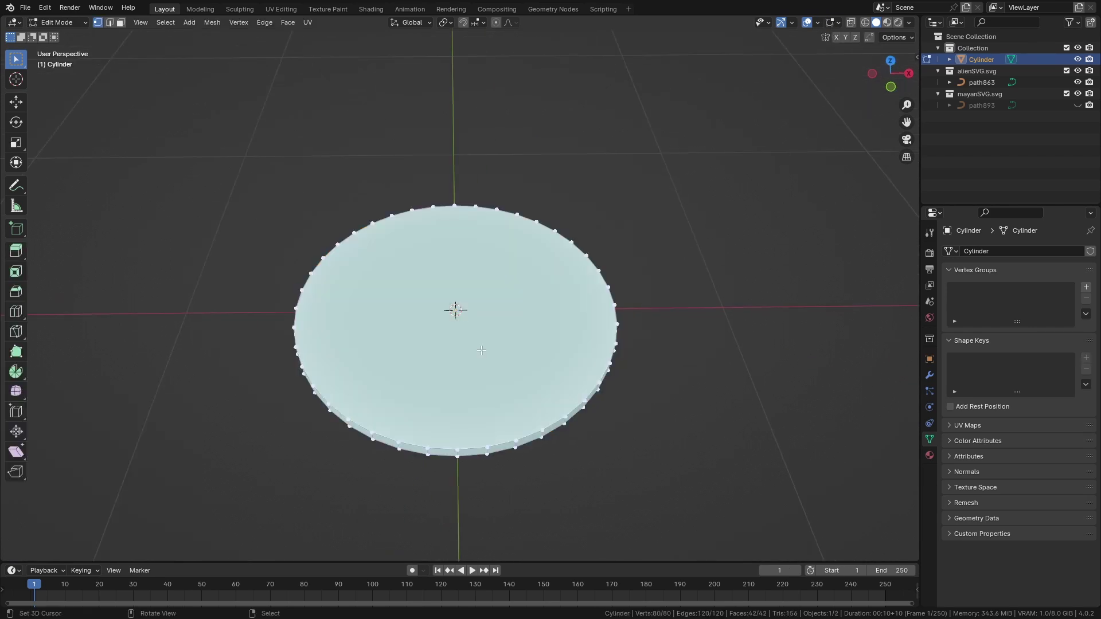
key("3")
middle_click_drag(481, 350, 510, 456)
key("z")
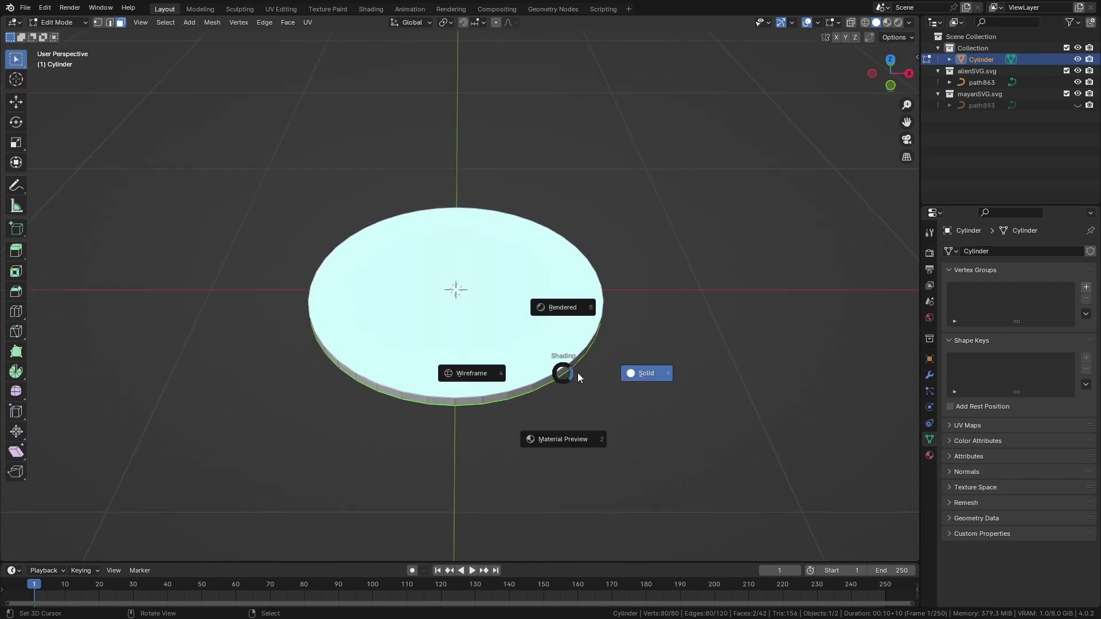
left_click(459, 373)
key("KP_7")
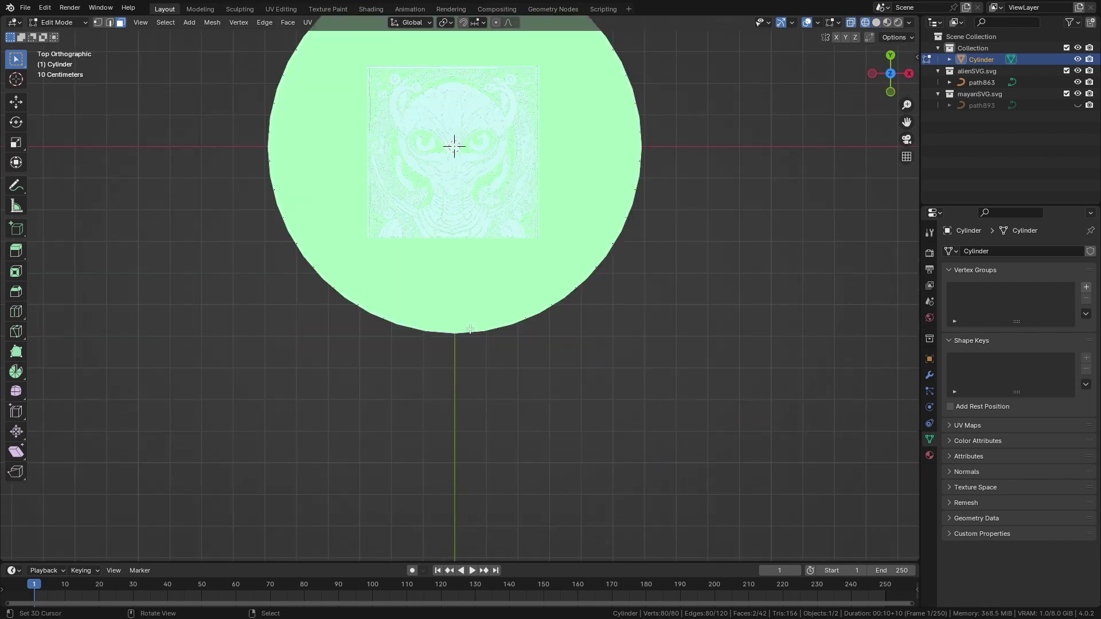
key("i")
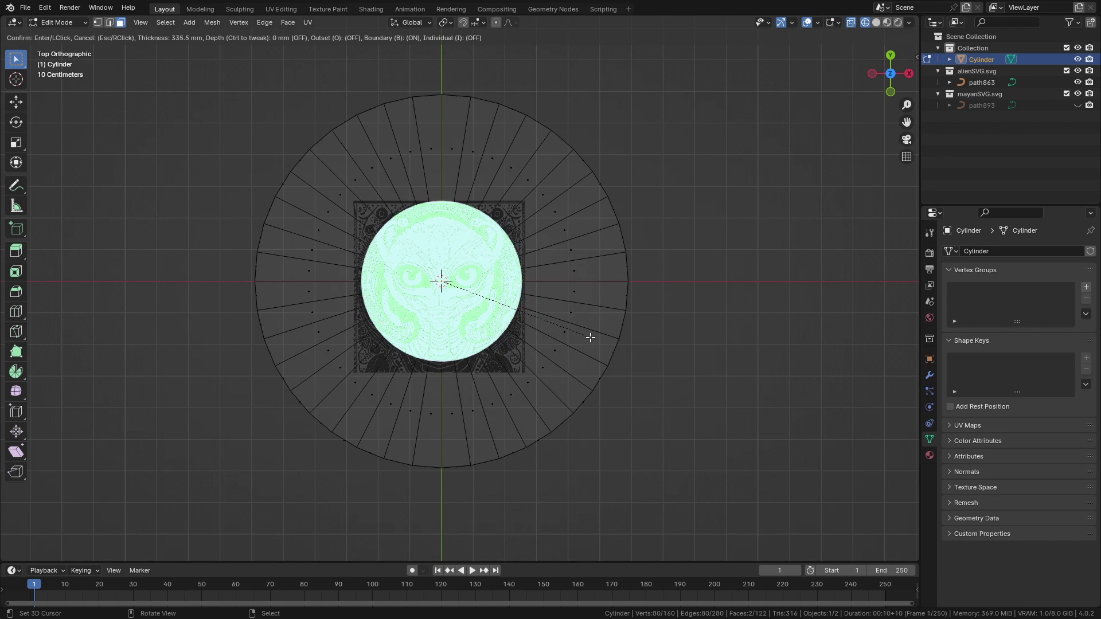
left_click(590, 338)
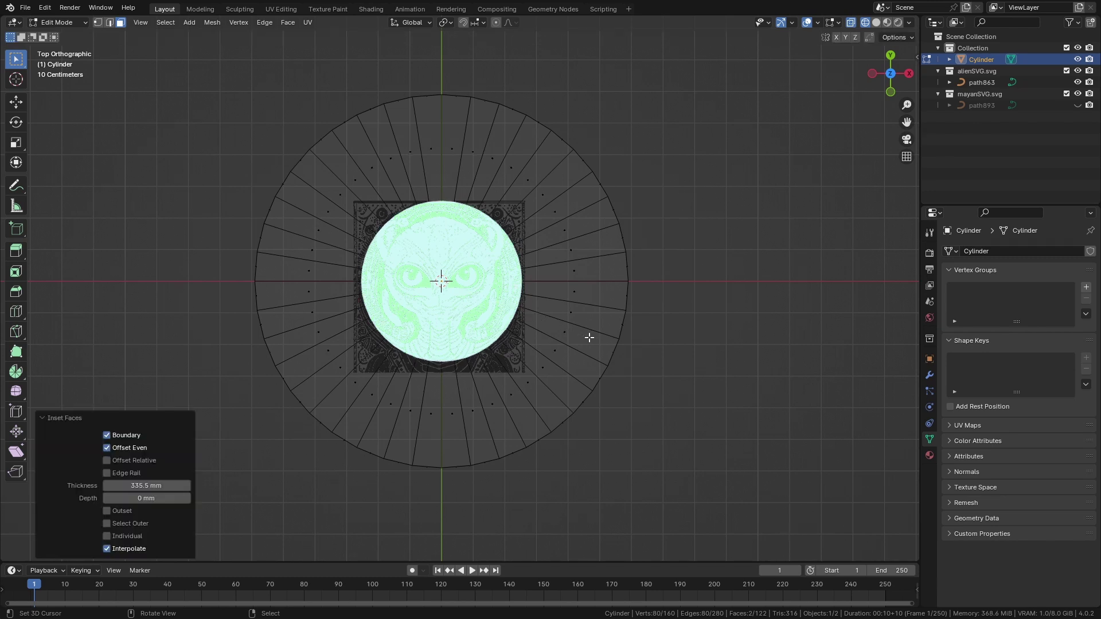
Back in Object Mode, reposition the disc and enlarge it slightly.
key("Tab")
key("g")
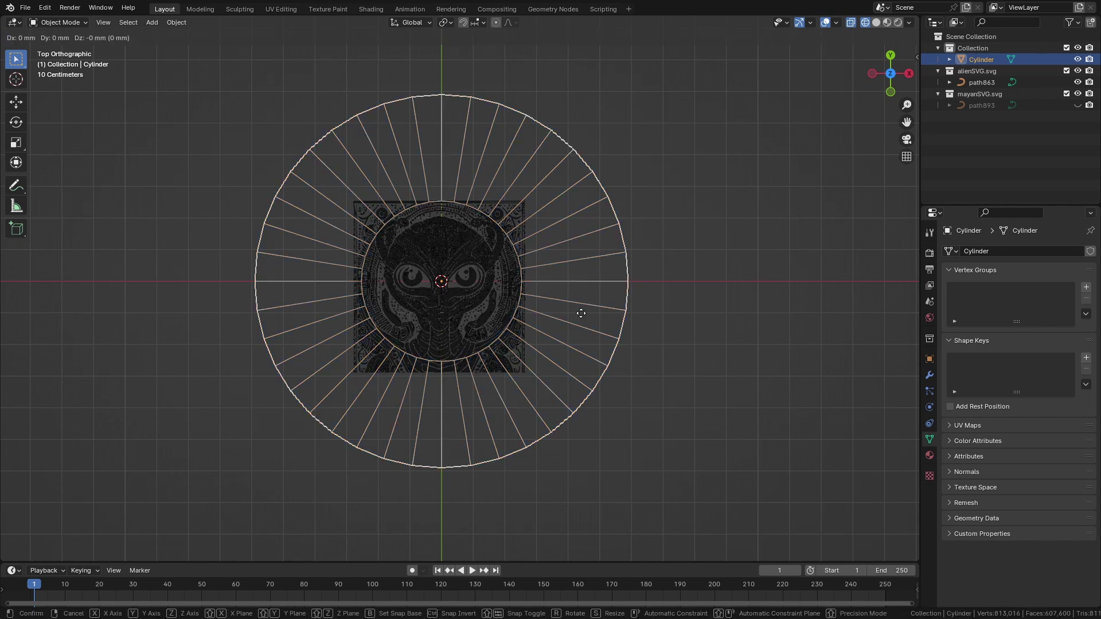
left_click(549, 391)
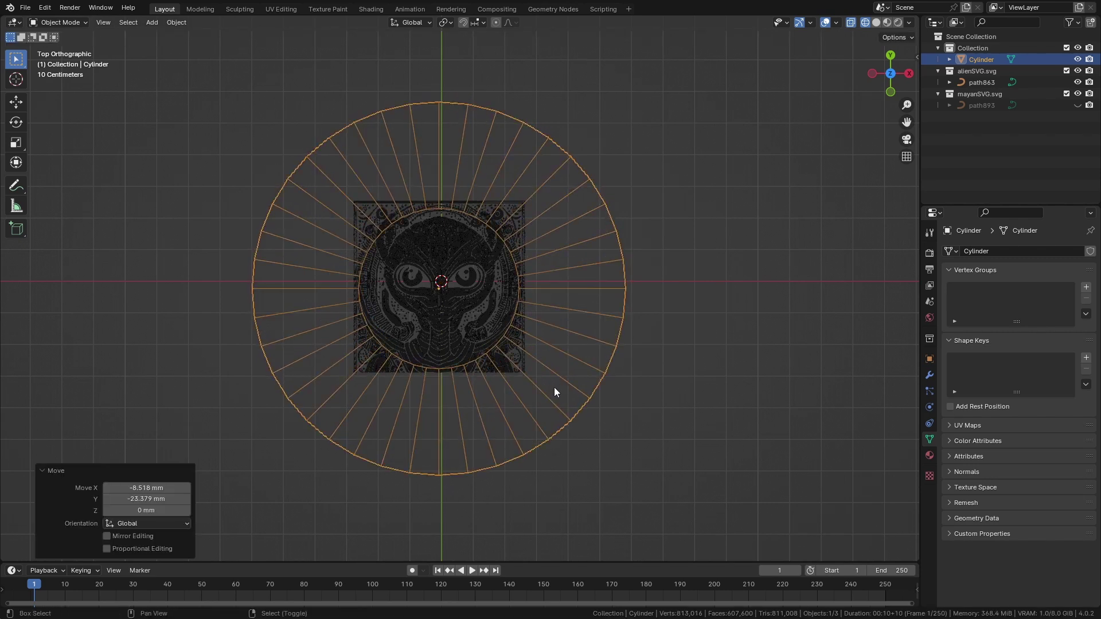
key("s")
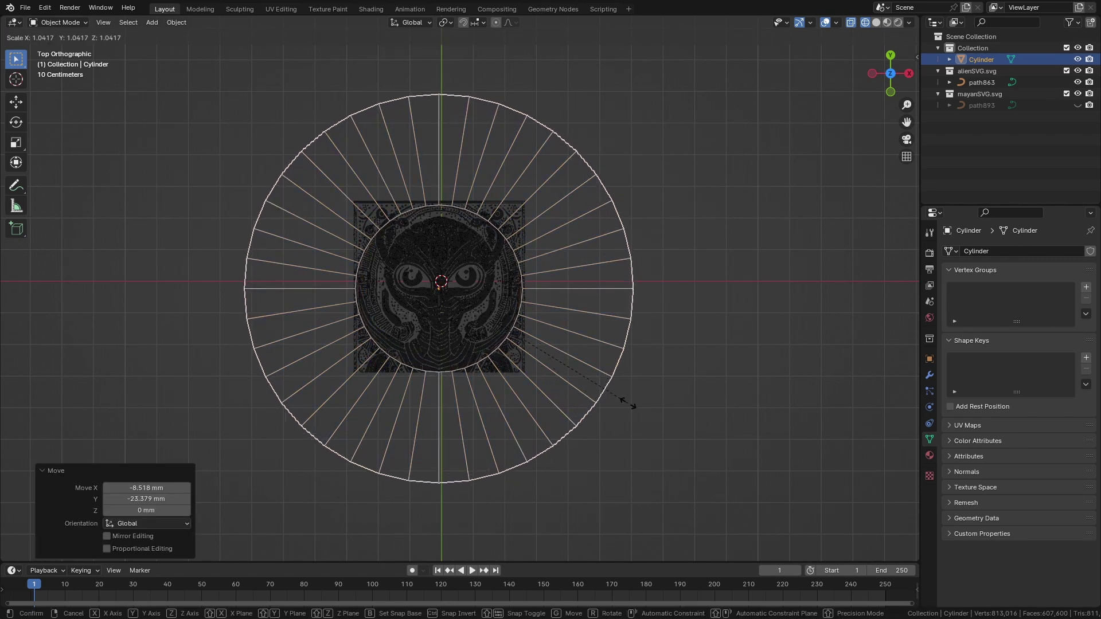
left_click(590, 403)
Delete the inset centre faces of both caps to leave an open ring.
key("Tab")
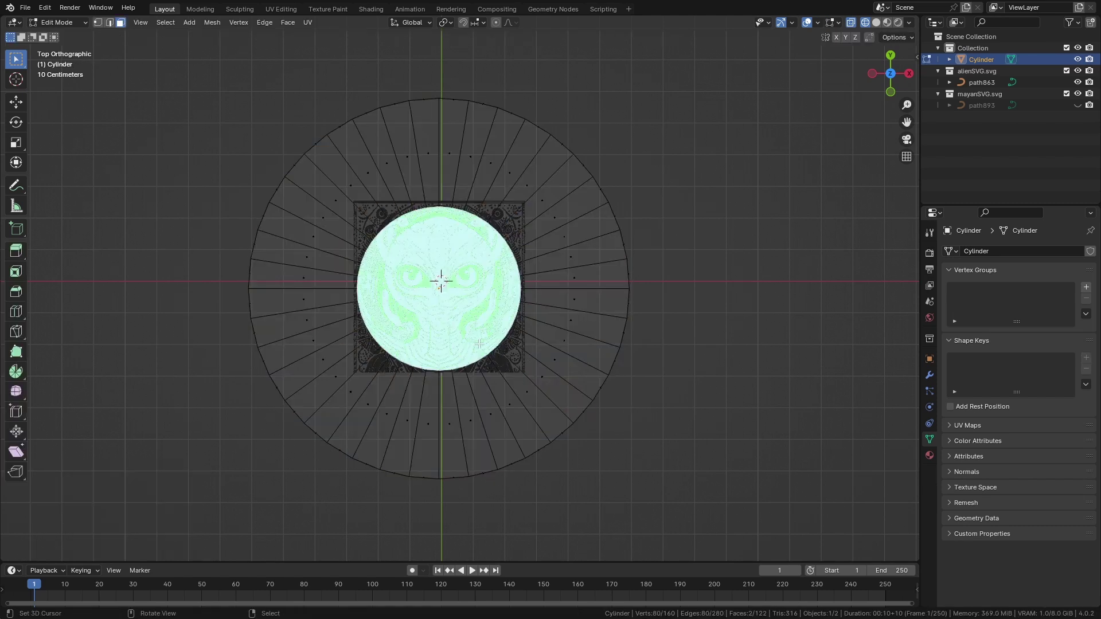
key("x")
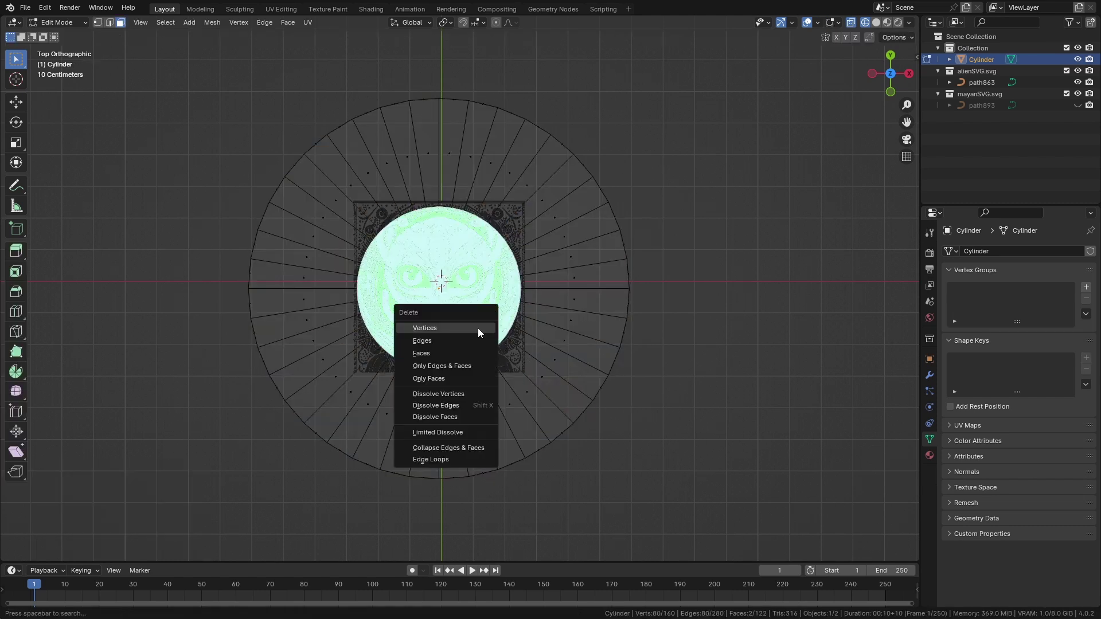
left_click(444, 354)
In solid shading, bridge opposite inner rim edges and fill the hole's wall with repeated face fills.
middle_click_drag(445, 355, 485, 291)
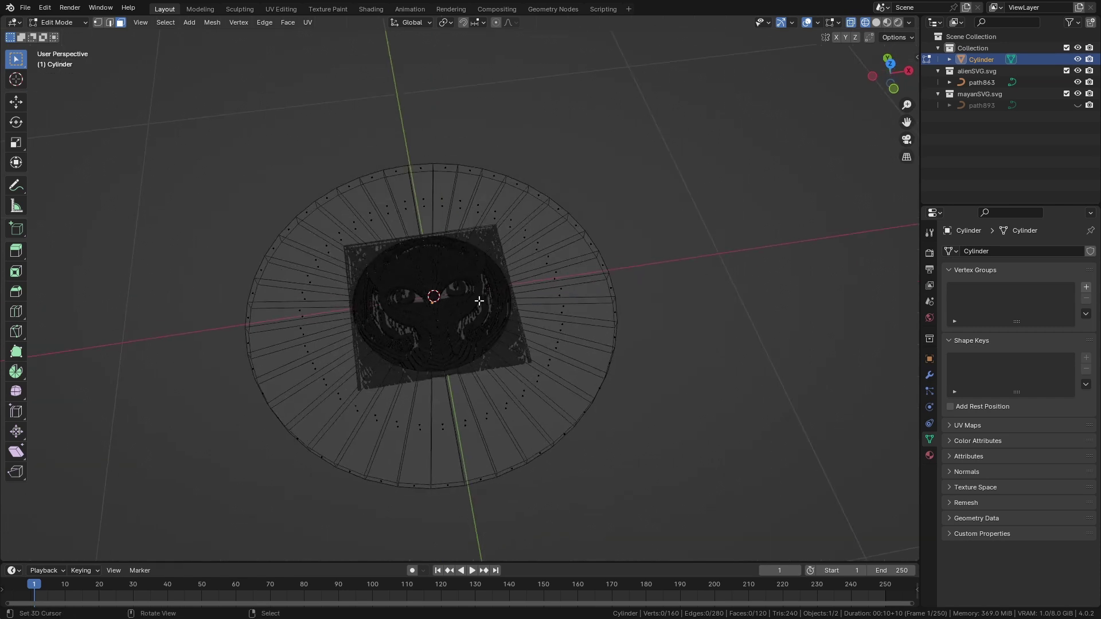
key("z")
left_click(568, 315)
scroll(459, 262, "up", 5)
left_click(462, 127)
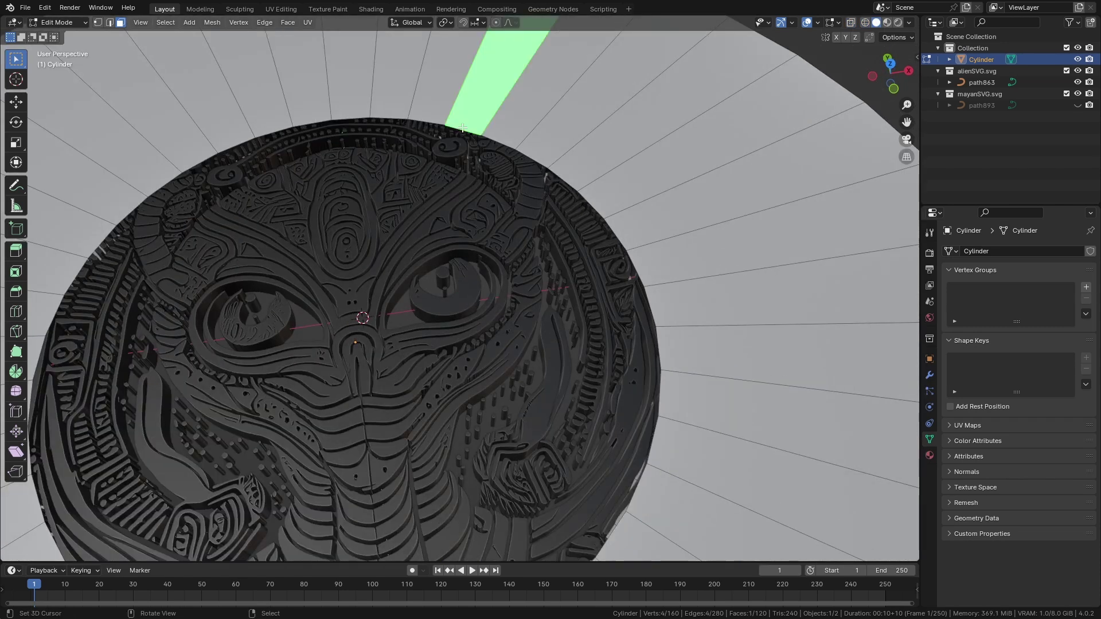
key("2")
left_click(463, 127)
middle_click_drag(463, 127, 471, 163)
left_click(401, 312, "shift")
mouse_move(401, 313)
middle_mouse_down()
mouse_move(398, 341)
mouse_move(398, 256)
mouse_move(396, 325)
middle_mouse_up()
key("f")
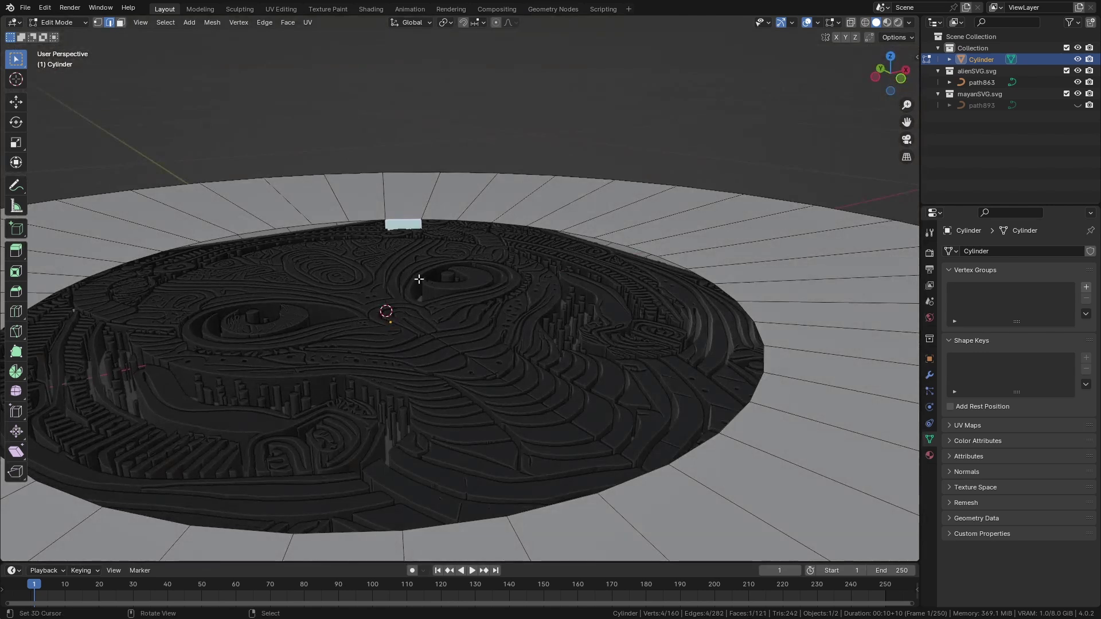
key("f")
key("f")
key("f")
key("f")
key("f")
key("f")
key("f")
key("f")
key("f")
key("f")
key("f")
key("f")
key("f")
key("f")
key("f")
key("f")
key("f")
key("f")
key("f")
key("f")
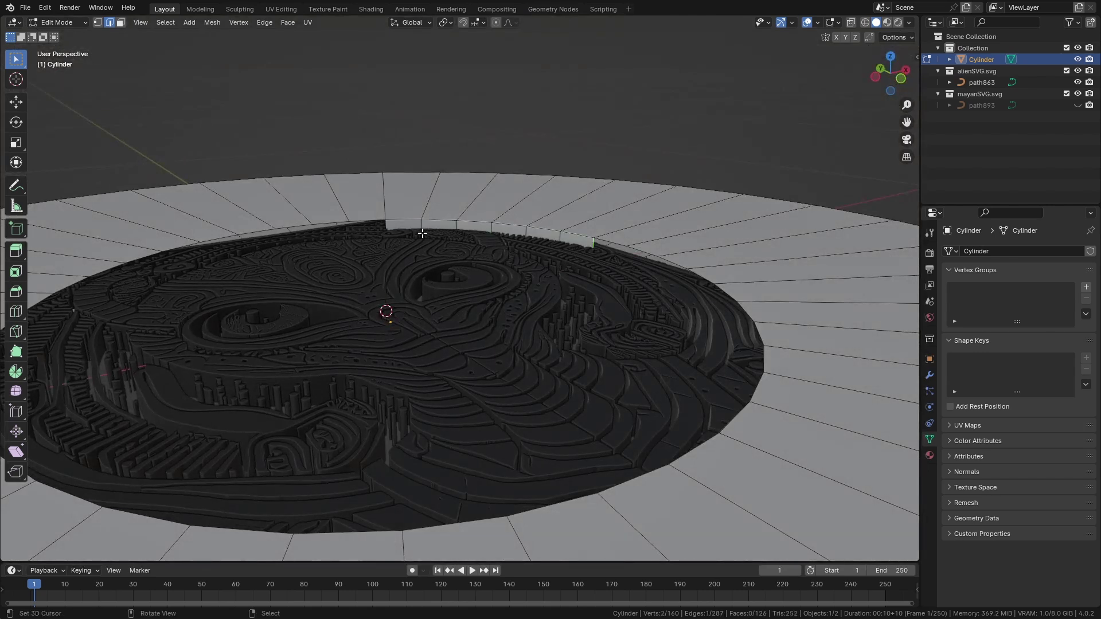
key("f")
key("f")
key("f")
key("f")
key("f")
key("f")
key("f")
key("f")
key("f")
key("f")
key("f")
key("f")
key("f")
key("f")
key("f")
key("f")
key("f")
key("f")
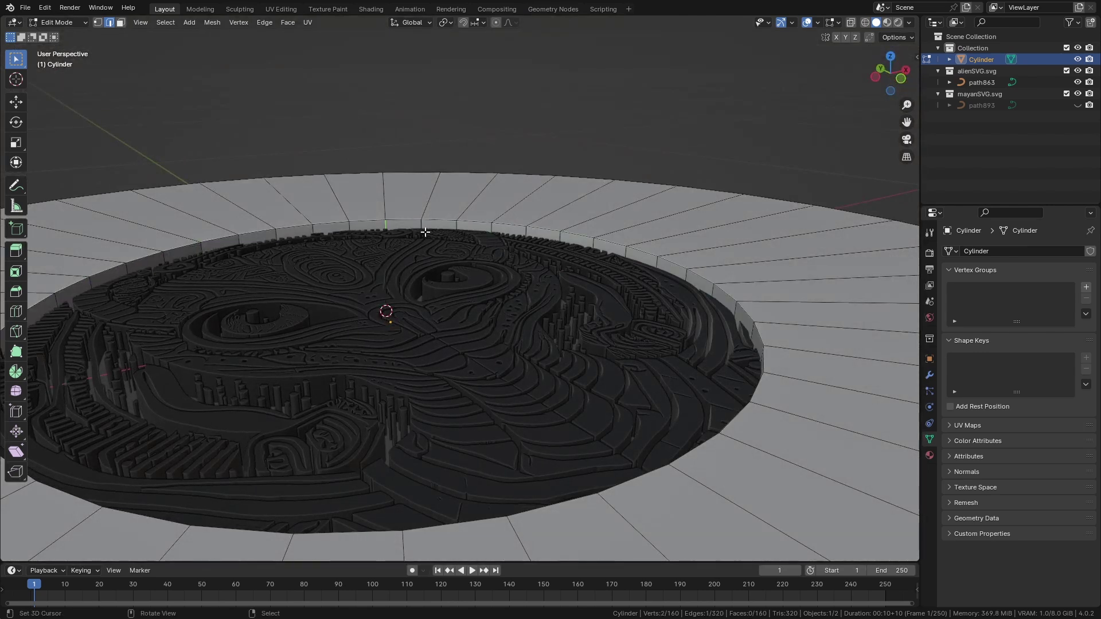
Return to Object Mode and select the alien relief curve path863.
middle_click_drag(425, 232, 442, 302)
key("Tab")
left_click(438, 266)
left_click(658, 226)
left_click(497, 256)
left_click(571, 222)
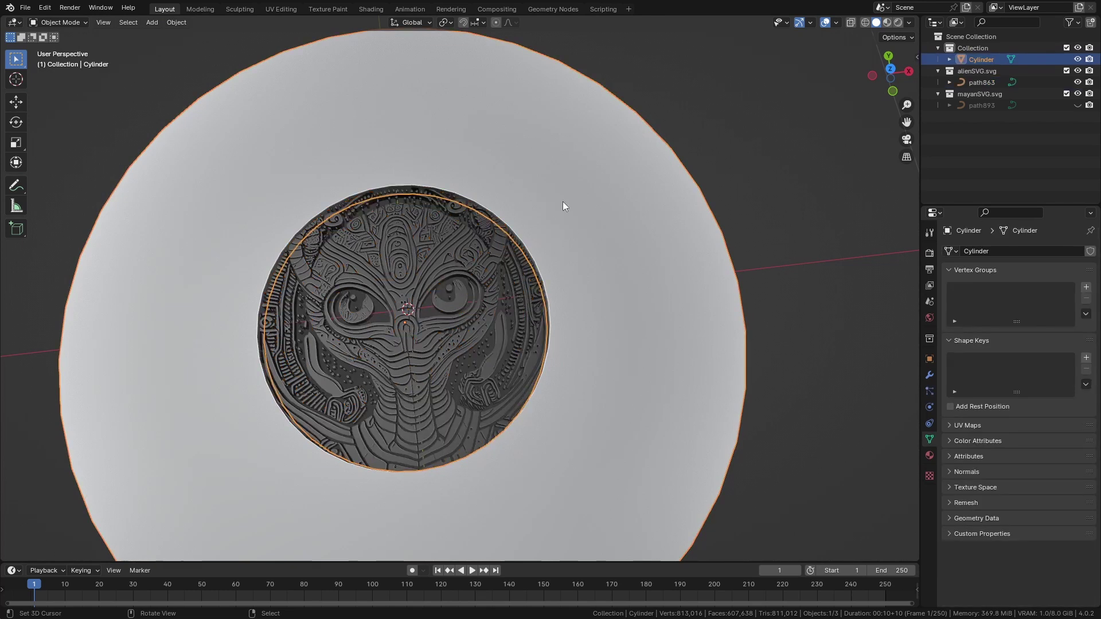
left_click(414, 270)
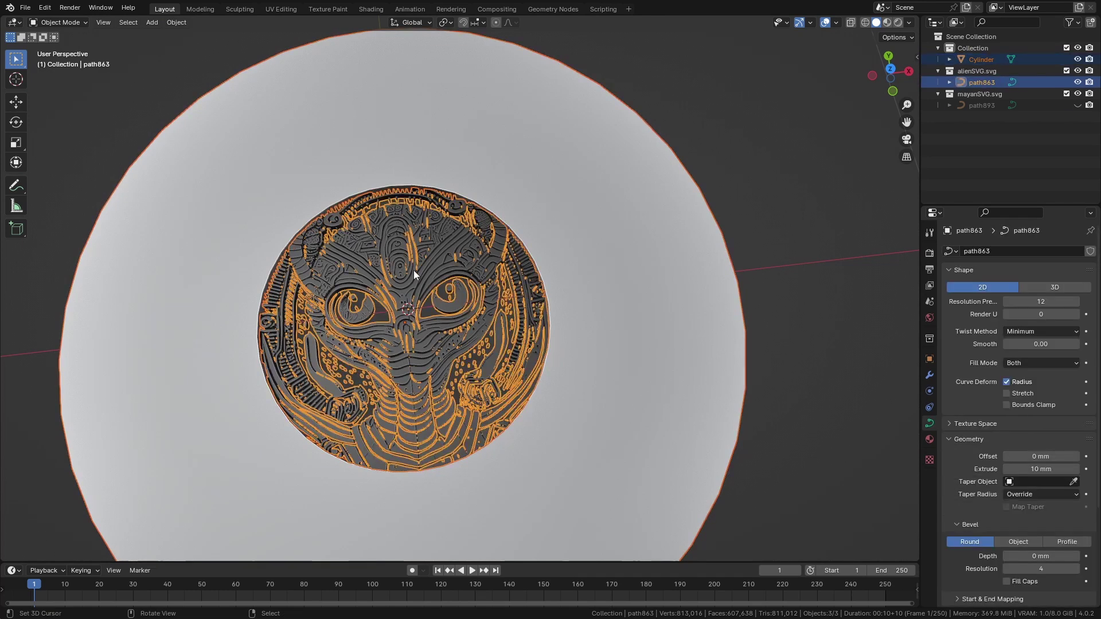
Scale the disc up to 1.046.
middle_click_drag(414, 270, 420, 295)
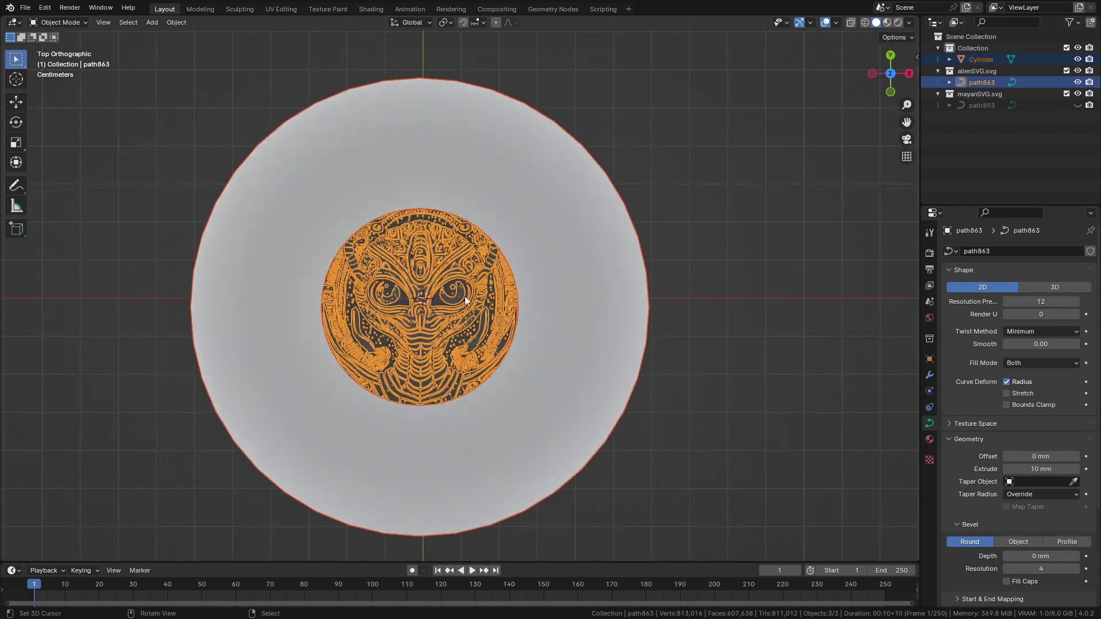
left_click(540, 280)
key("s")
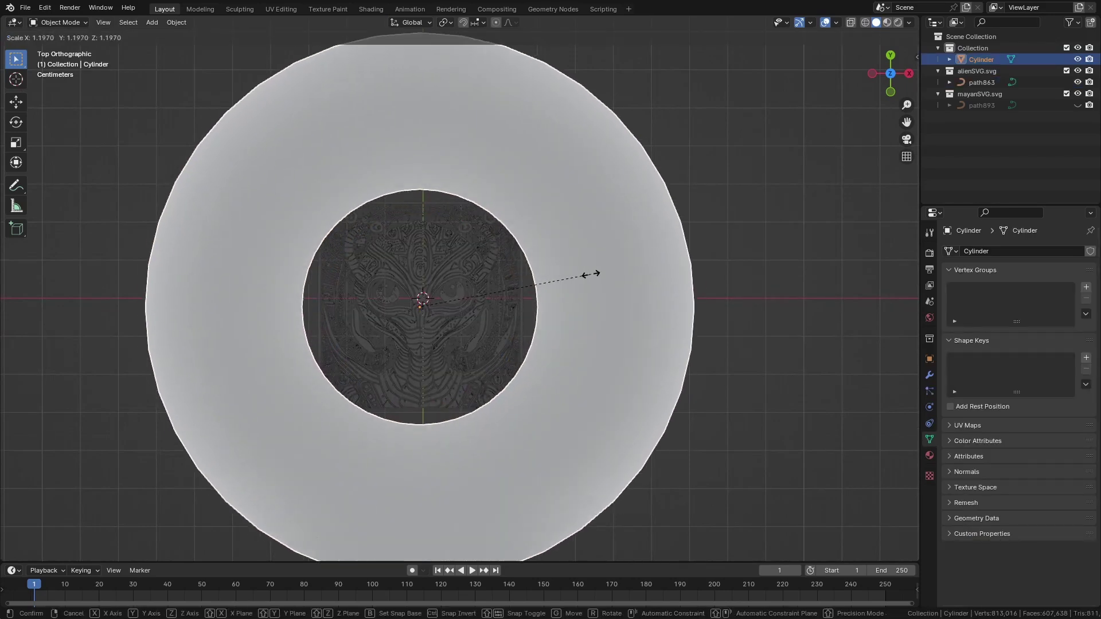
left_click(576, 280)
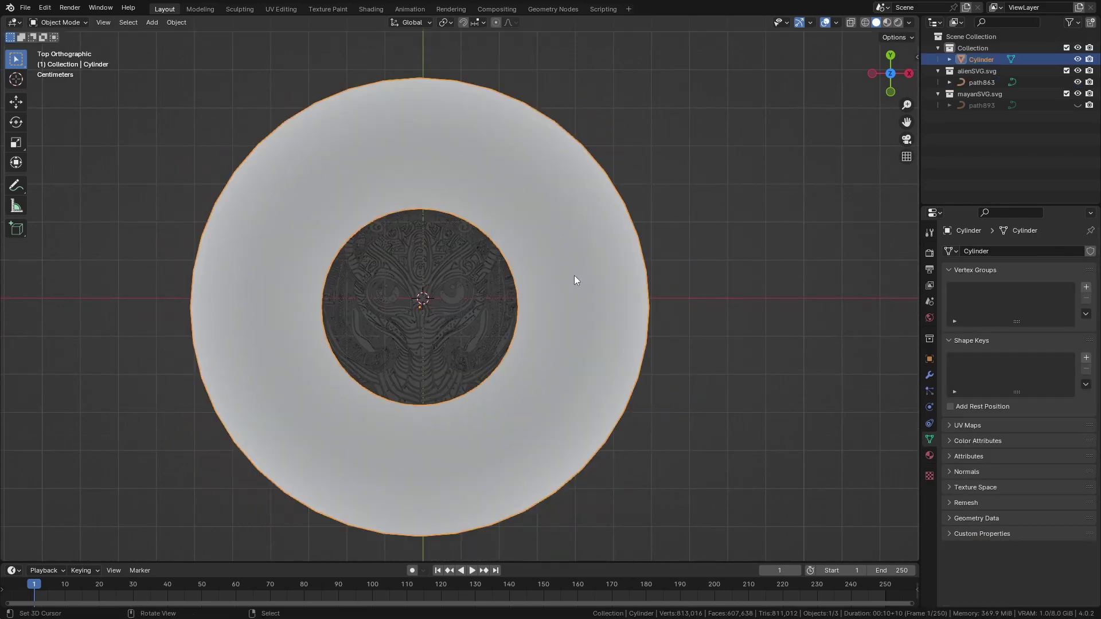
key("s")
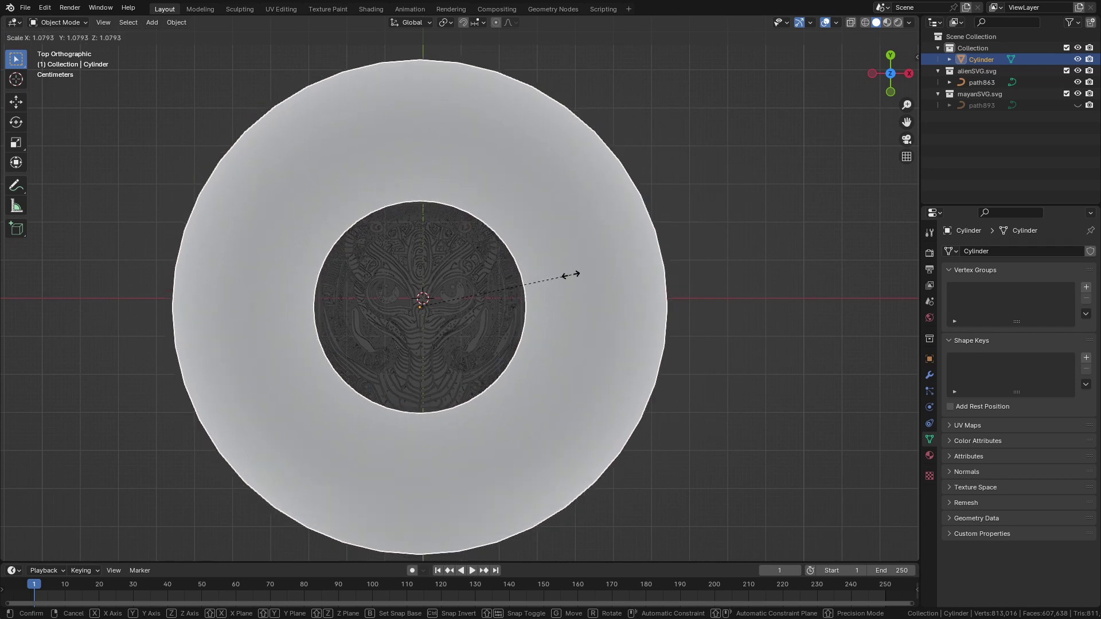
left_click(567, 276)
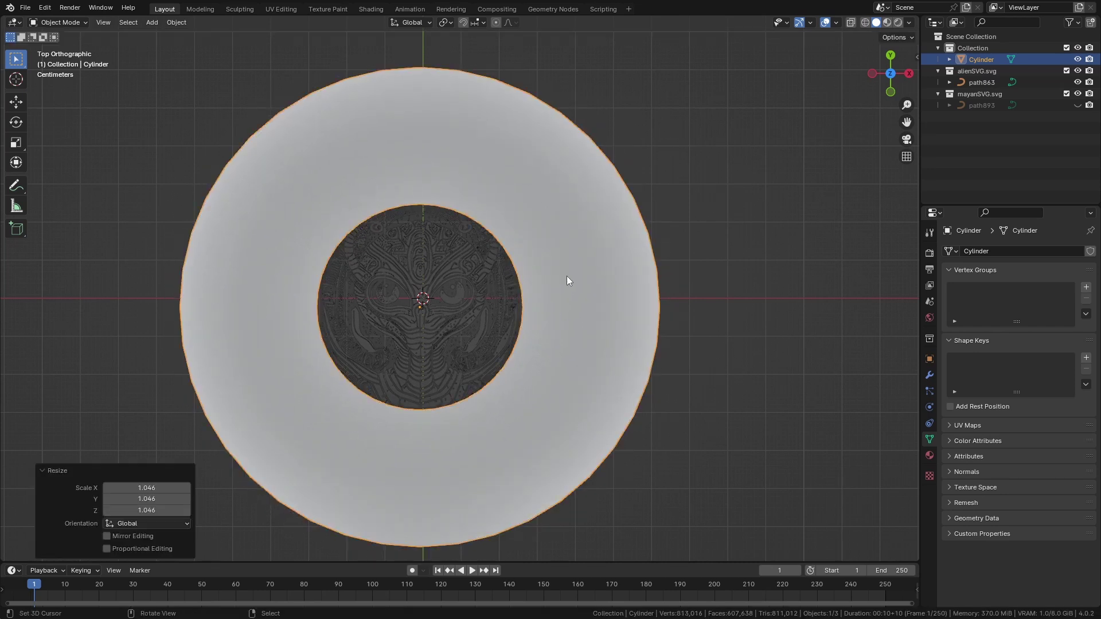
Convert path863 to a mesh from its right-click menu.
left_click(510, 290)
middle_click_drag(488, 269, 516, 218)
scroll(516, 218, "up", 4)
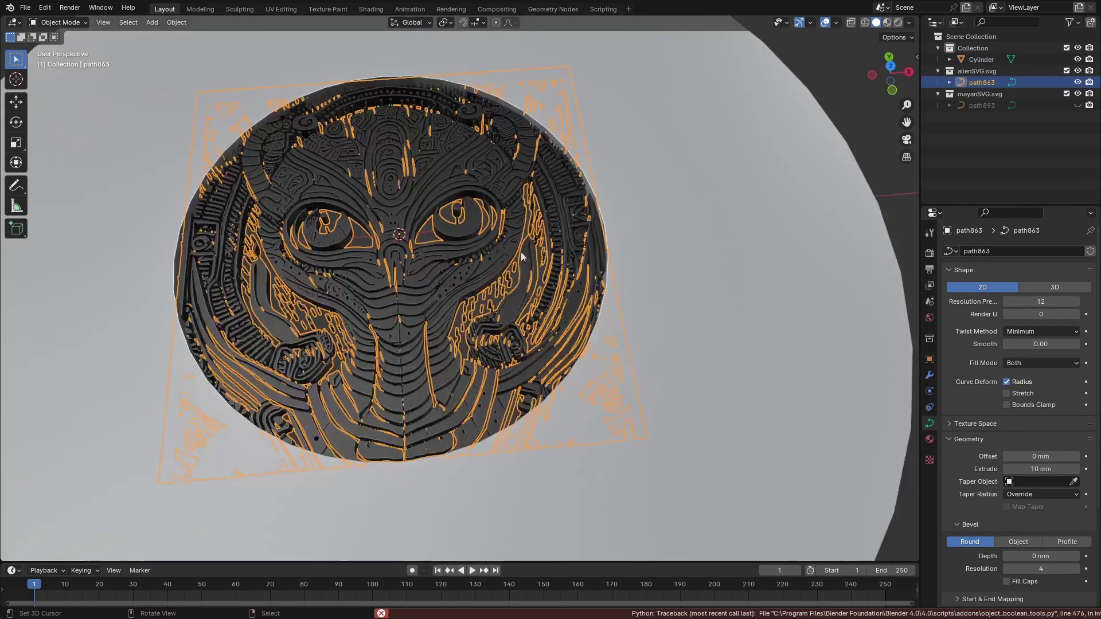
left_click(520, 196)
left_click(520, 196)
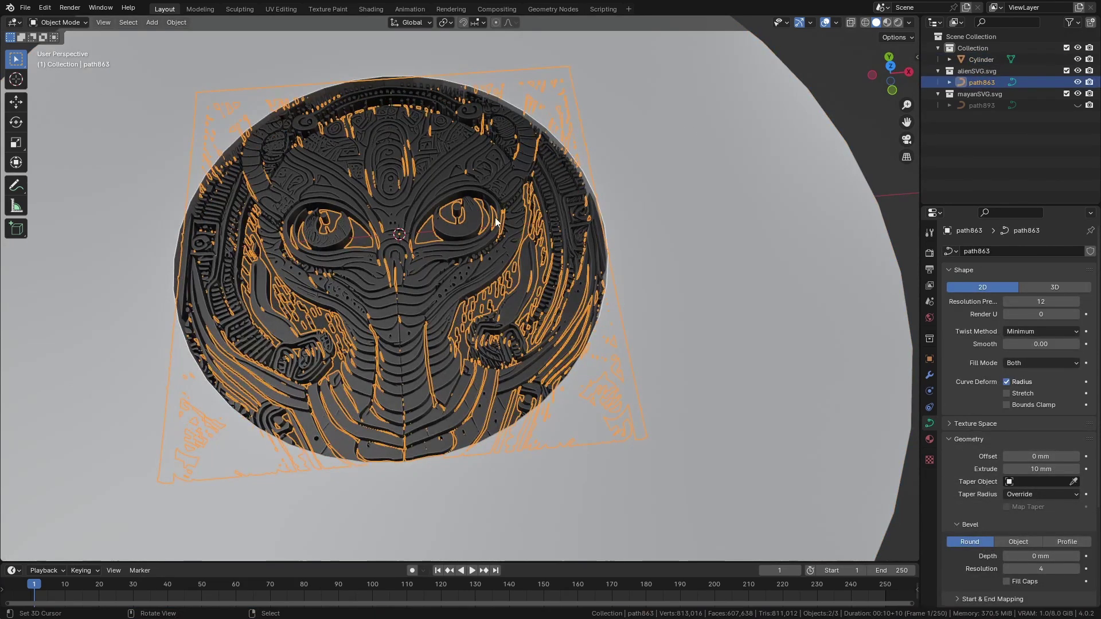
right_click(472, 214)
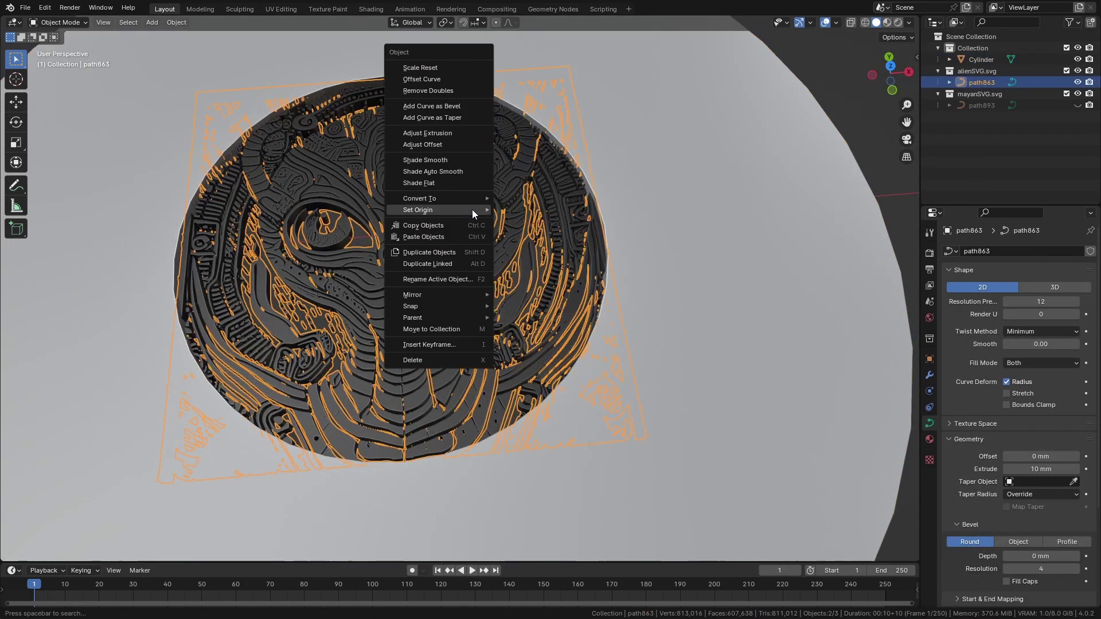
mouse_move(471, 196)
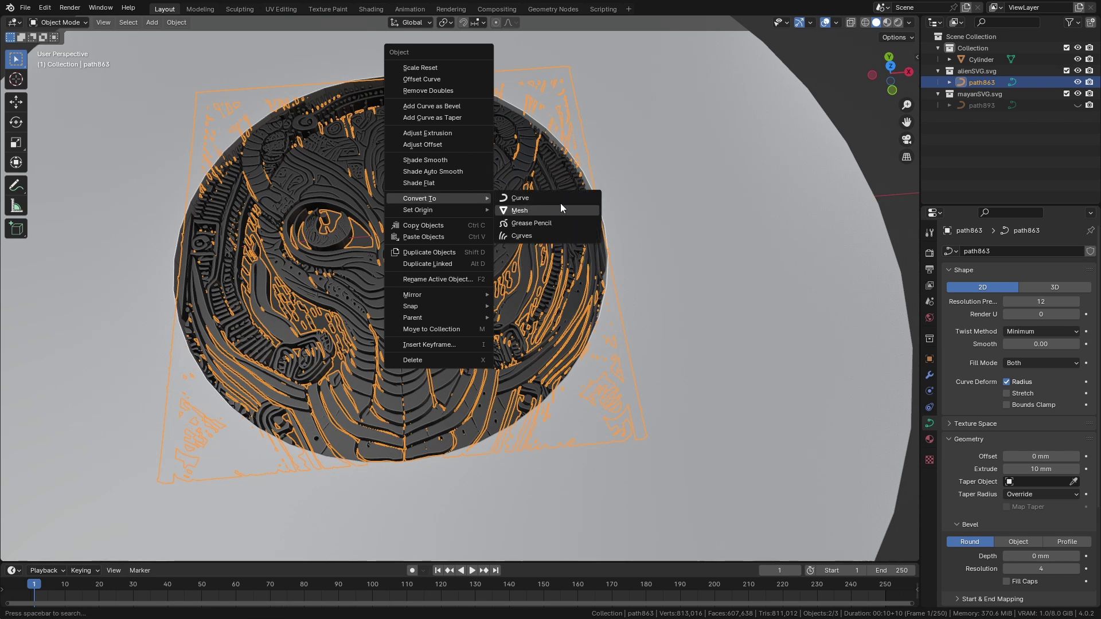
left_click(535, 211)
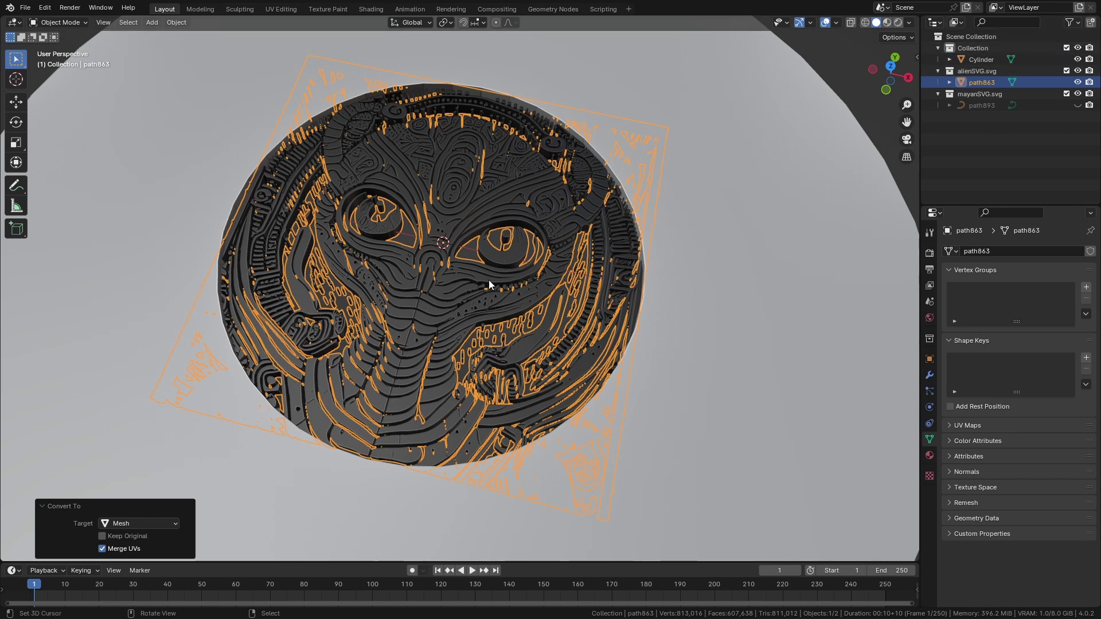
Scale the Cylinder ring to 0.979 in top wireframe view, then return to solid shading.
mouse_move(466, 300)
middle_mouse_down()
mouse_move(451, 294)
mouse_move(470, 289)
middle_mouse_up()
scroll(470, 290, "up", 3)
scroll(481, 285, "down", 3)
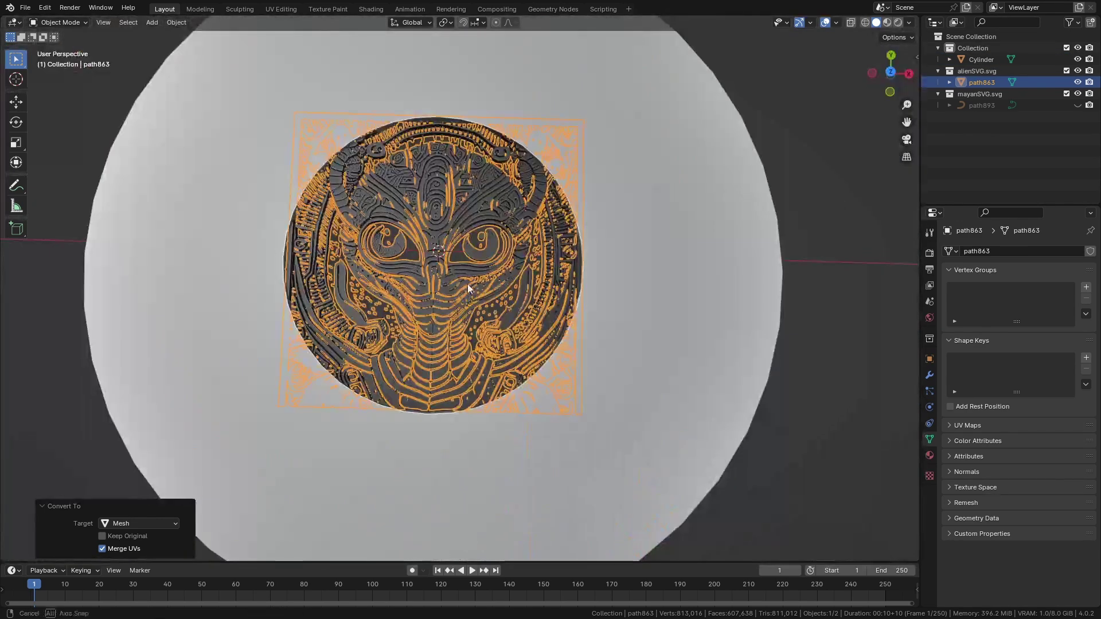
left_click(632, 270)
key("KP_7")
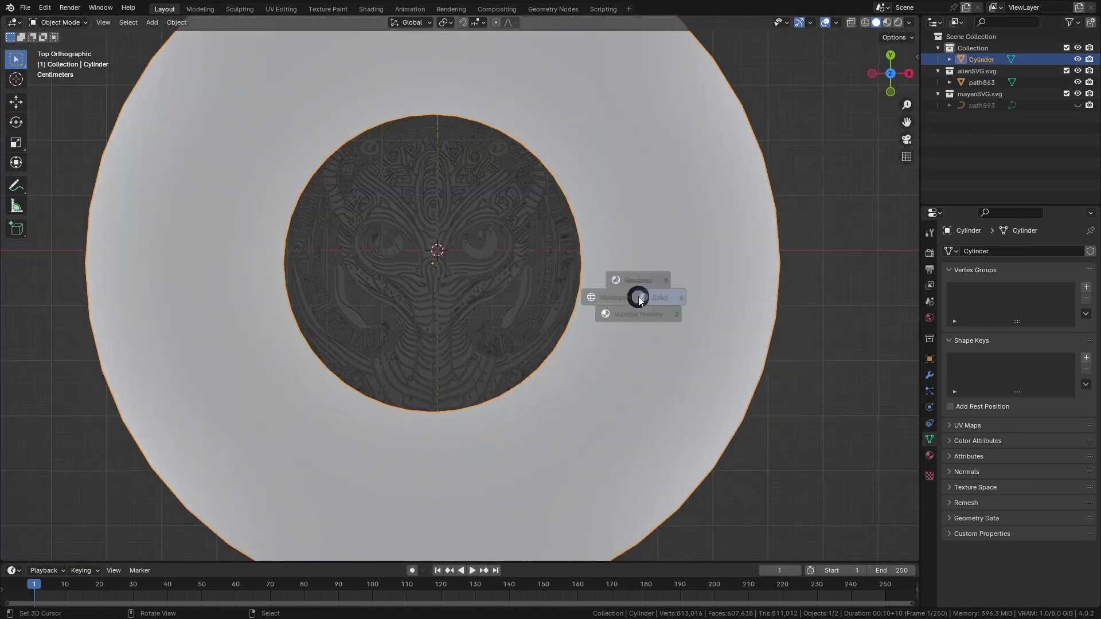
key("z")
left_click(566, 294)
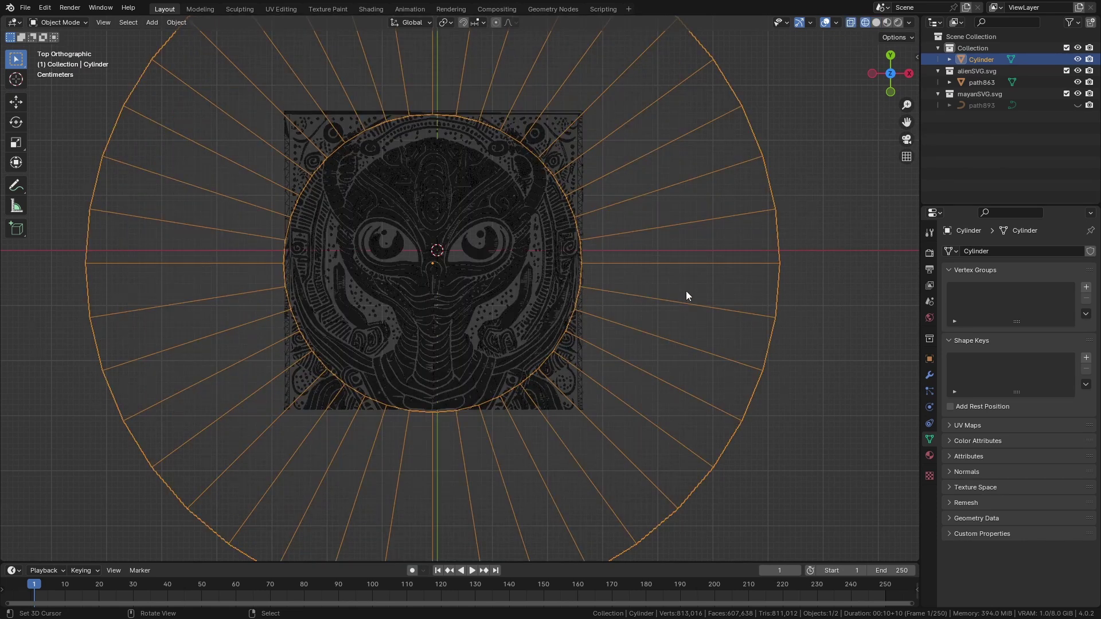
key("s")
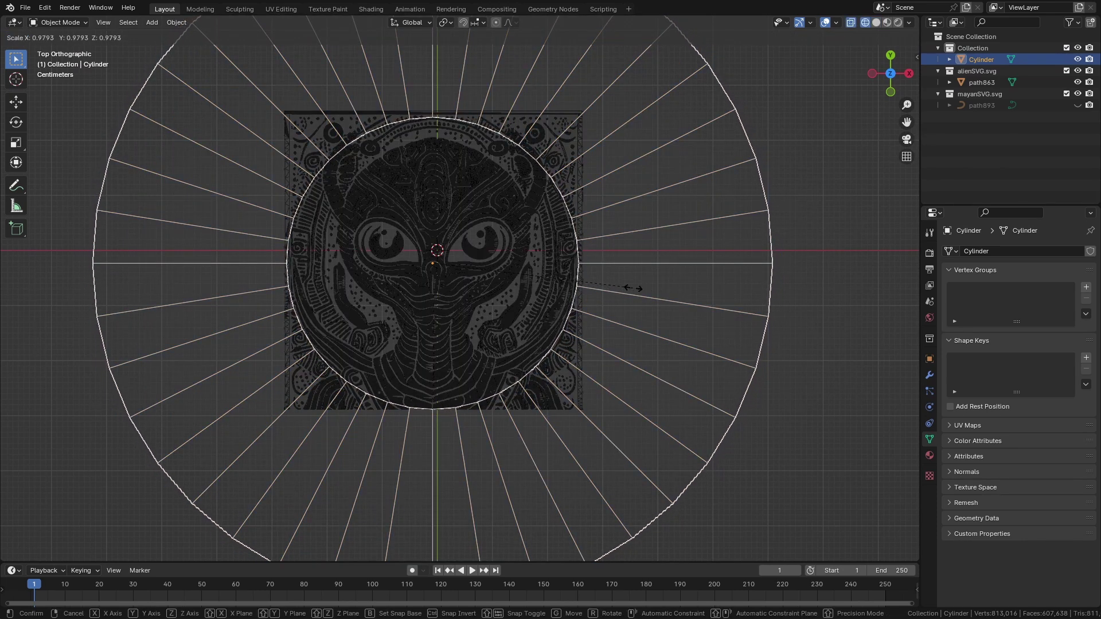
left_click(633, 288)
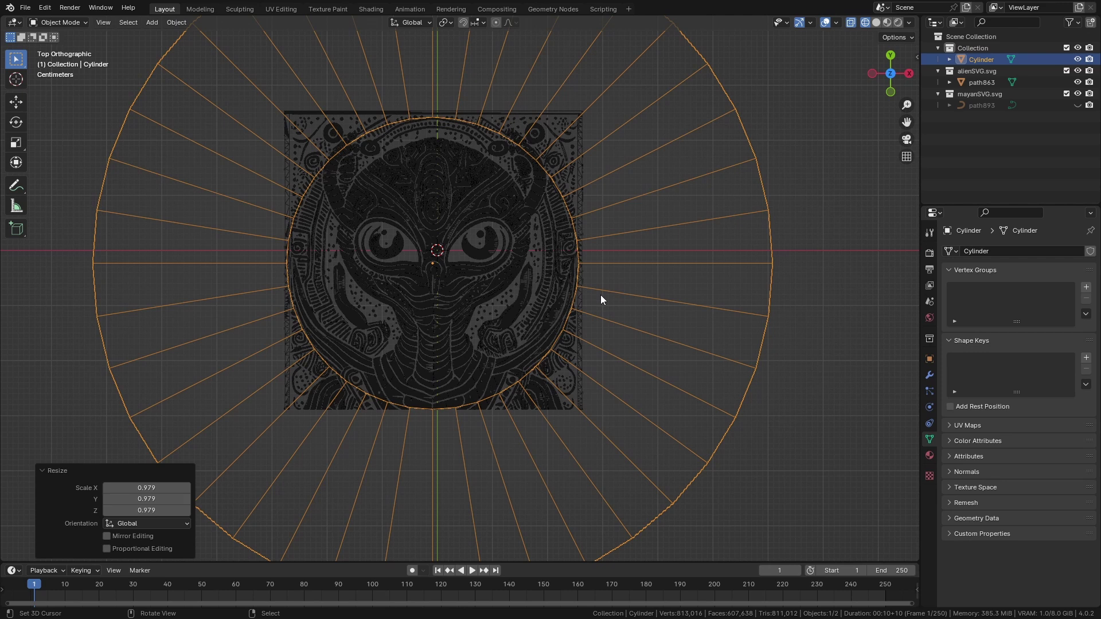
key("z")
left_click(654, 262)
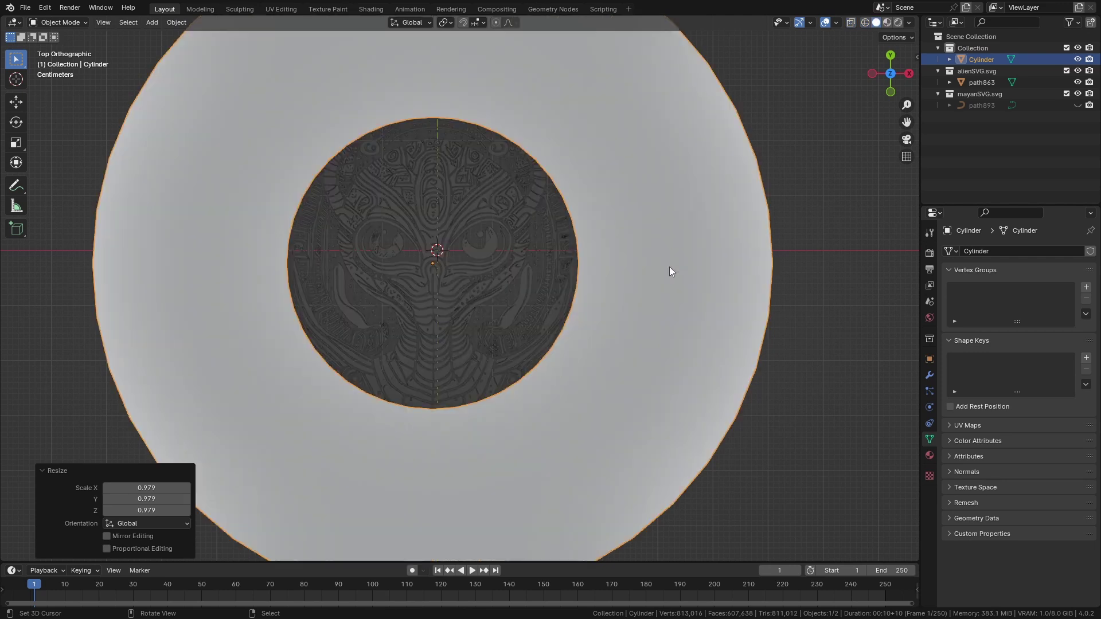
Select the Cylinder, then add the alien relief as the active object.
middle_click_drag(660, 274, 504, 254)
left_click(494, 288)
scroll(491, 306, "up", 6)
scroll(518, 296, "down", 5)
scroll(618, 305, "up", 3)
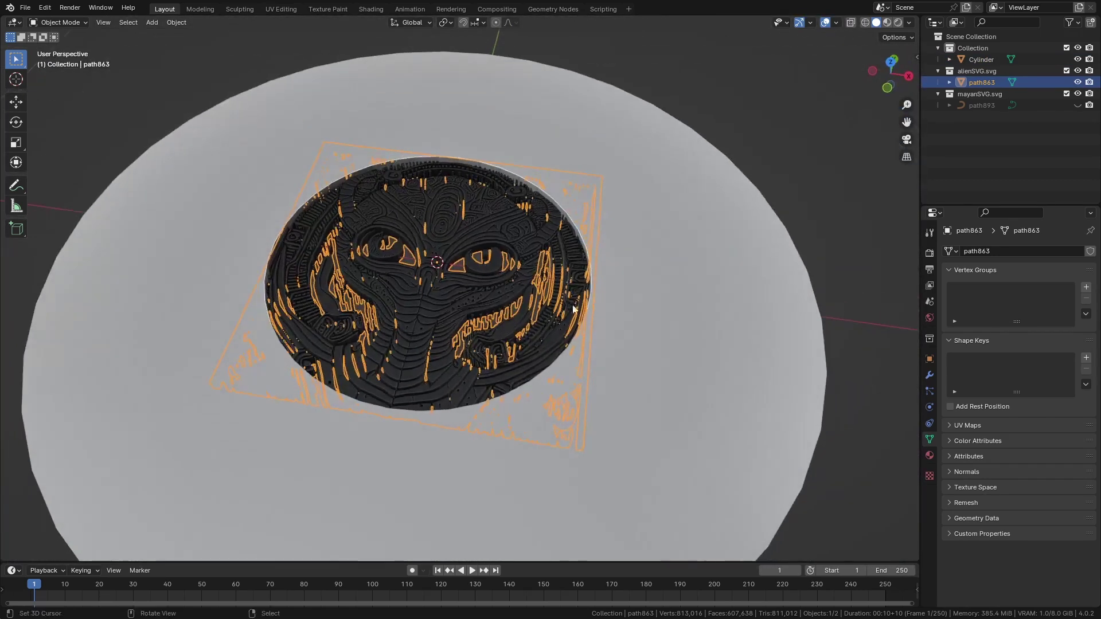
left_click(657, 288)
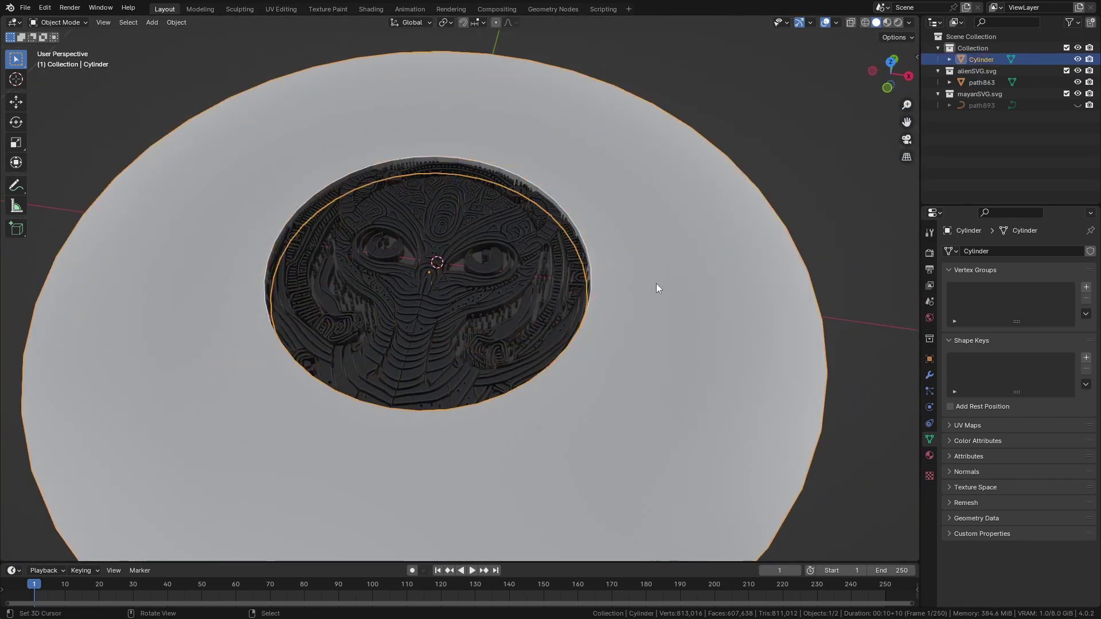
left_click(501, 283, "shift")
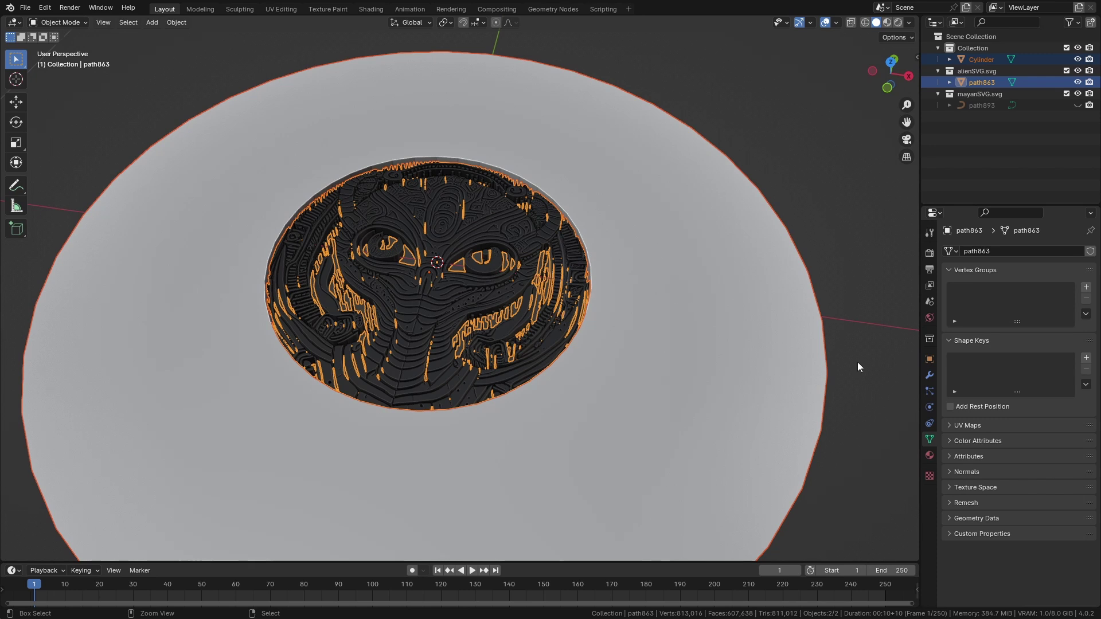
Apply a Bool Tool Difference of the Cylinder on path863, then select the Cylinder.
key("ctrl+shift+minus")
left_click(930, 375)
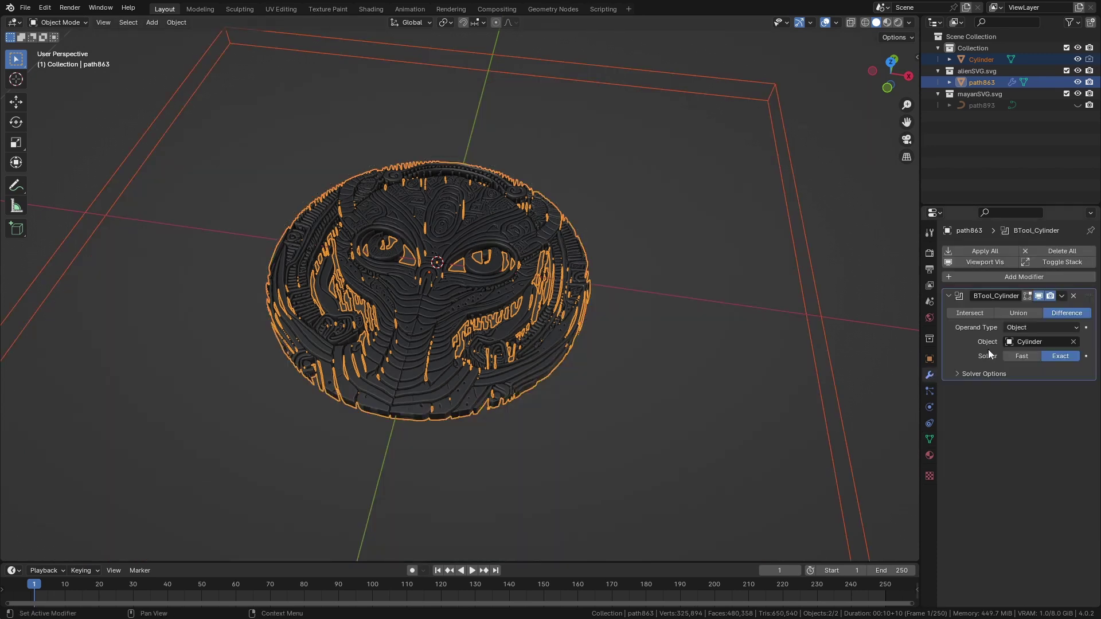
left_click(989, 254)
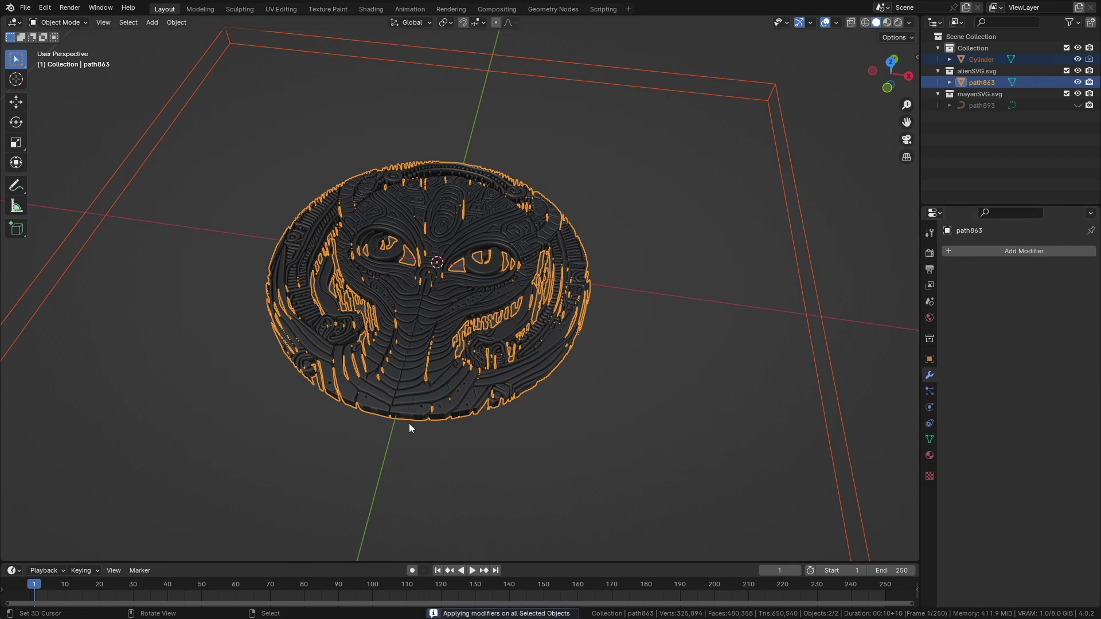
middle_click_drag(524, 401, 436, 369)
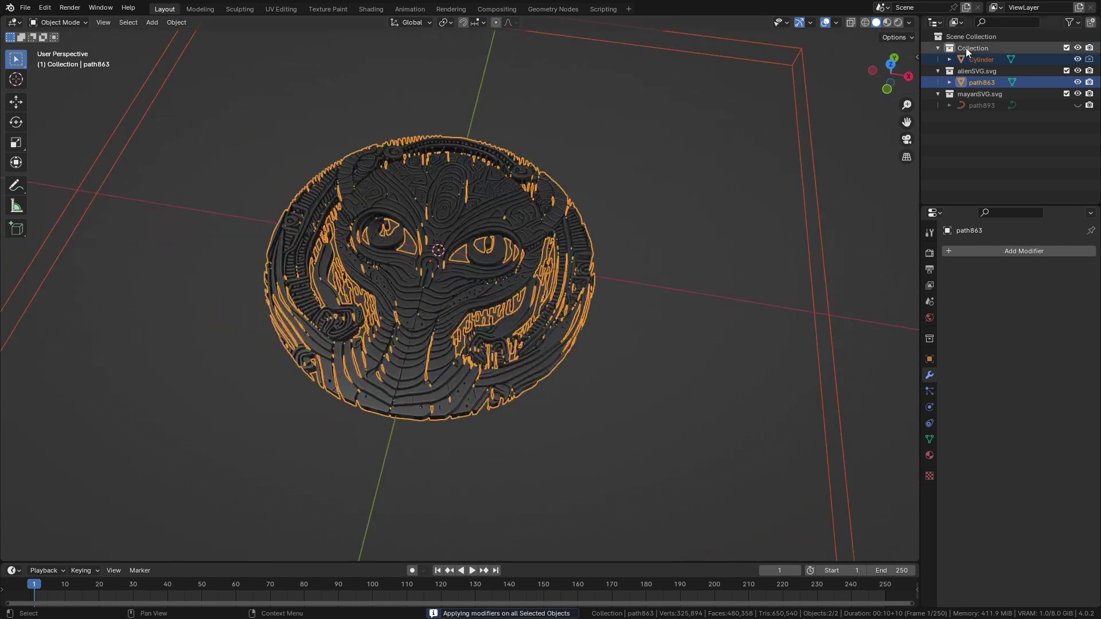
left_click(988, 59)
Delete the Cylinder, hide the alien coin and show the Mayan relief path893.
key("Delete")
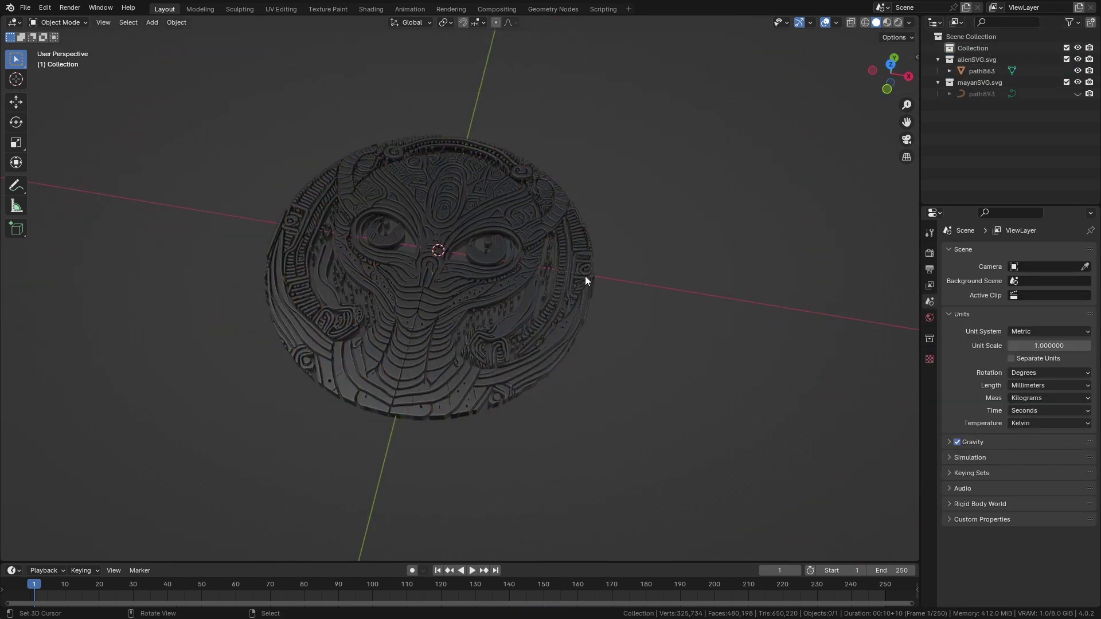
left_click(1077, 71)
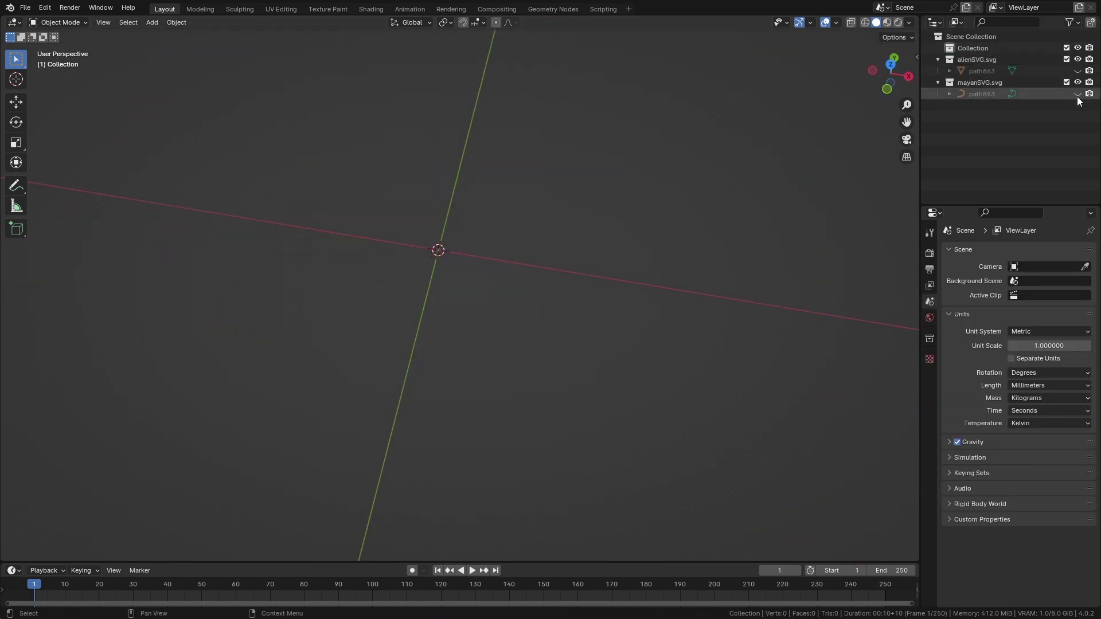
left_click(1077, 93)
Add a cylinder and set its vertex count to 6 for a hexagon.
key("shift+a")
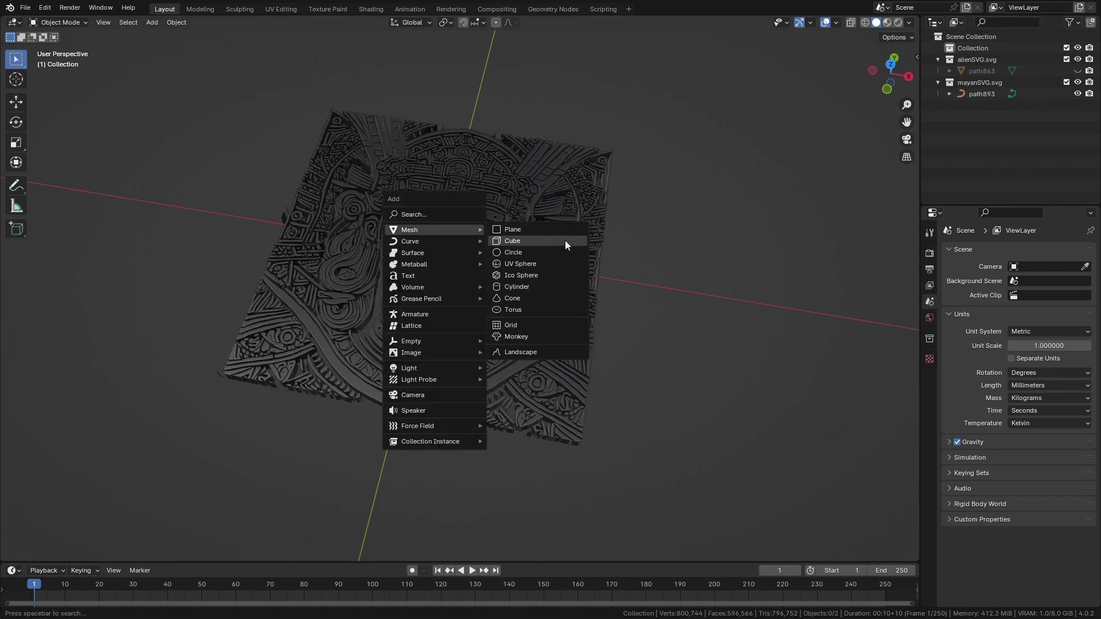
left_click(532, 288)
left_click(160, 411)
type("8")
key("Return")
key("KP_7")
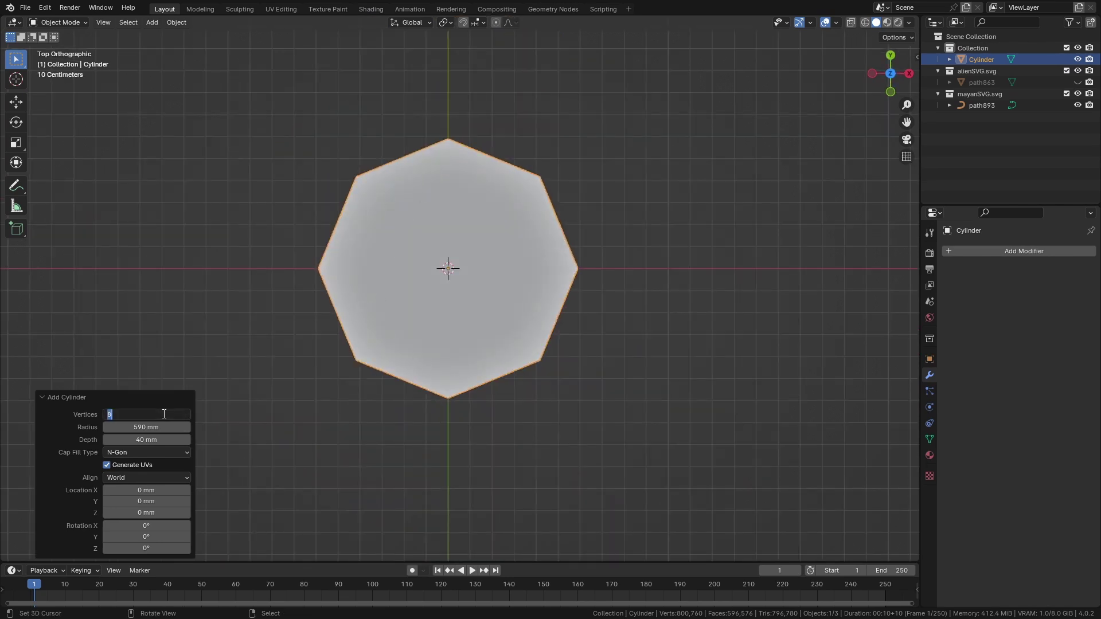
left_click_drag(172, 414, 163, 414)
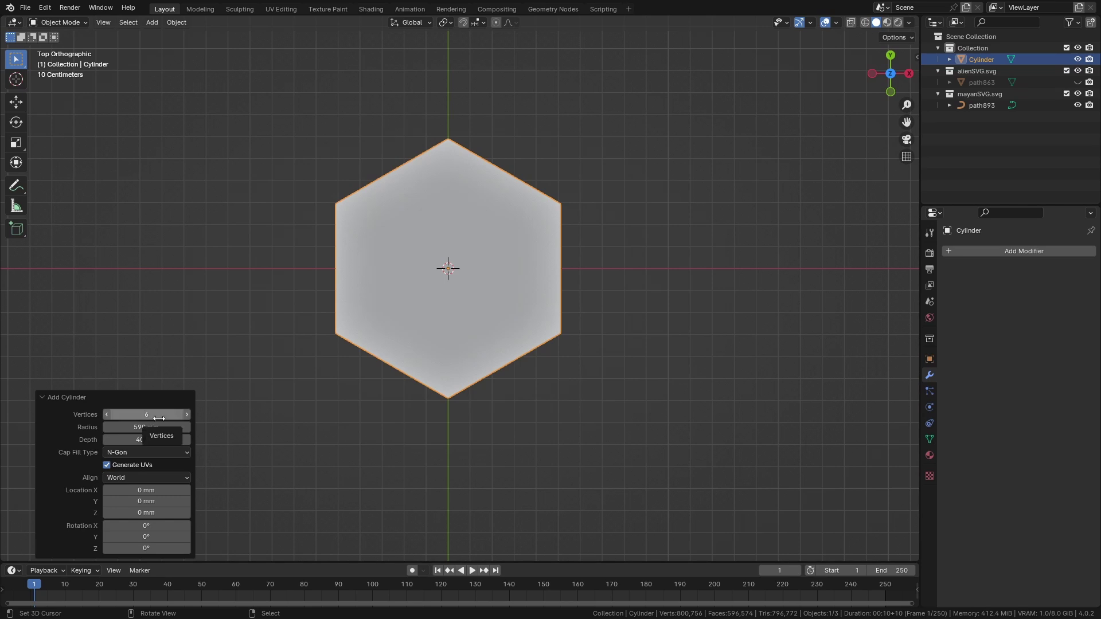
left_click(159, 418)
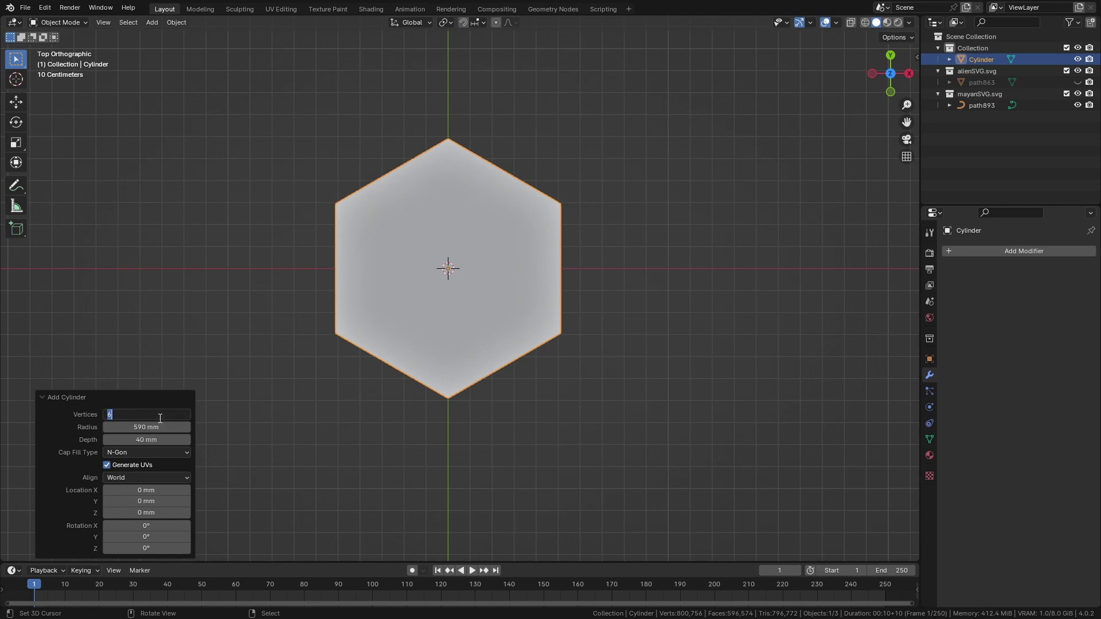
type("8")
key("Return")
left_click(158, 417)
type("6")
key("Return")
scroll(430, 357, "up", 4)
In wireframe, select the hexagon's top and bottom faces and inset them by about 283 mm.
key("z")
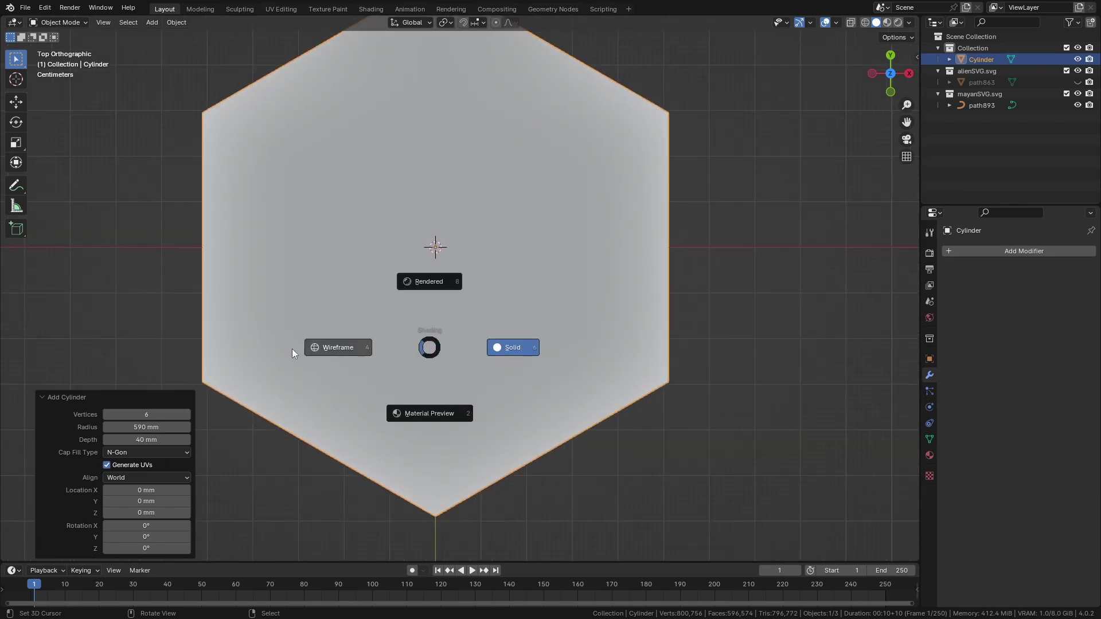
left_click(291, 348)
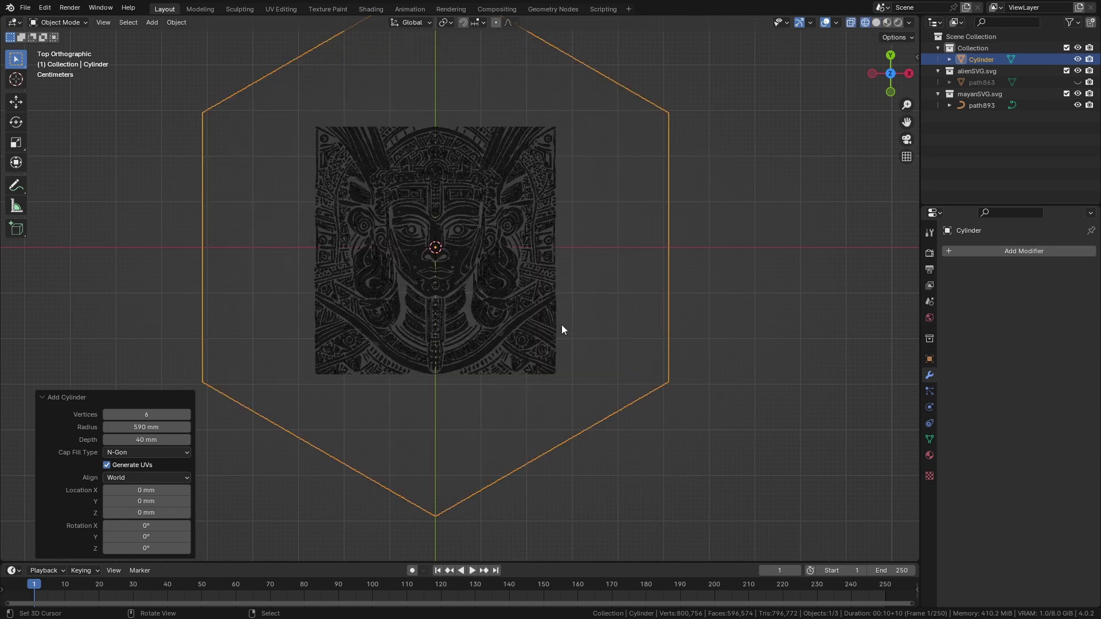
key("Tab")
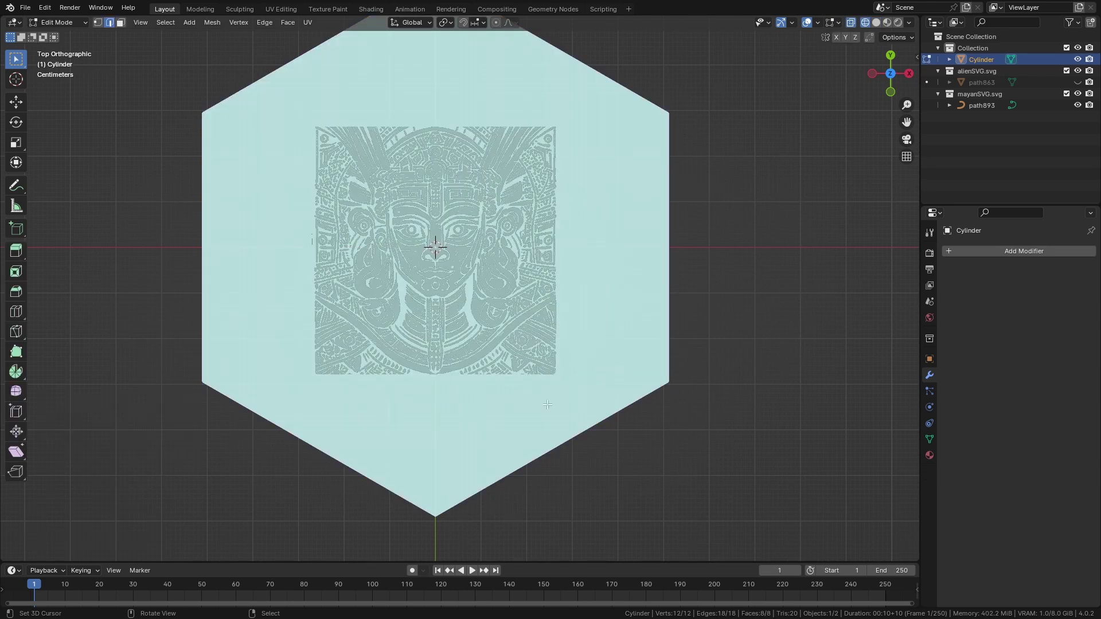
key("alt+a")
key("3")
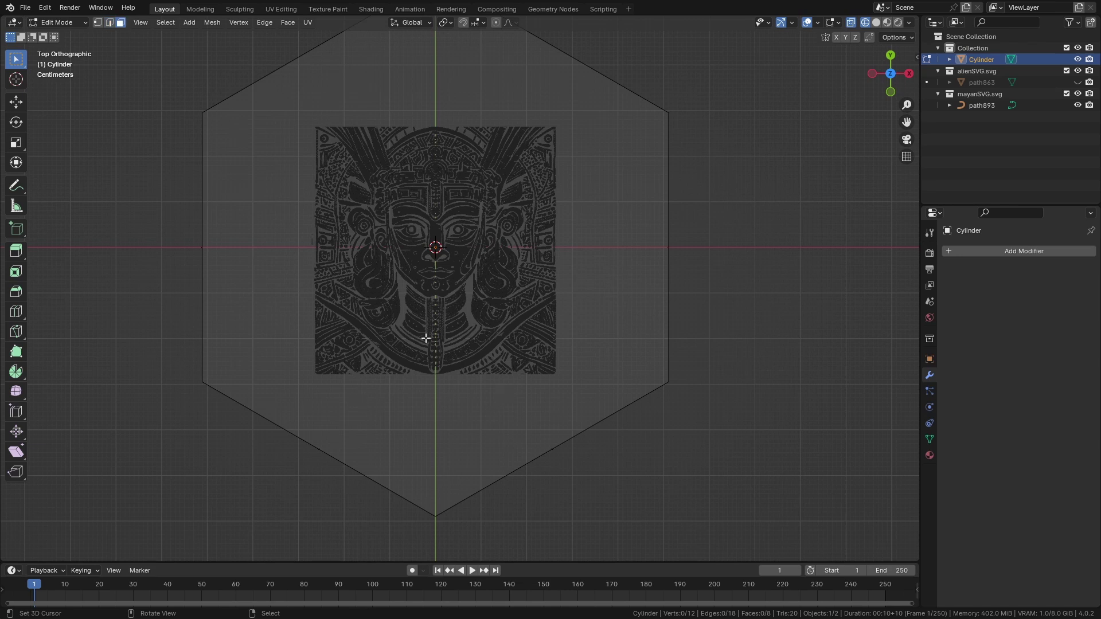
left_click(435, 247)
middle_click_drag(451, 346, 449, 172)
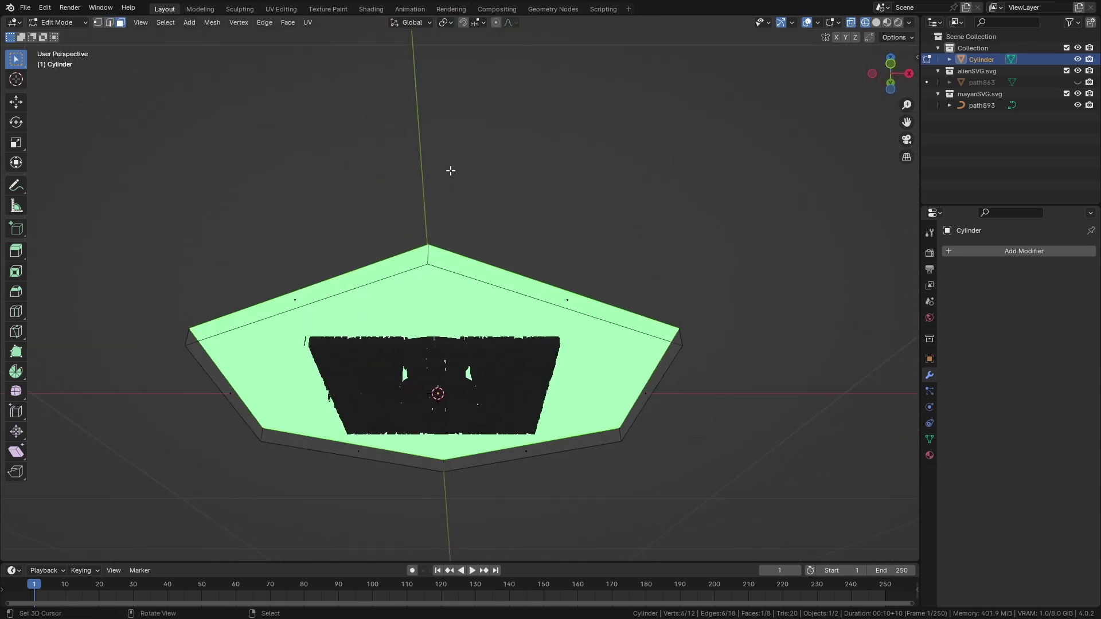
left_click(442, 378, "shift")
key("KP_7")
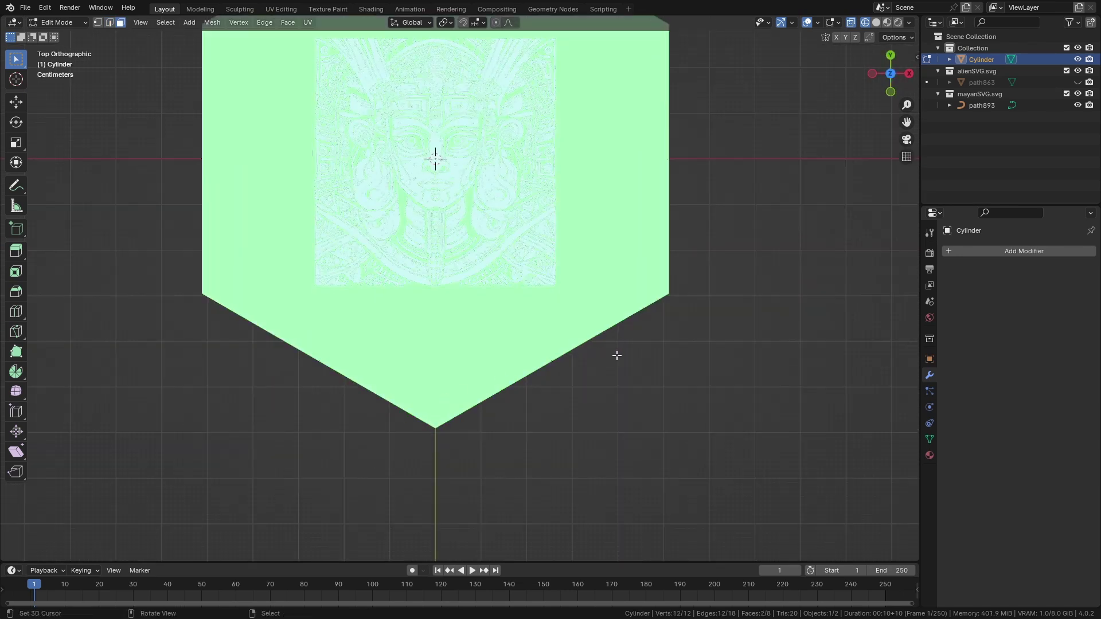
middle_click_drag(617, 353, 614, 465, "shift")
key("i")
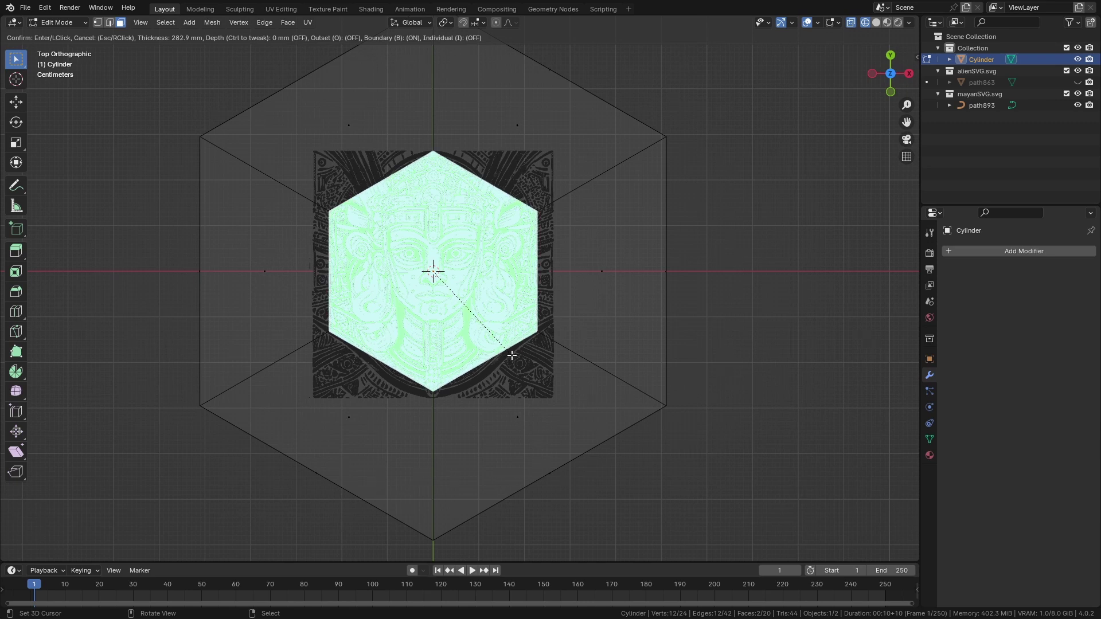
left_click(512, 355)
key("Tab")
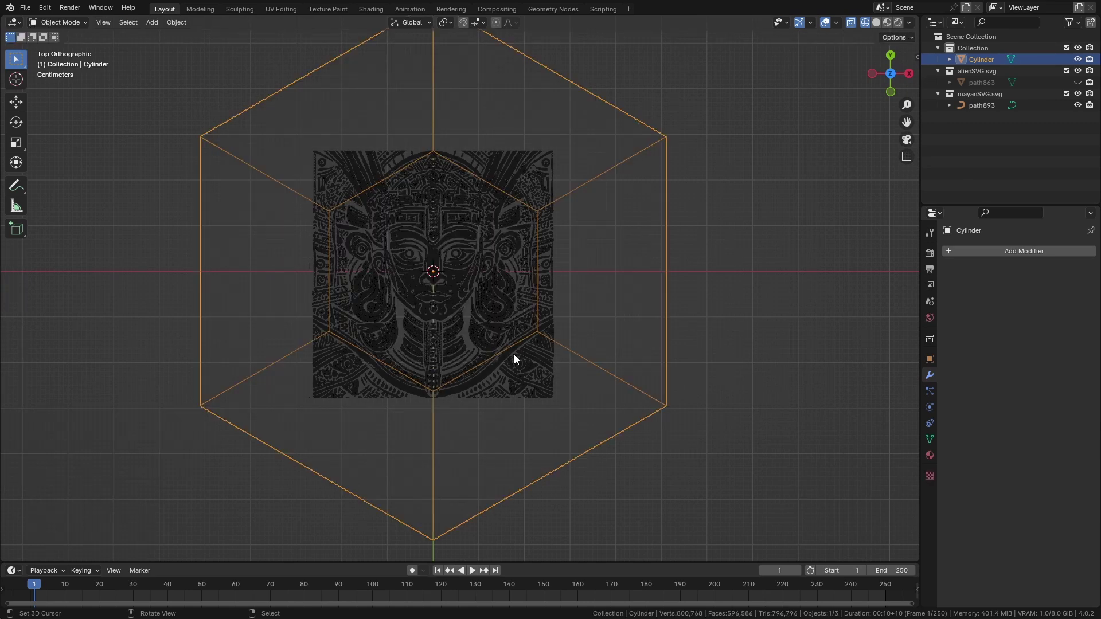
Nudge the hexagonal plate slightly downward and scale it up to 1.118.
key("g")
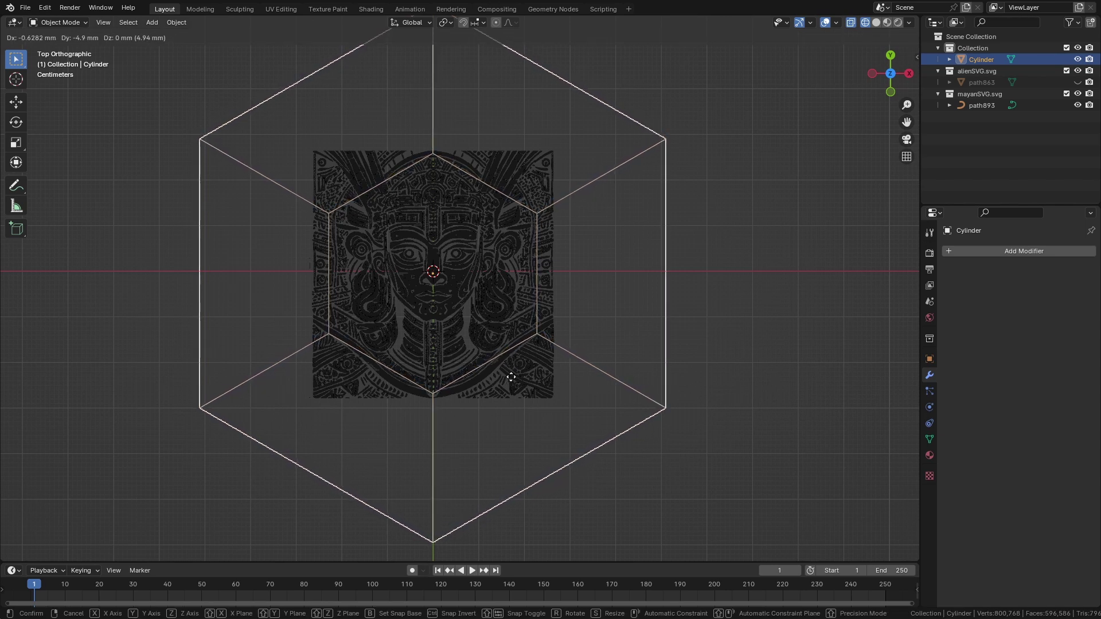
right_click(500, 382)
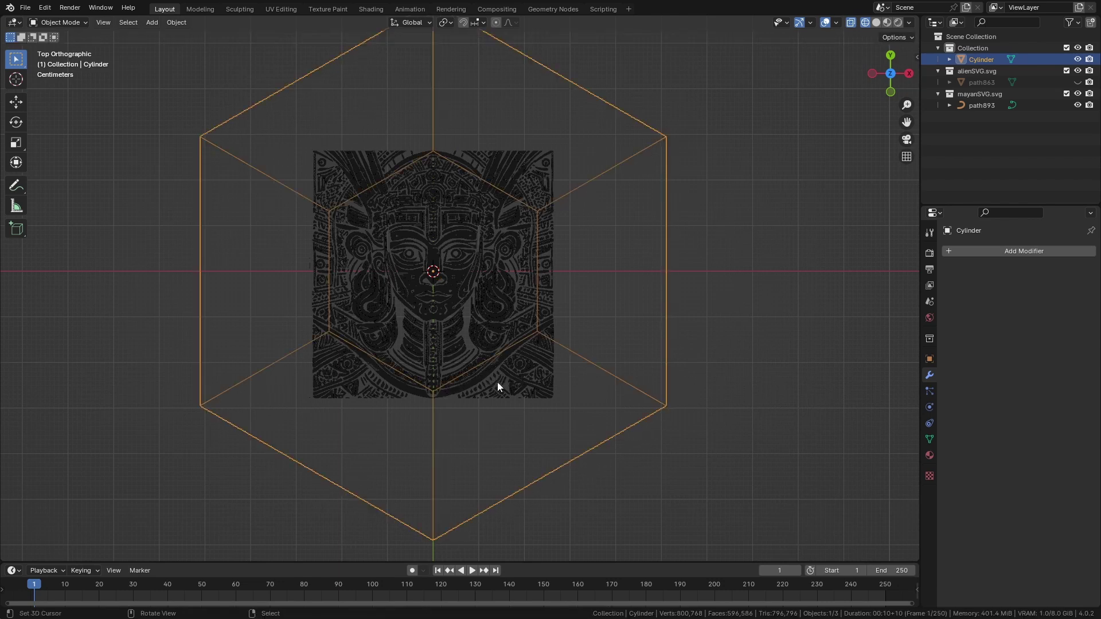
key("g")
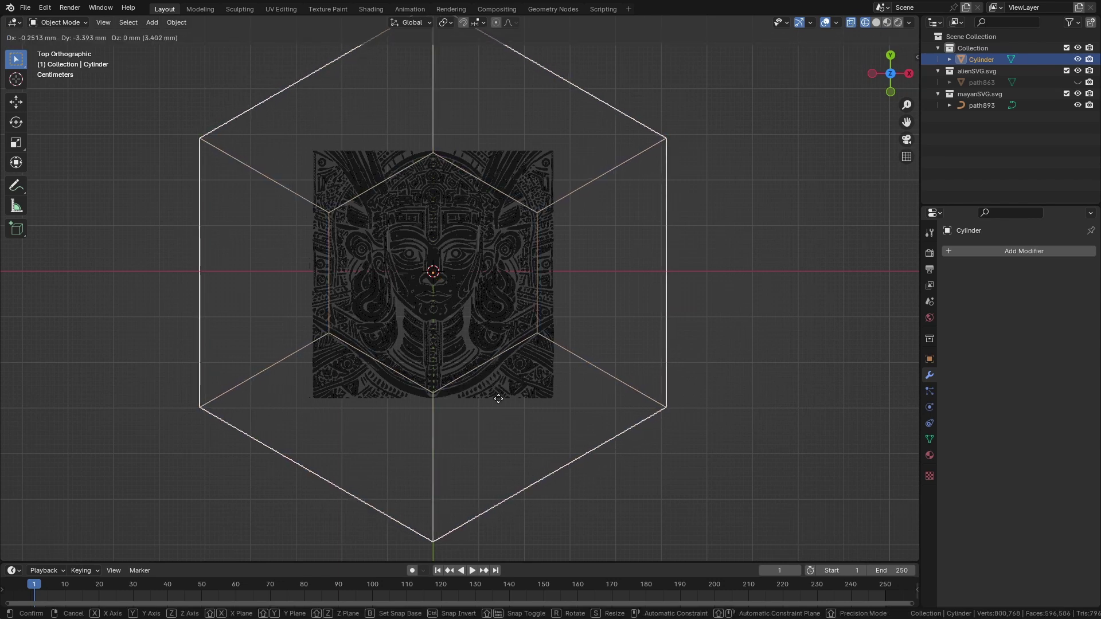
left_click(513, 410)
key("s")
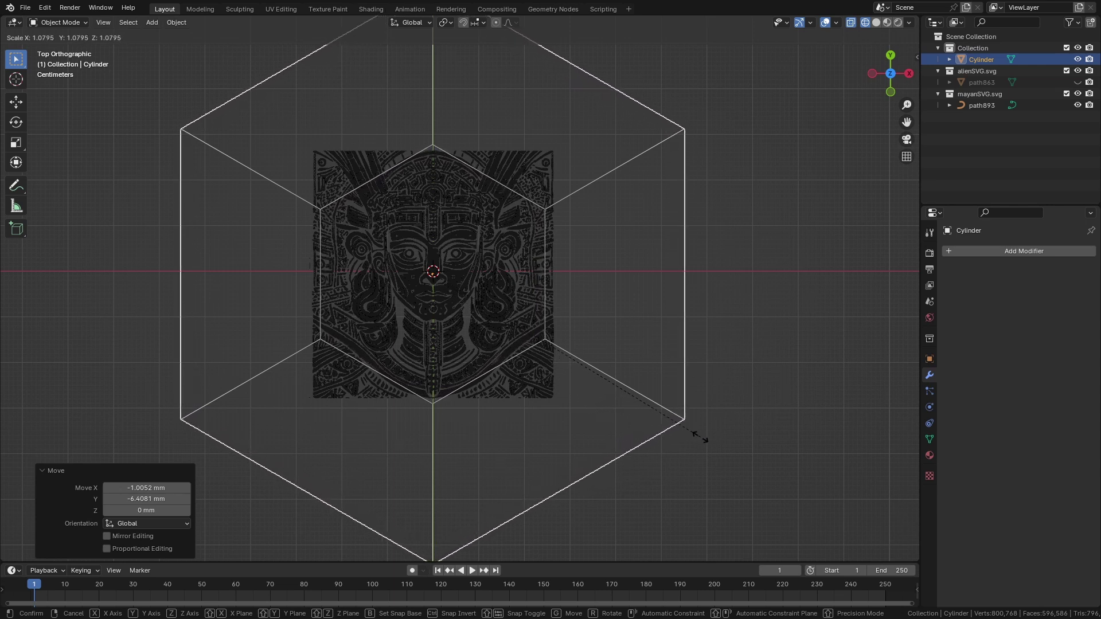
left_click(778, 454)
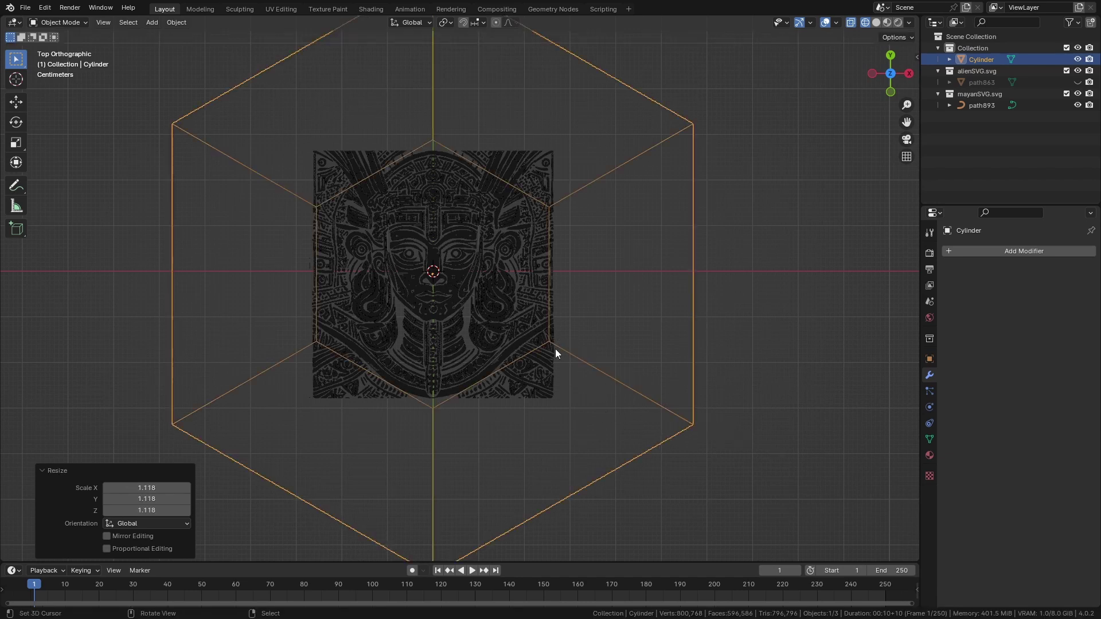
Delete the inner hexagon faces and switch back to solid shading.
key("Tab")
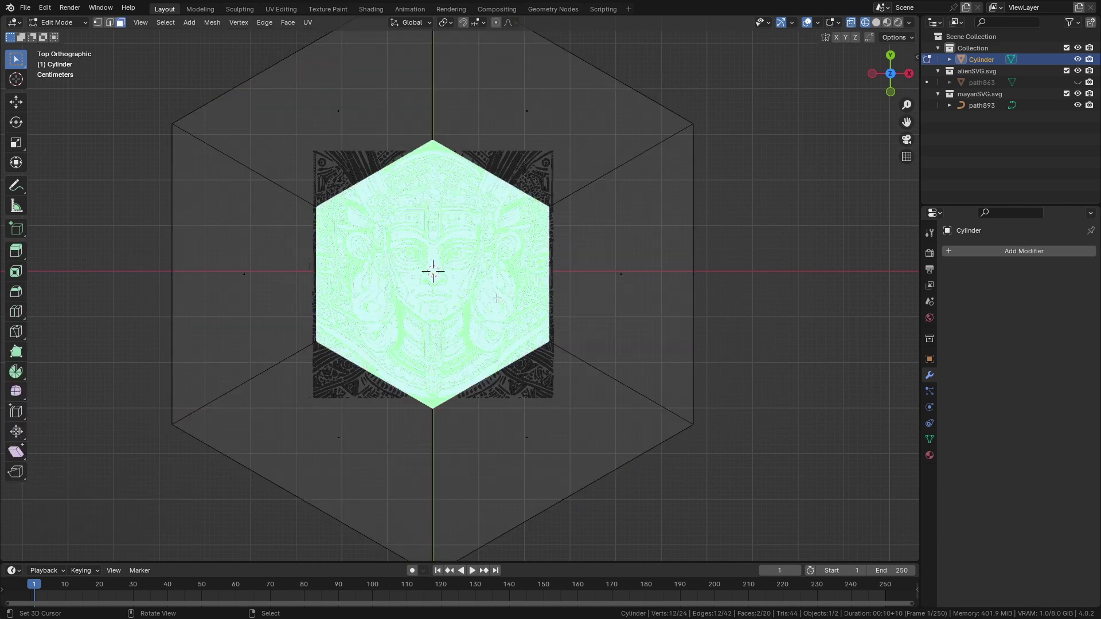
key("x")
left_click(497, 298)
middle_click_drag(480, 312, 490, 280)
key("z")
left_click(555, 256)
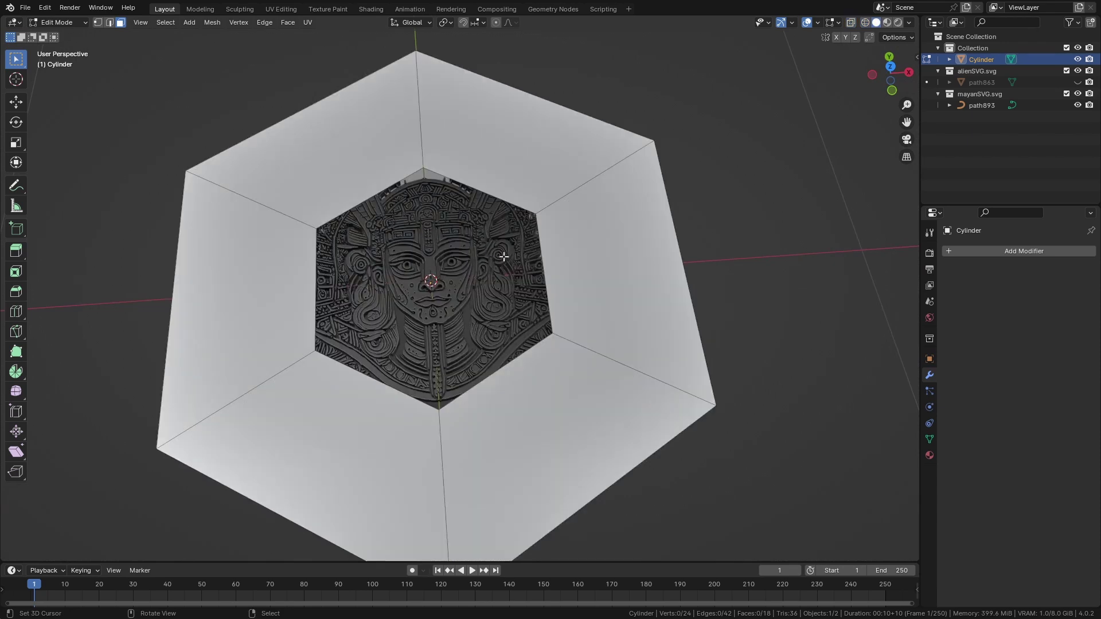
Fill the missing inner wall faces between the opening's edges, then return to Object Mode.
key("2")
left_click(483, 191)
left_click(485, 190, "shift")
key("f")
left_click(532, 223)
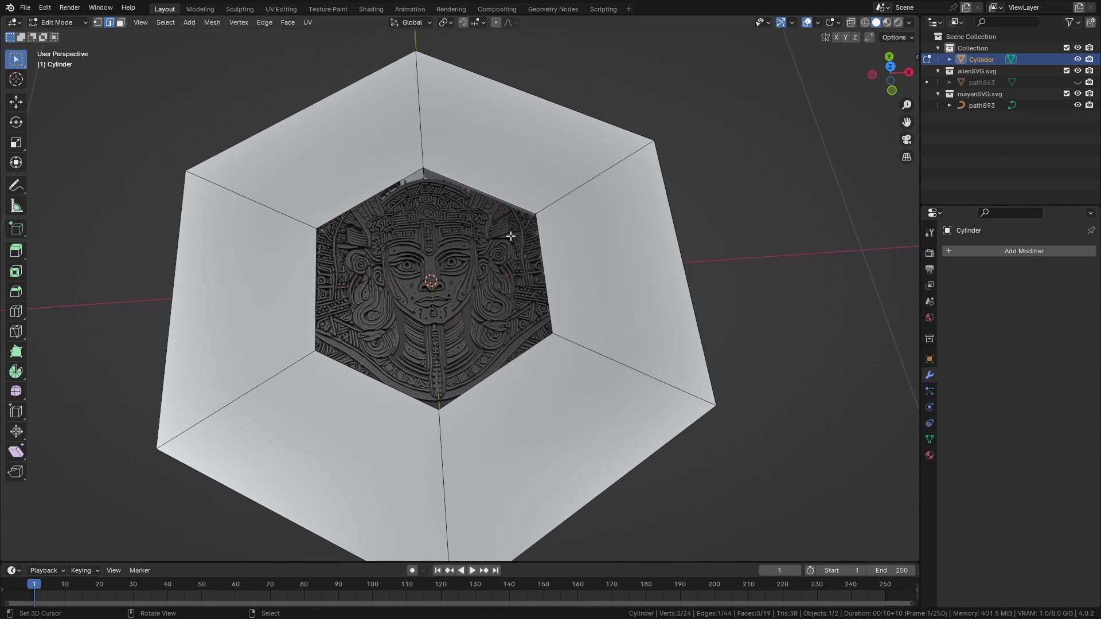
left_click(532, 223, "shift")
left_click(534, 222)
middle_click_drag(530, 239, 550, 270)
scroll(587, 200, "up", 8)
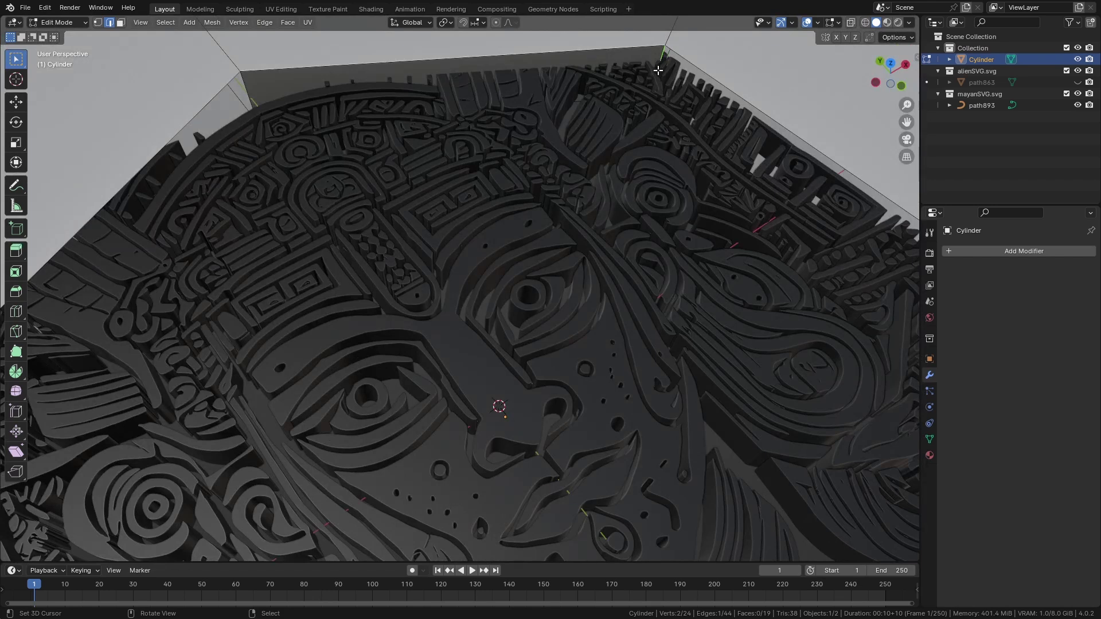
key("f")
scroll(573, 240, "down", 8)
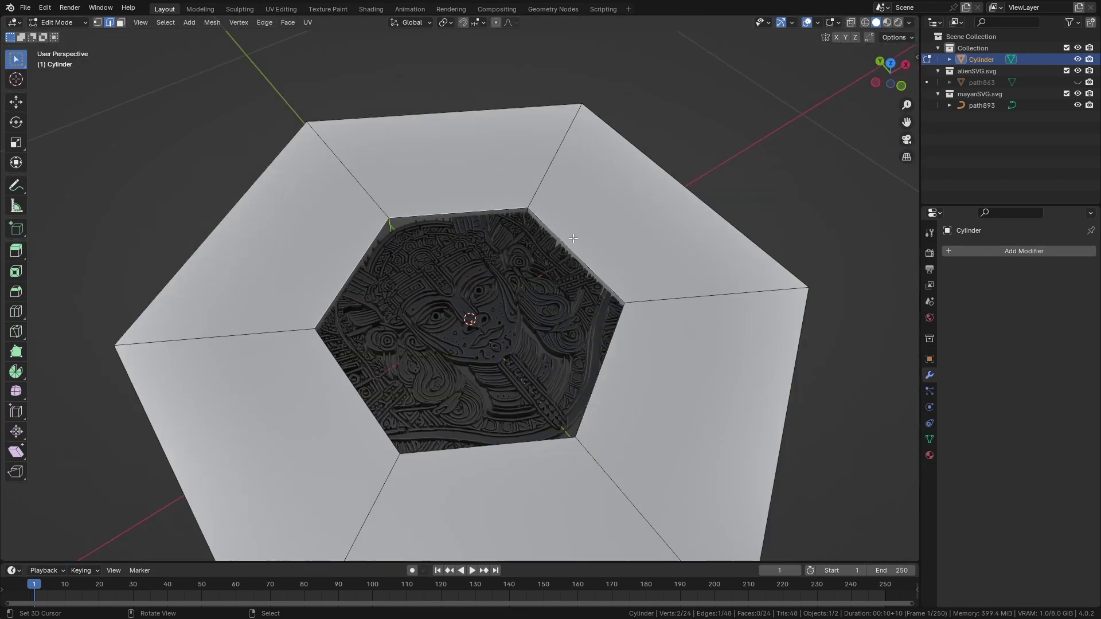
key("Tab")
middle_click_drag(559, 245, 511, 282)
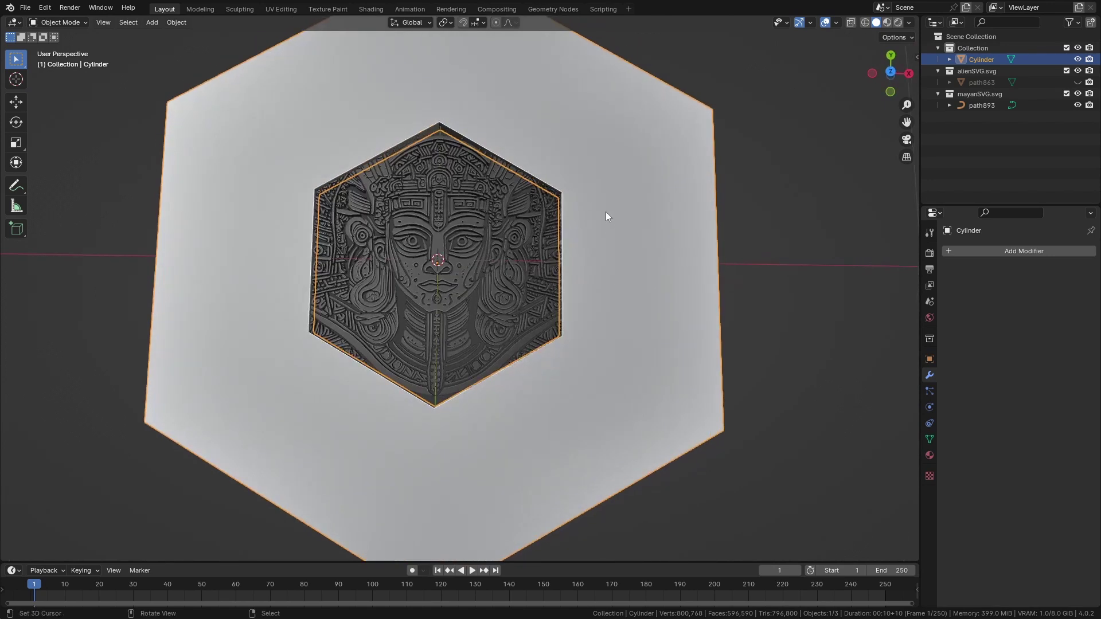
Convert the Mayan curve path893 to a mesh, then select Cylinder with path893 active.
left_click(488, 231, "shift")
left_click(983, 105)
right_click(514, 202)
mouse_move(515, 202)
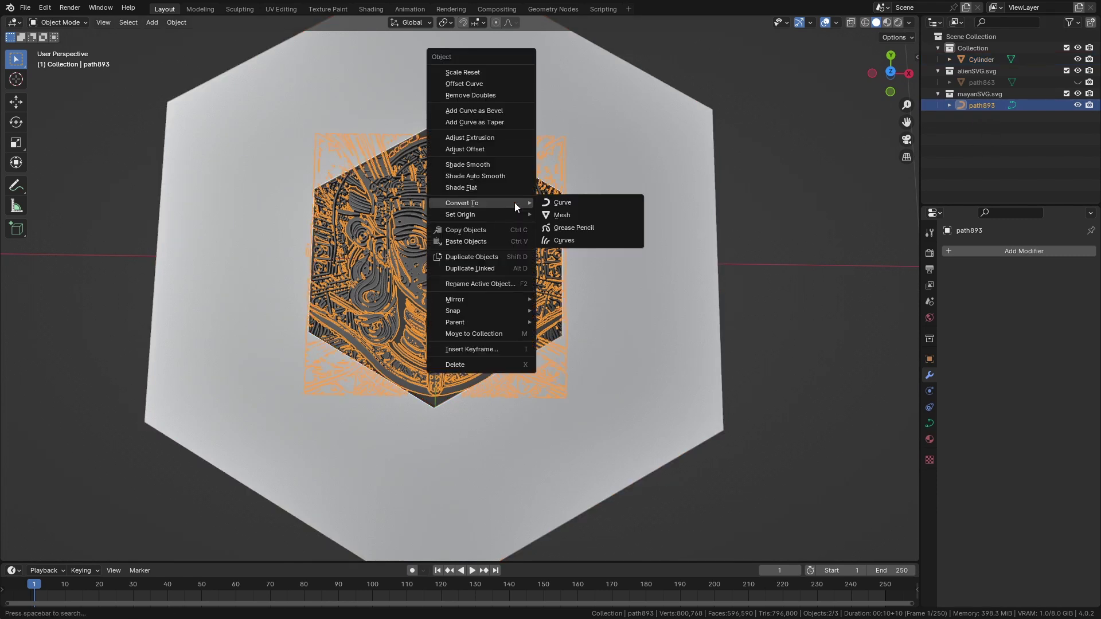
left_click(580, 220)
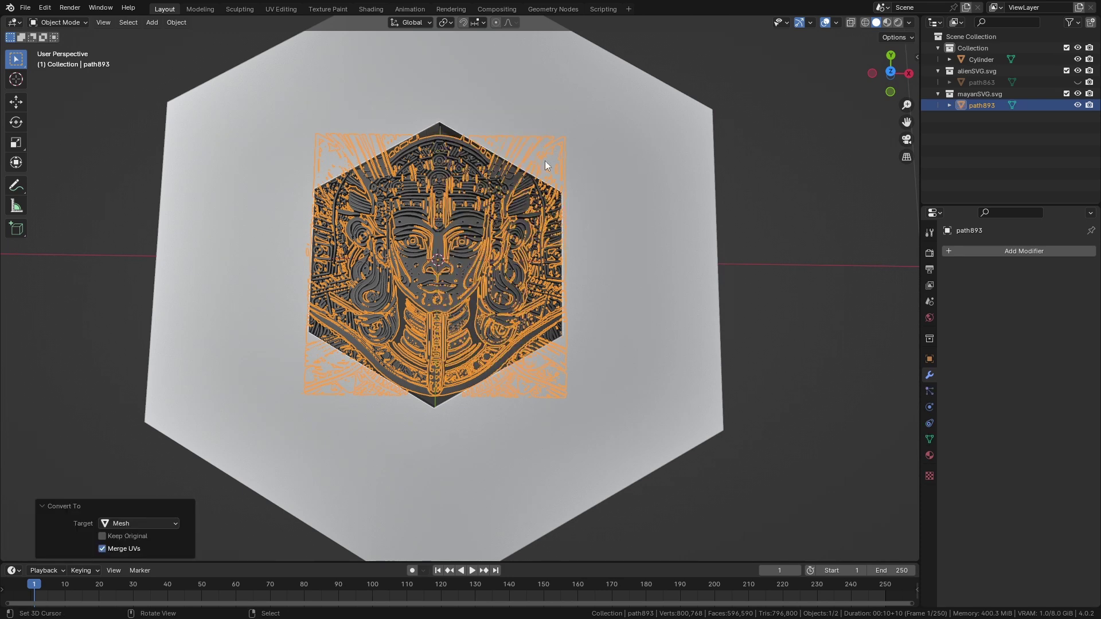
left_click(651, 202)
left_click(519, 232, "shift")
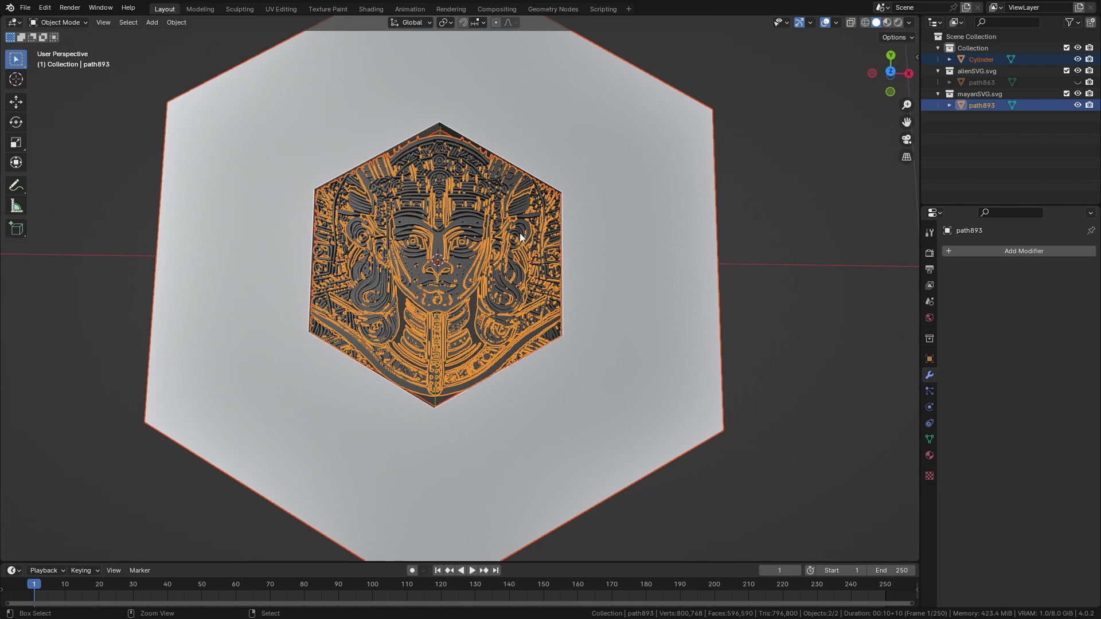
Apply a BoolTool Difference of the Cylinder on path893, then delete the Cylinder plate.
key("ctrl+shift+KP_Subtract")
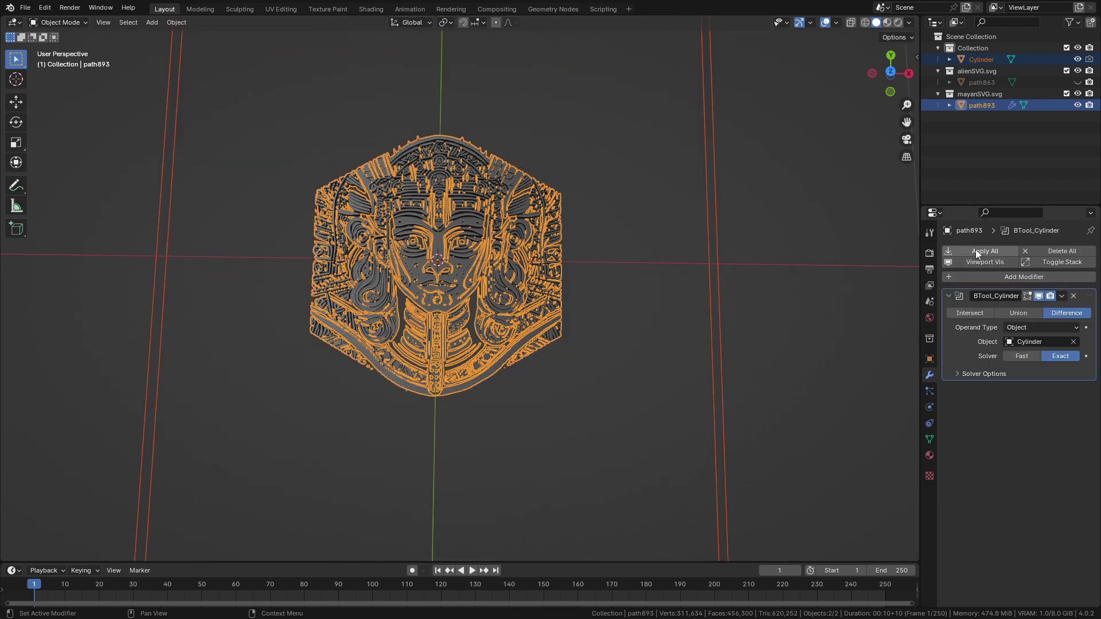
left_click(716, 263)
key("x")
left_click(717, 262)
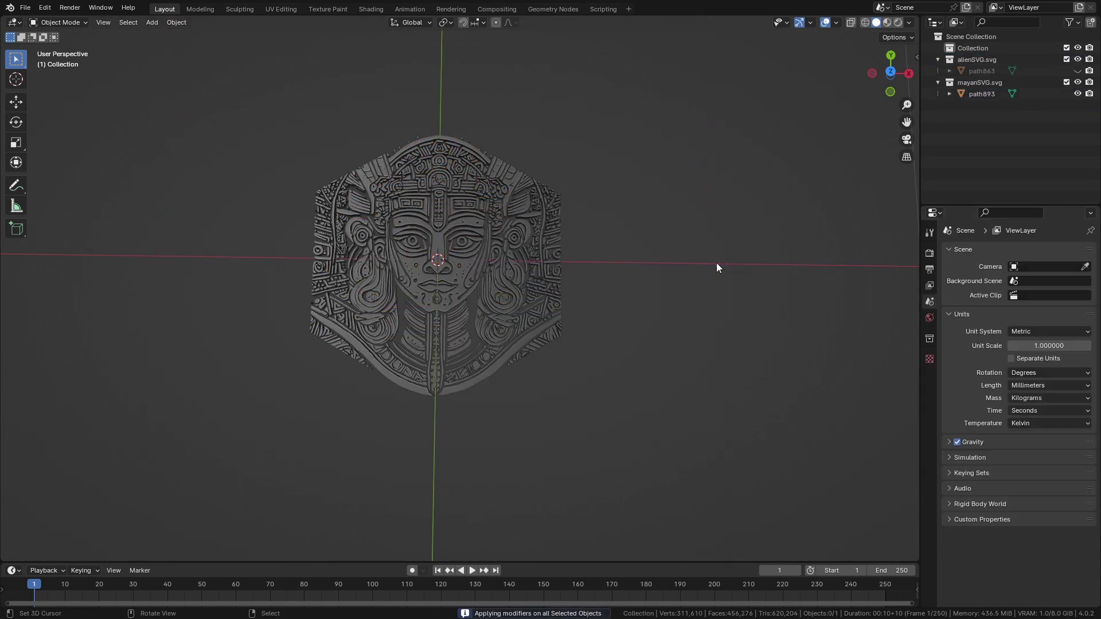
middle_click_drag(507, 267, 553, 245)
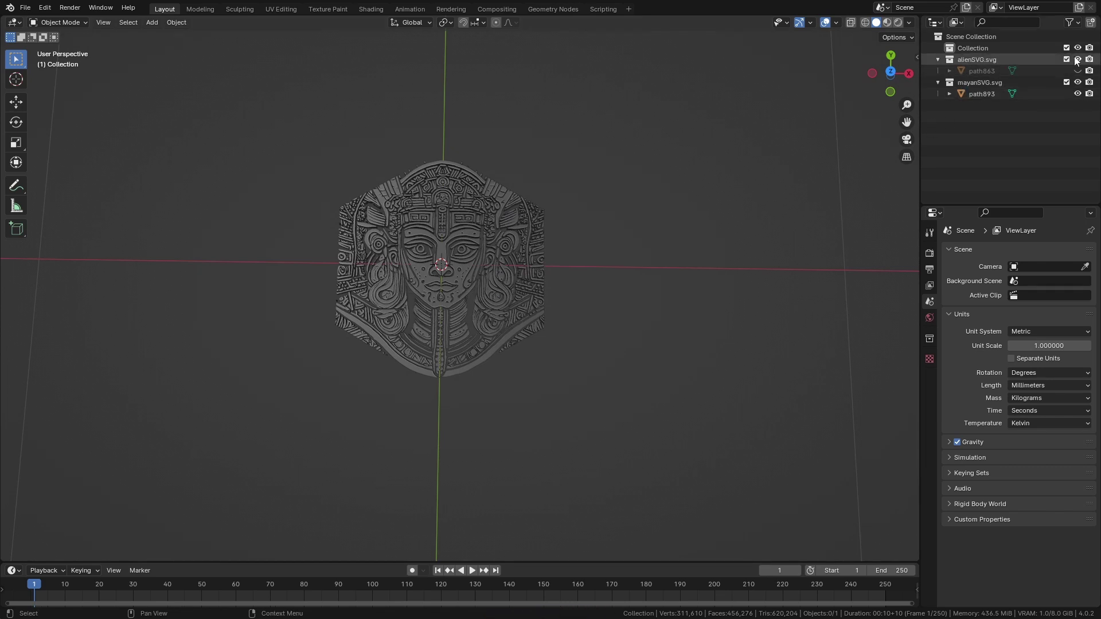
Add a six-sided cylinder mesh at the origin.
key("shift+a")
mouse_move(522, 264)
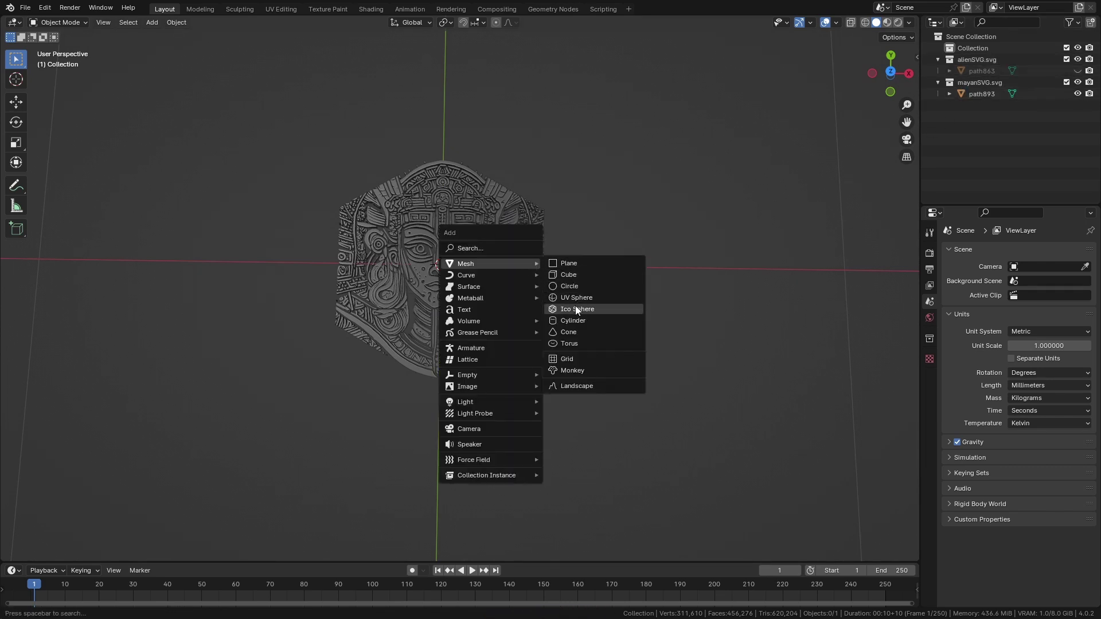
left_click(574, 321)
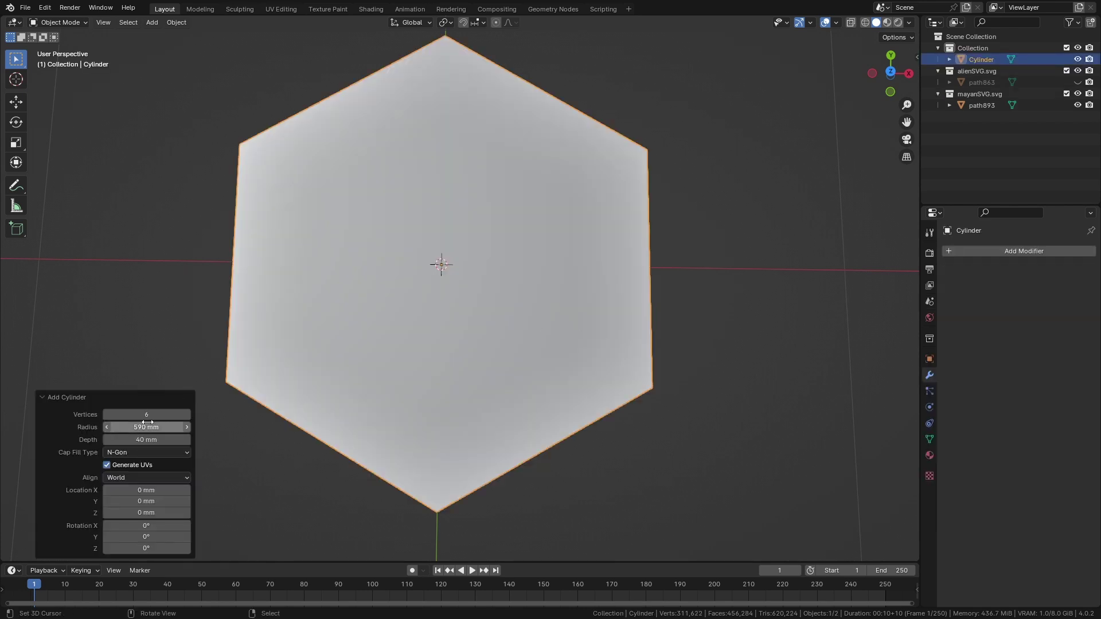
middle_click_drag(380, 381, 366, 283)
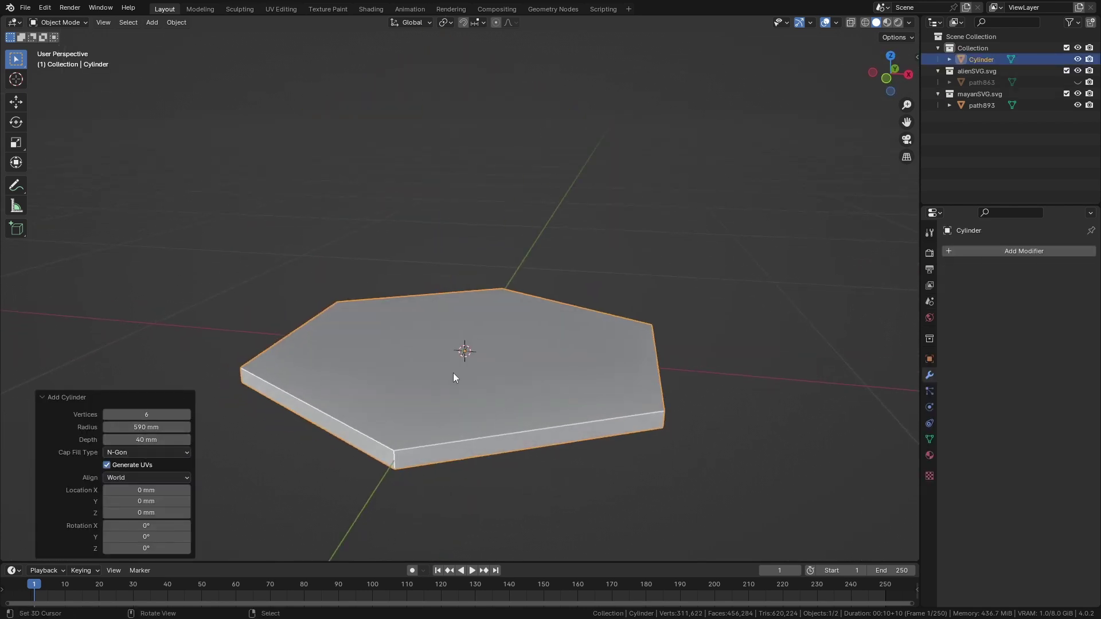
middle_click_drag(461, 377, 410, 352)
scroll(526, 325, "up", 2)
key("KP_7")
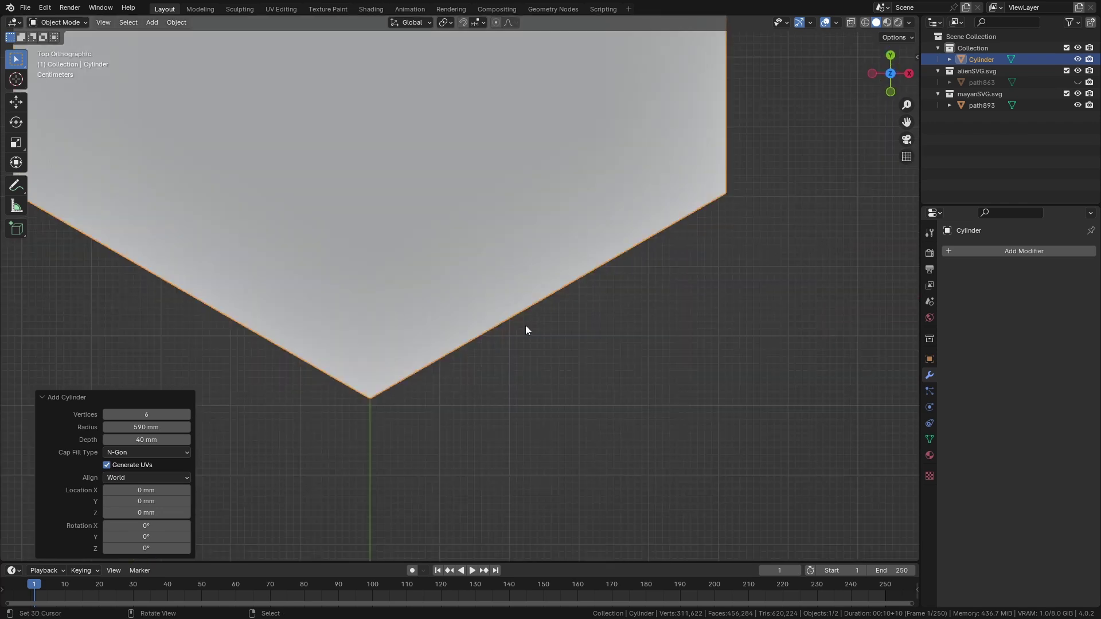
middle_click_drag(263, 367, 342, 284)
Set the new cylinder's depth to 2.3 mm and radius to 15 mm.
left_click(154, 439)
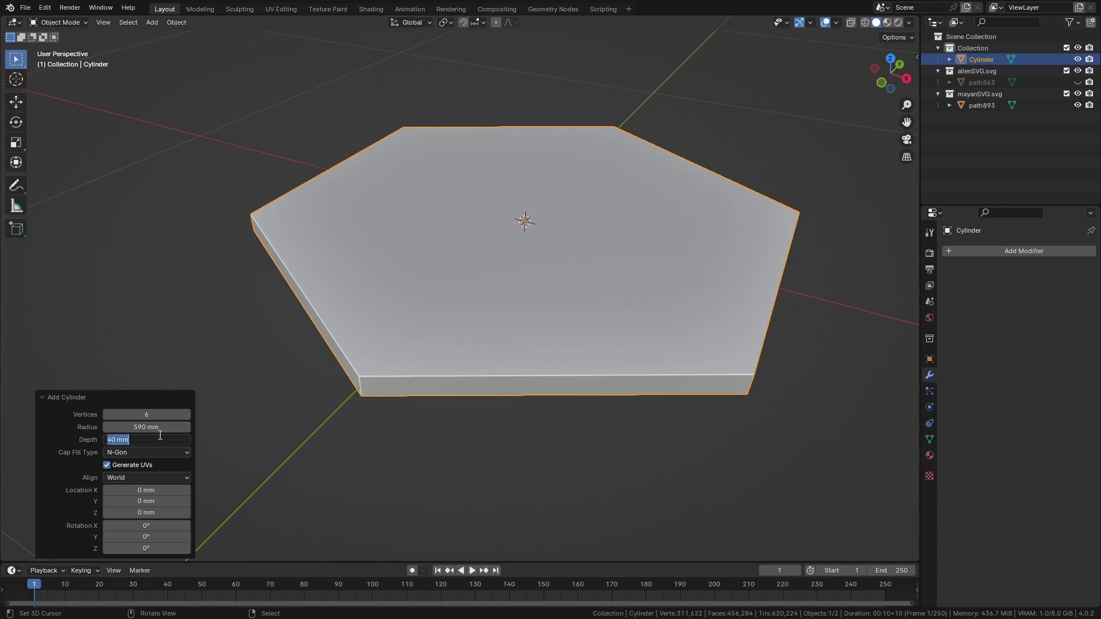
type("2.3")
key("Return")
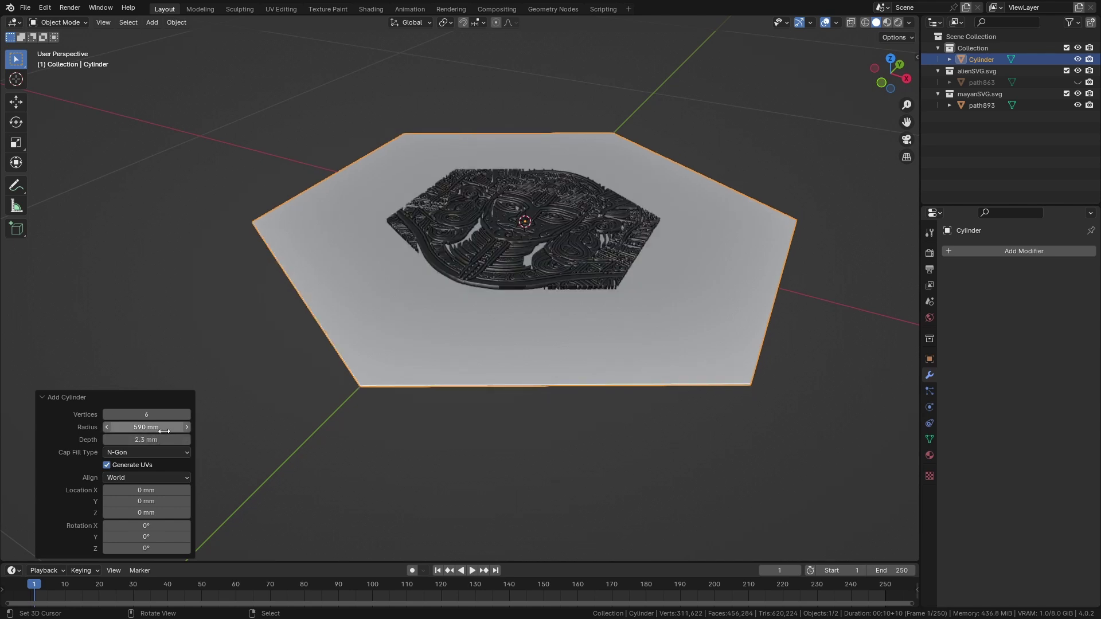
left_click(177, 428)
type("15")
key("Return")
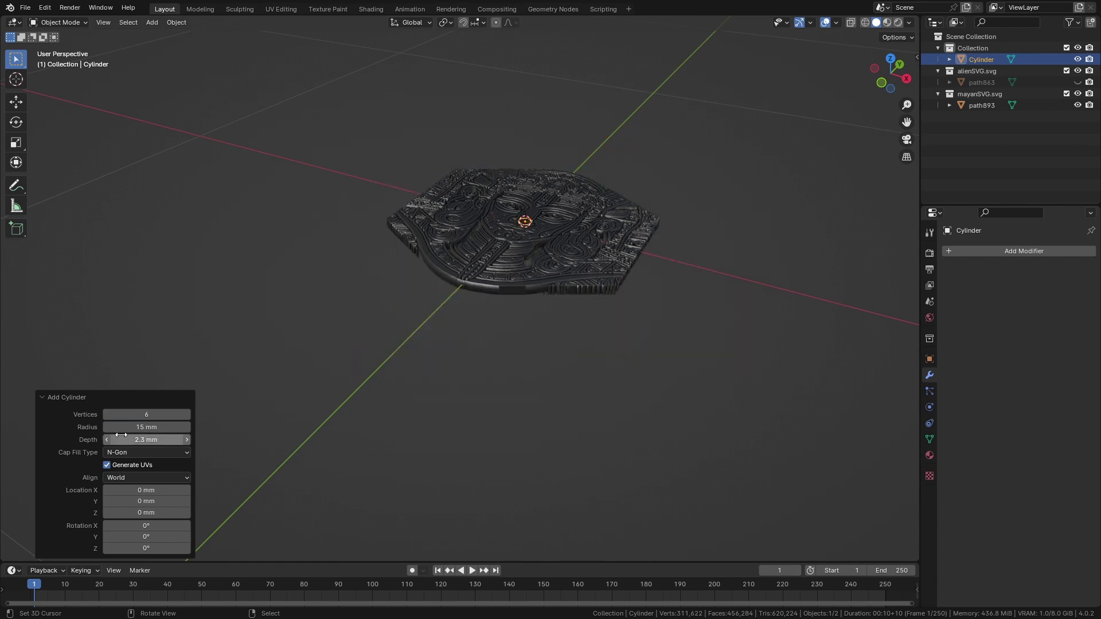
Unhide the alien relief path863 and scale it with path893 to 0.032.
left_click(478, 237)
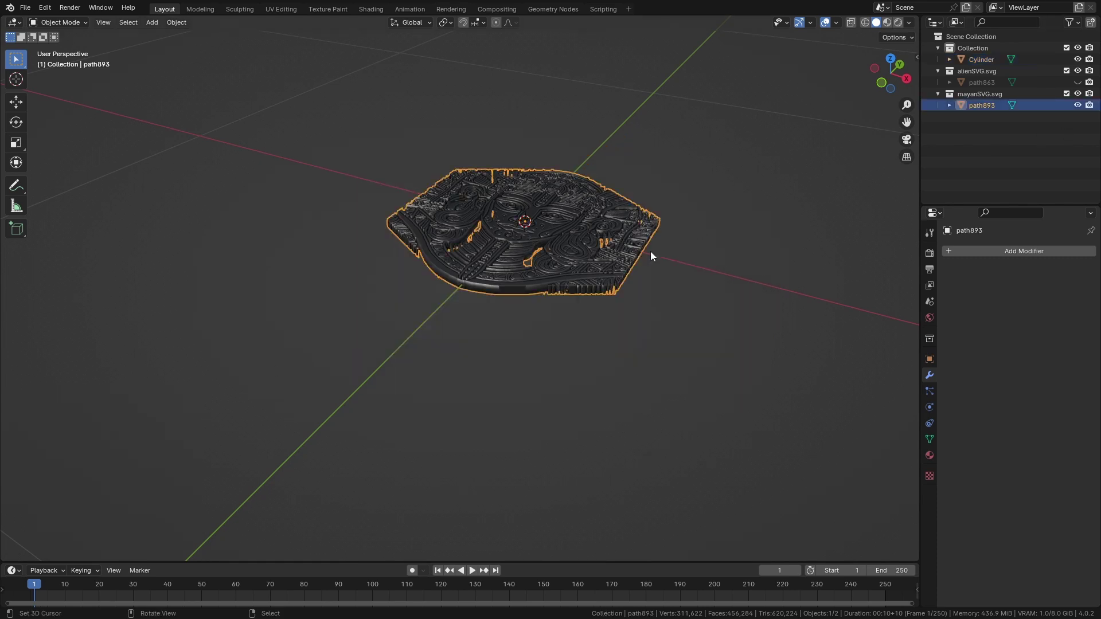
left_click(1077, 82)
left_click(982, 82, "shift")
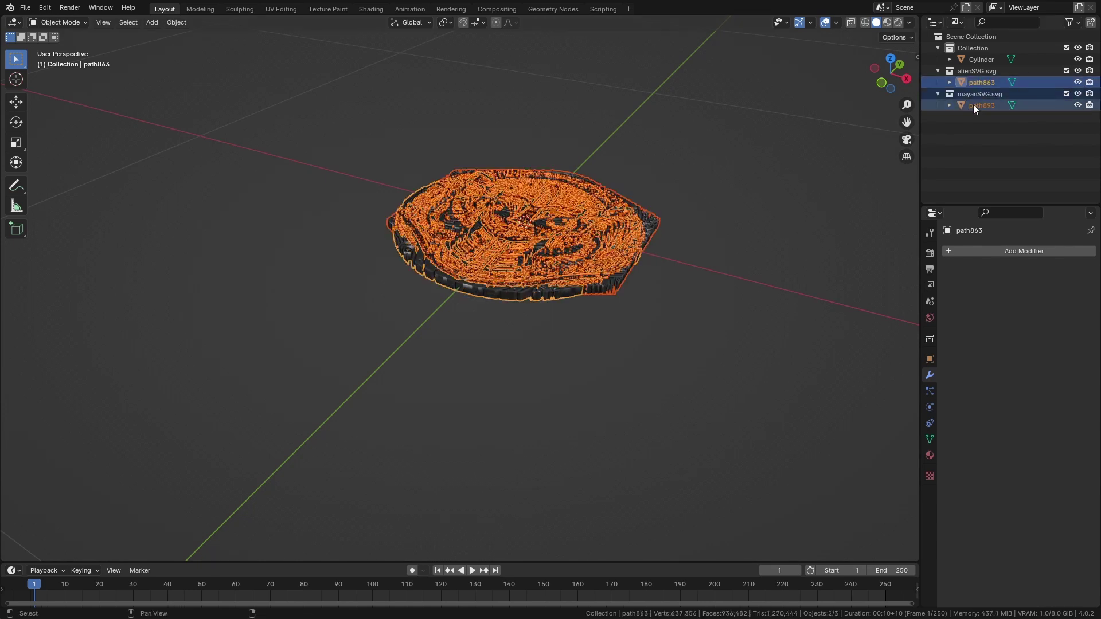
key("s")
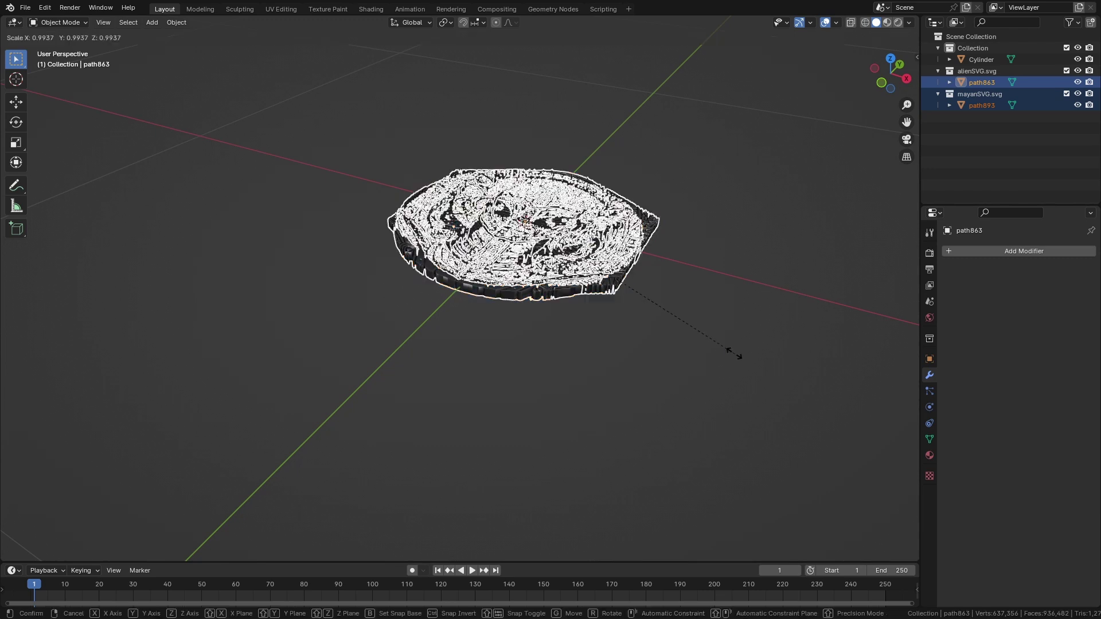
left_click(522, 227)
key("KP_Decimal")
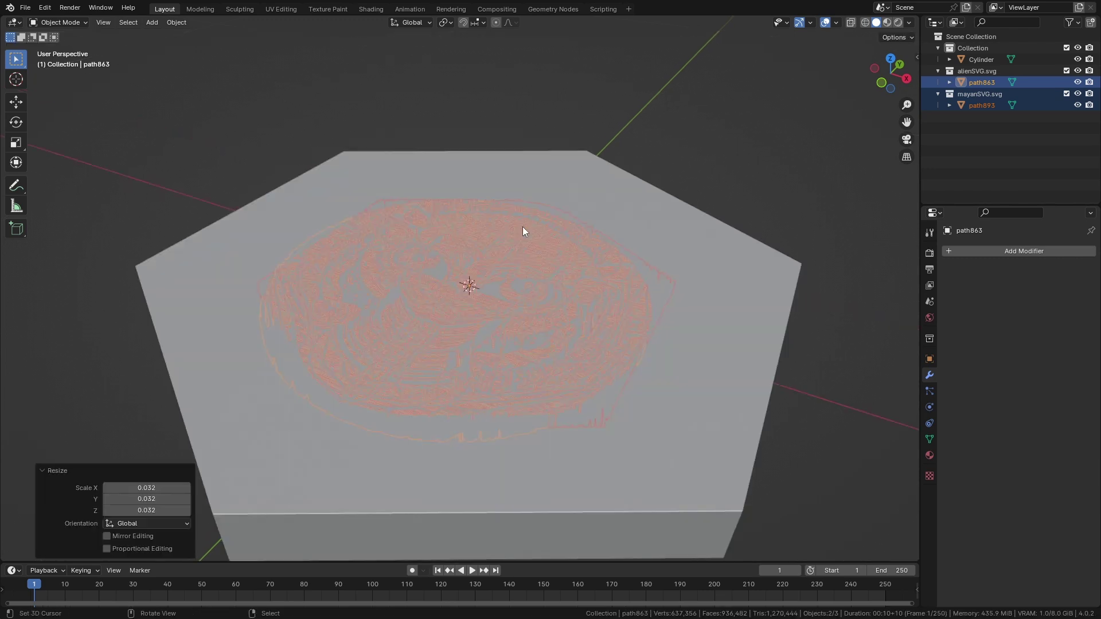
Set the viewport clip start to 1 mm.
key("n")
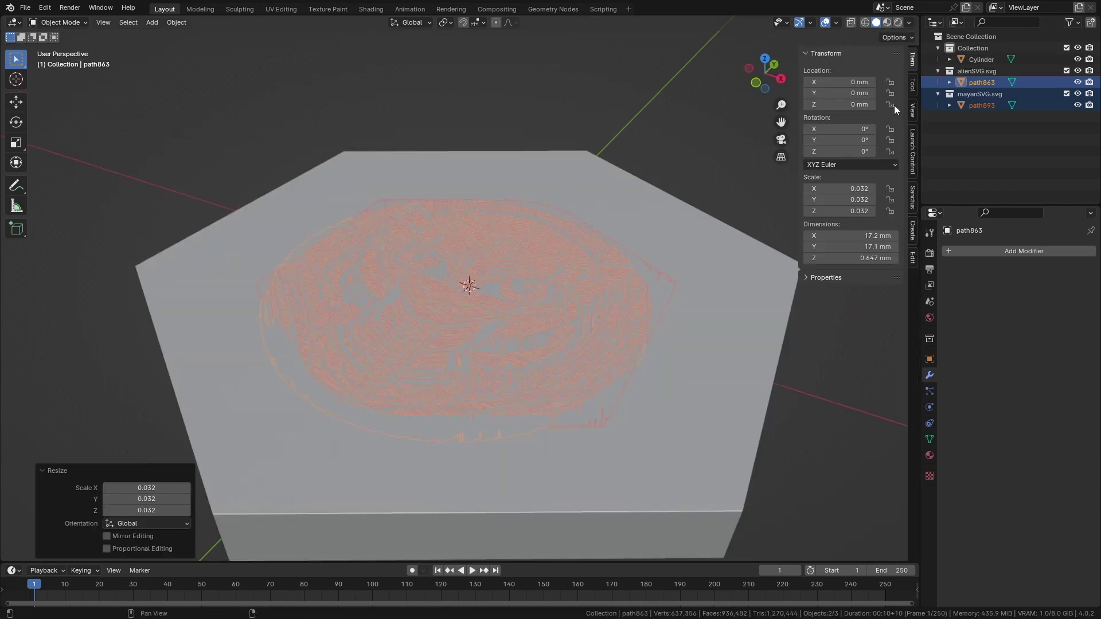
left_click(913, 112)
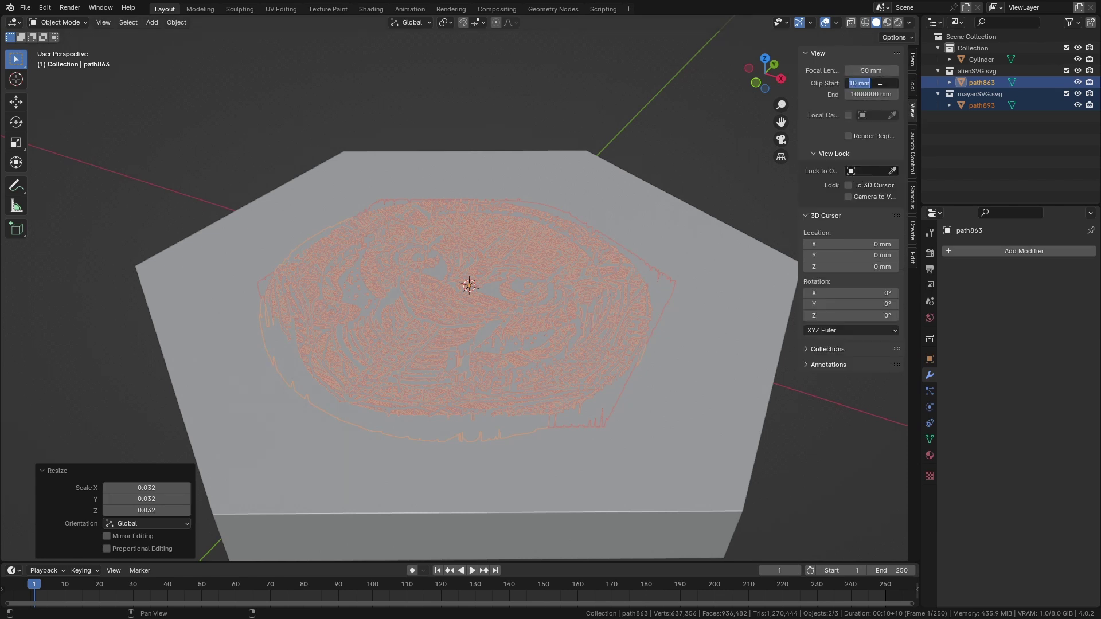
key("Return")
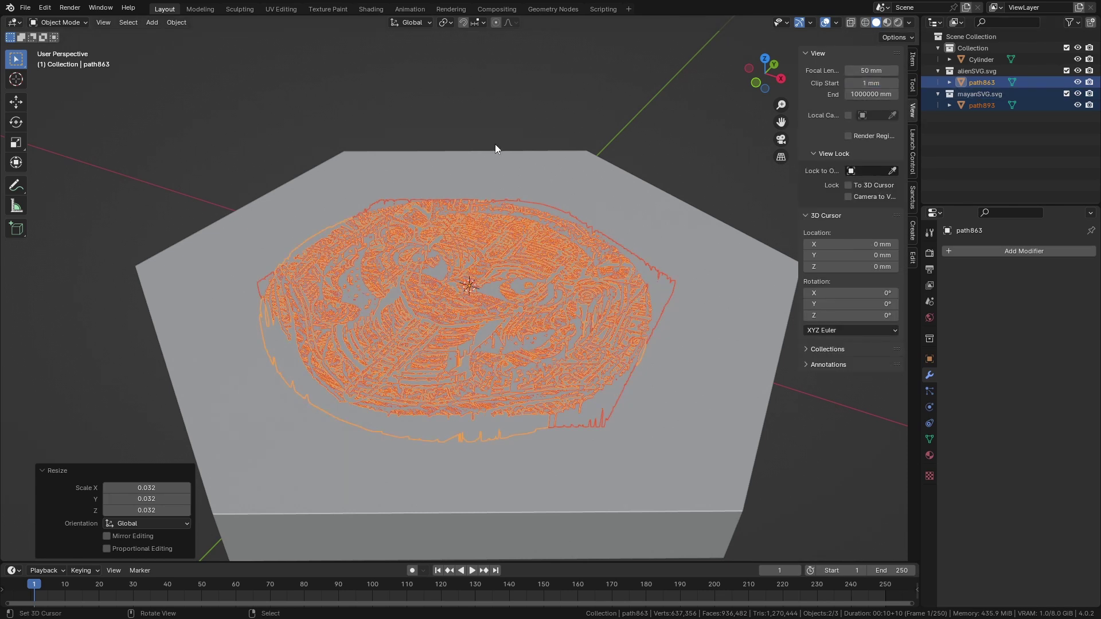
key("n")
In top view, scale both reliefs up to fit inside the hexagon.
middle_click_drag(528, 157, 516, 421)
key("KP_5")
key("KP_7")
key("Home")
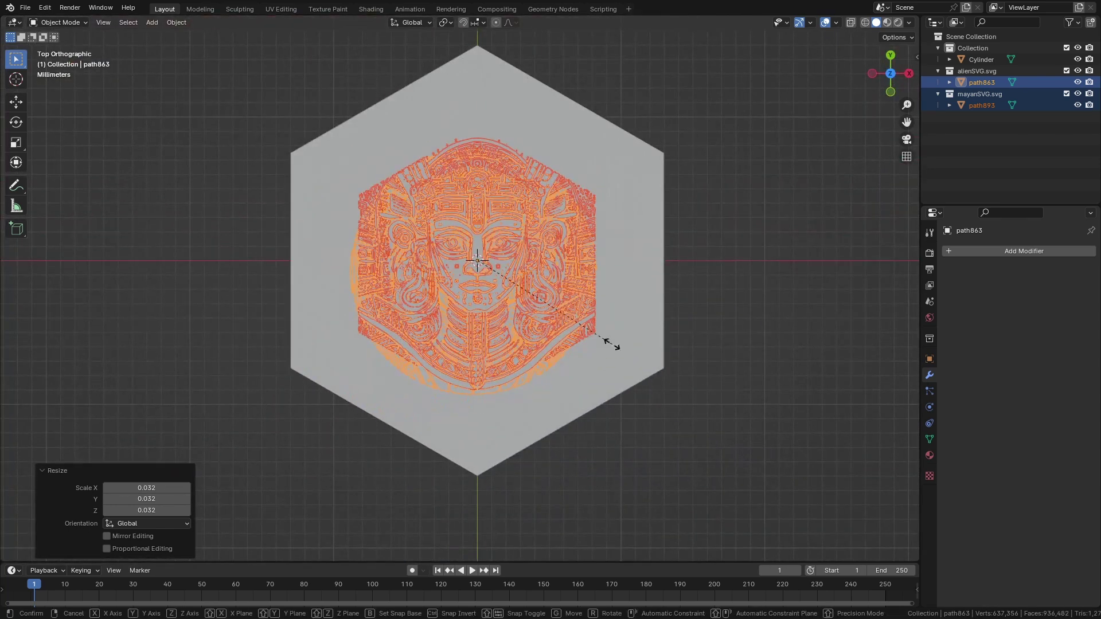
key("s")
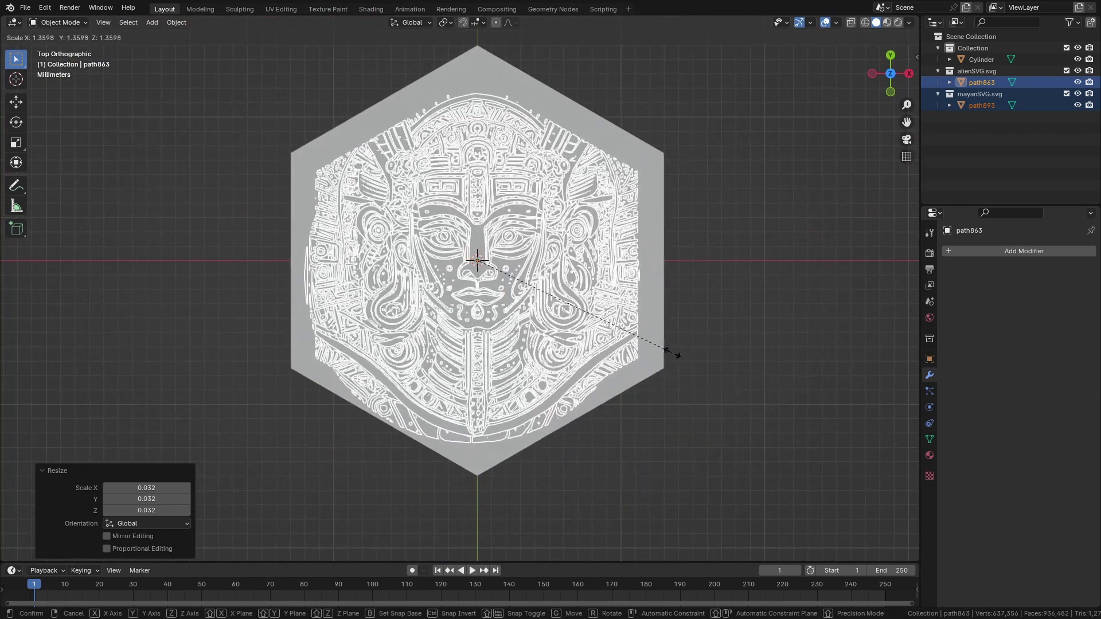
left_click(679, 348)
Isolate the Cylinder in local view and select its top and bottom faces in Edit Mode.
left_click(658, 339)
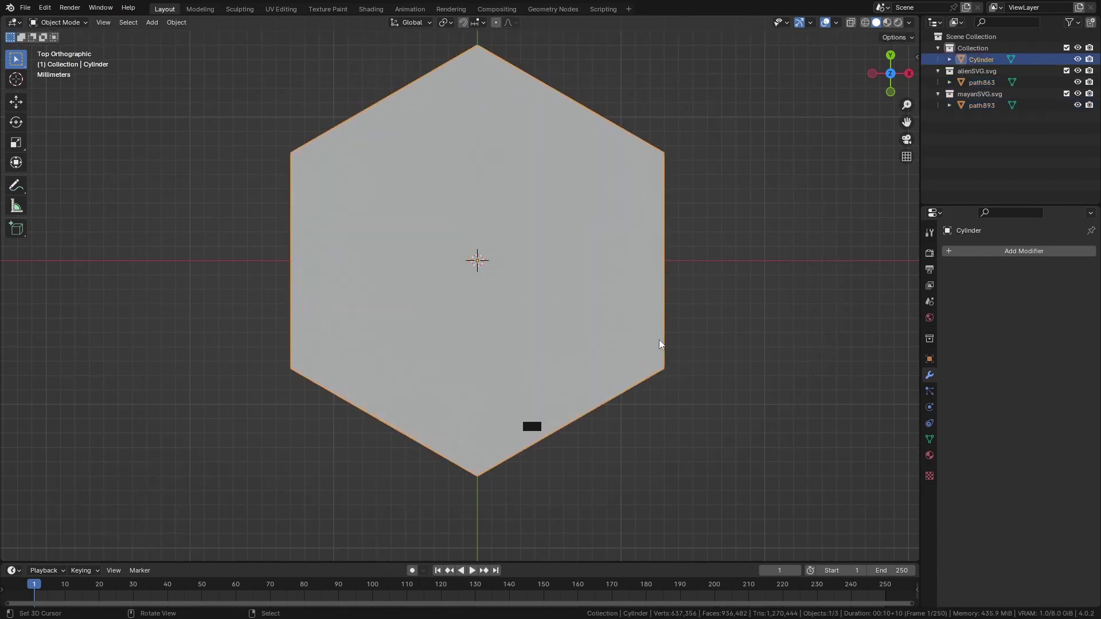
key("KP_Divide")
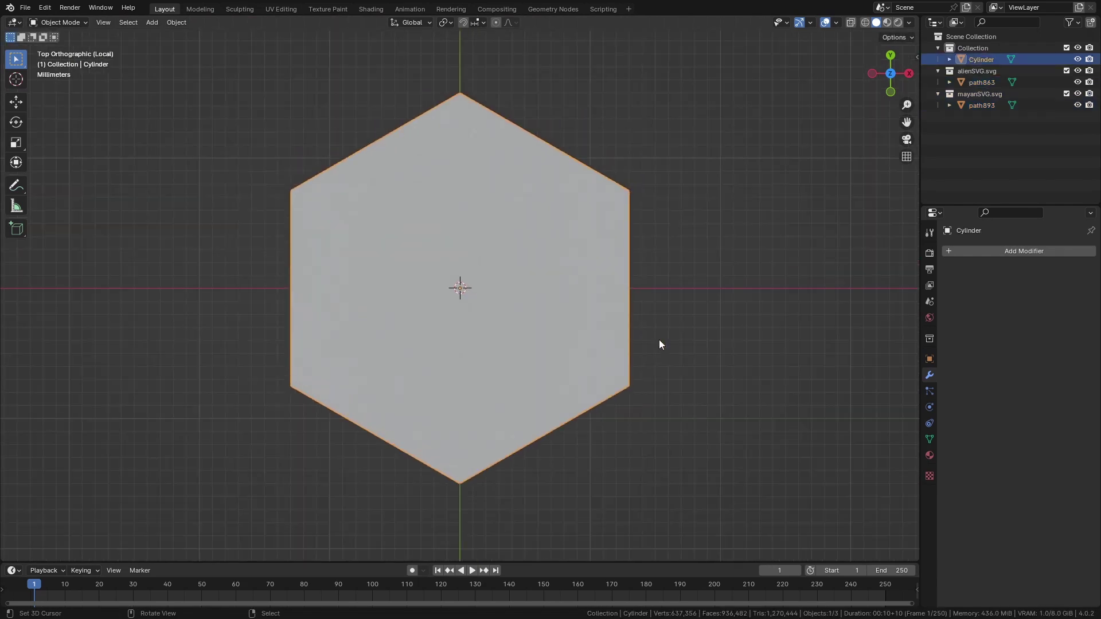
middle_click_drag(663, 365, 659, 323)
key("Tab")
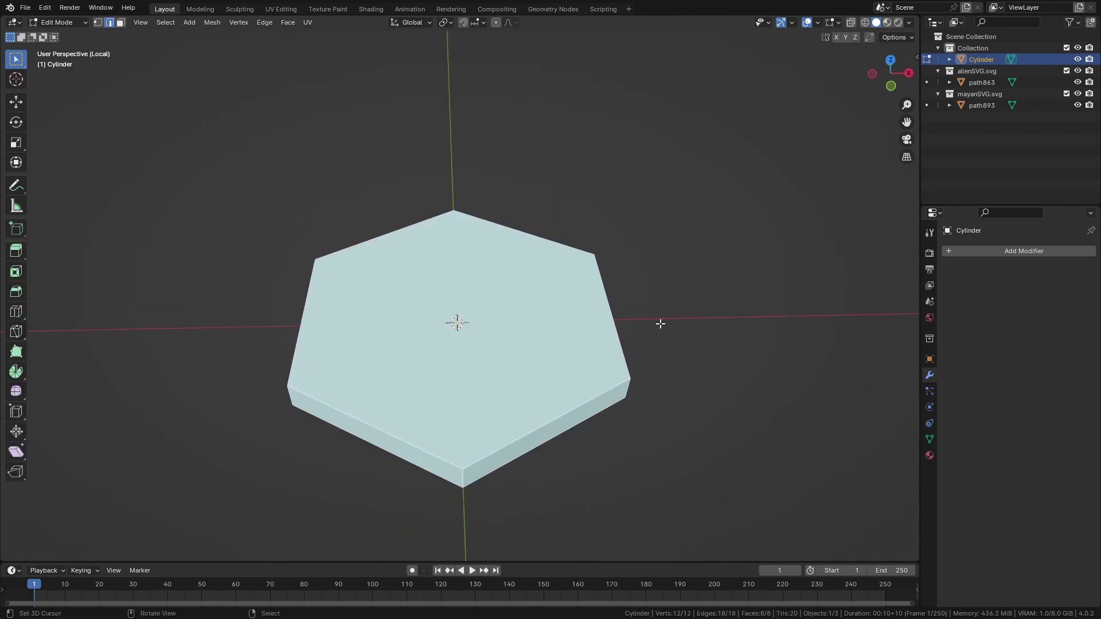
key("3")
left_click(559, 366)
middle_click_drag(561, 366, 529, 198)
left_click(483, 240, "shift")
key("KP_7")
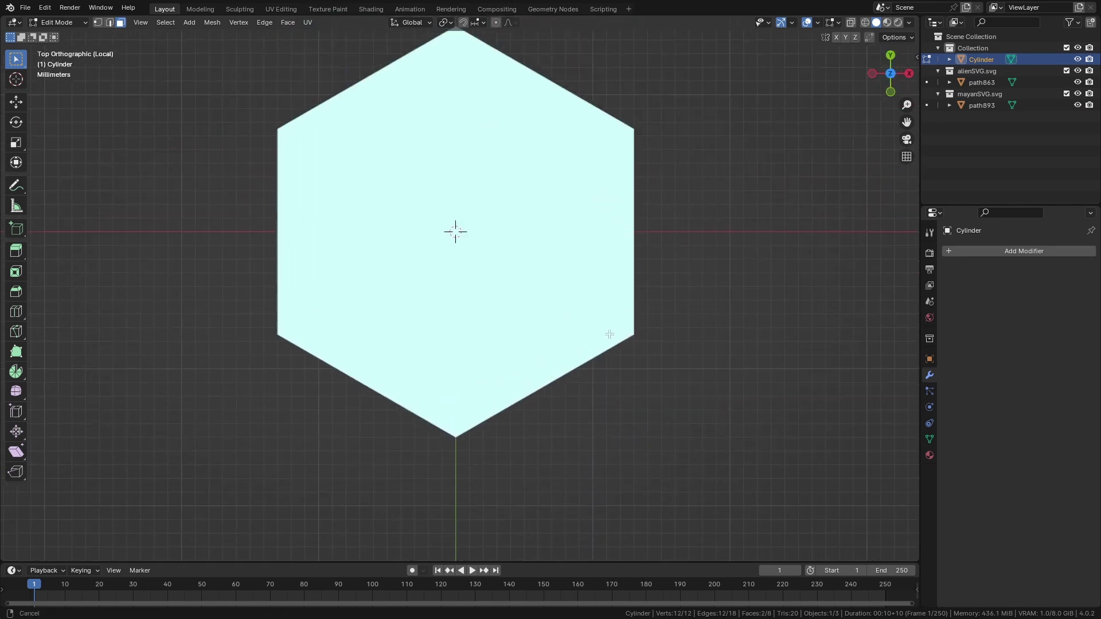
Inset the top and bottom faces by about 1.089 mm.
key("i")
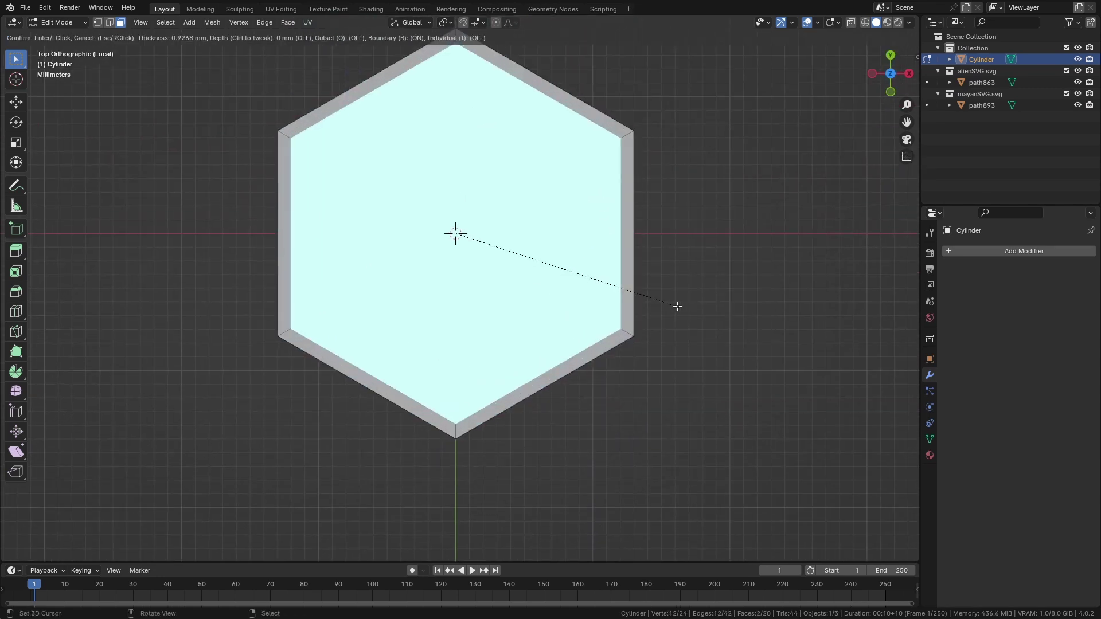
left_click(669, 306)
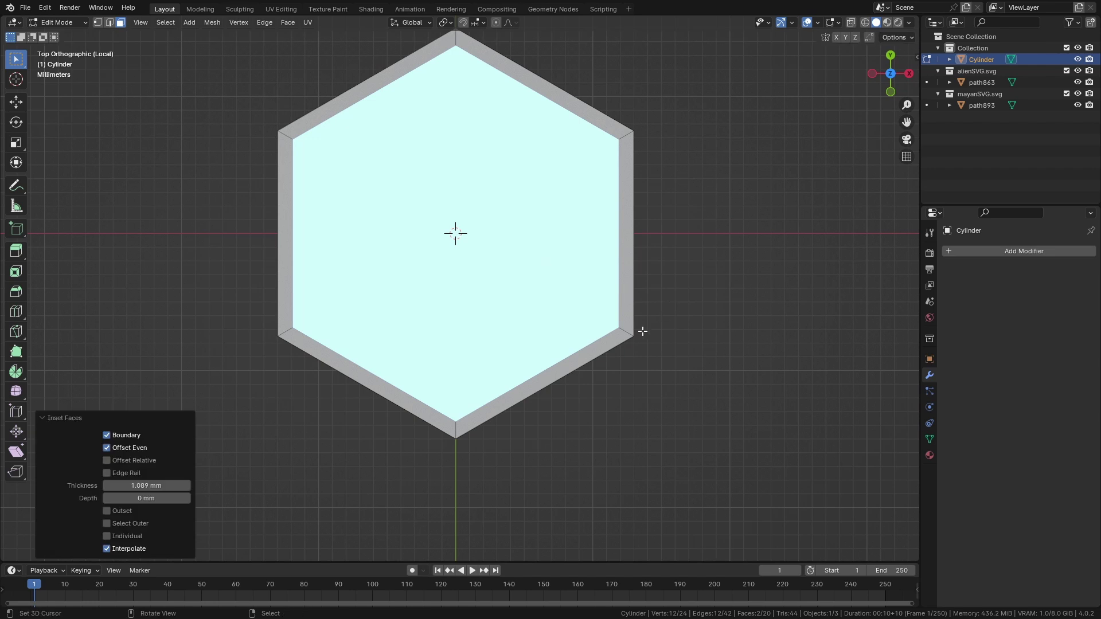
middle_click_drag(640, 331, 602, 342)
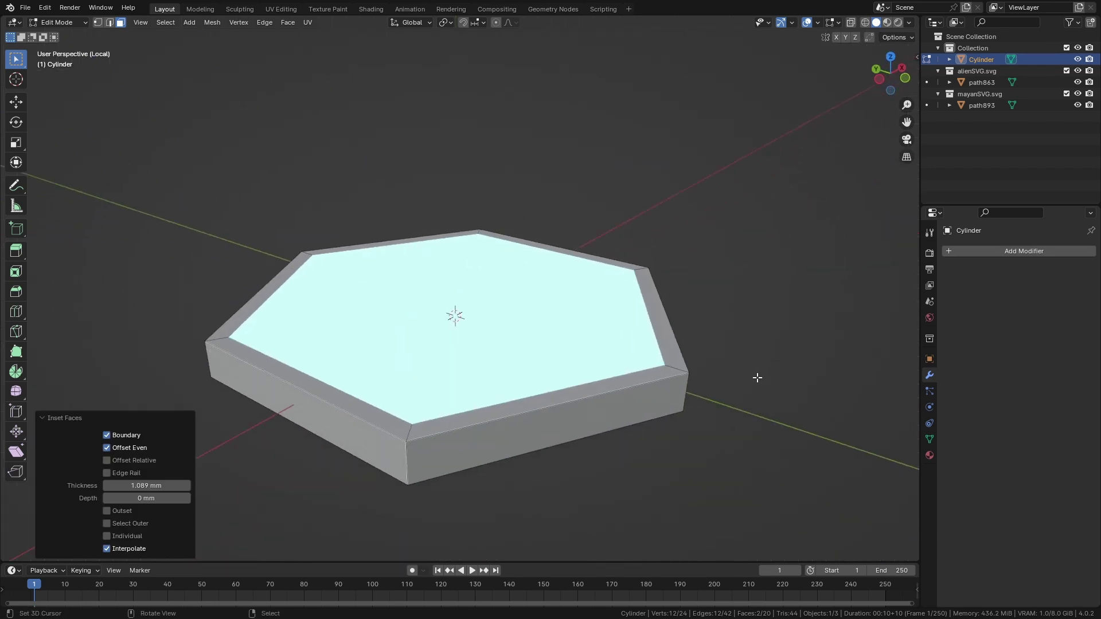
key("i")
key("Escape")
Extrude the inset faces and scale them to 0.431 on Z to recess them.
key("e")
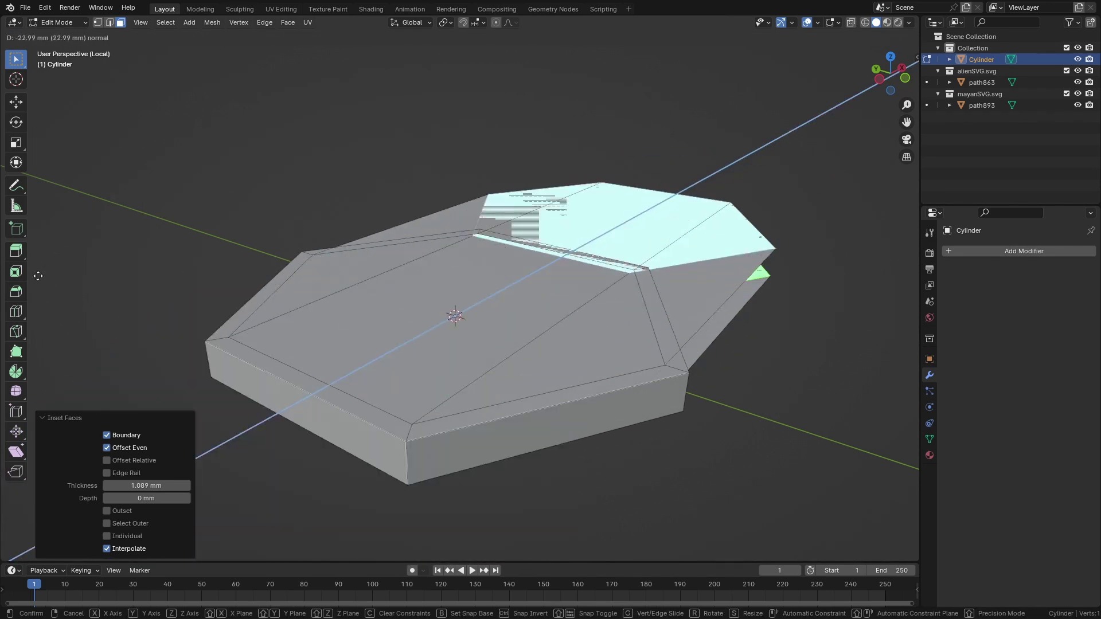
key("s")
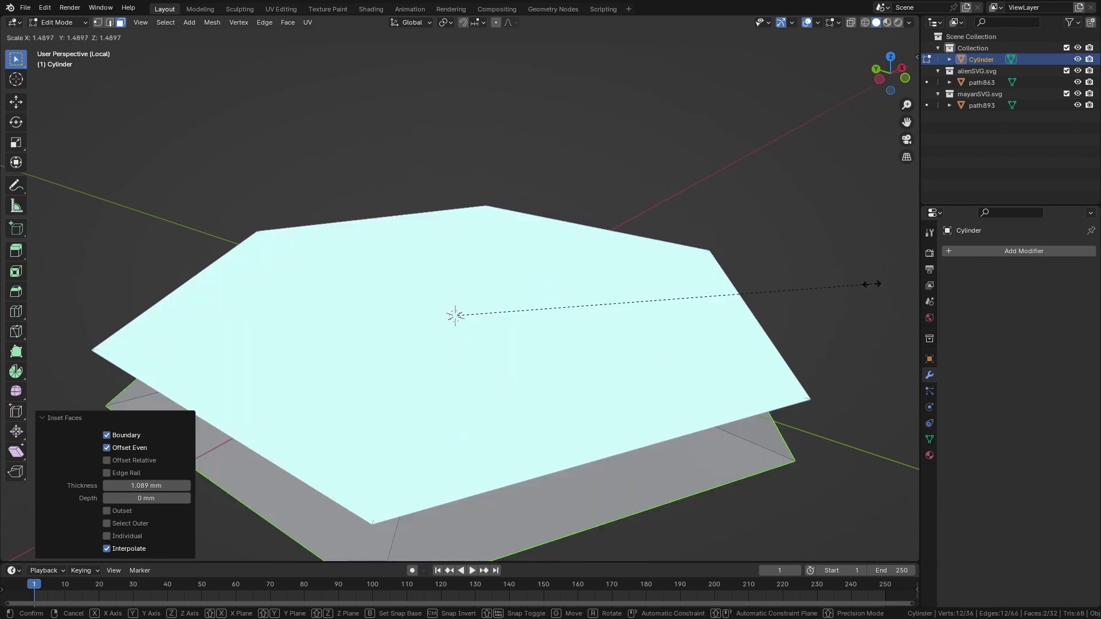
key("z")
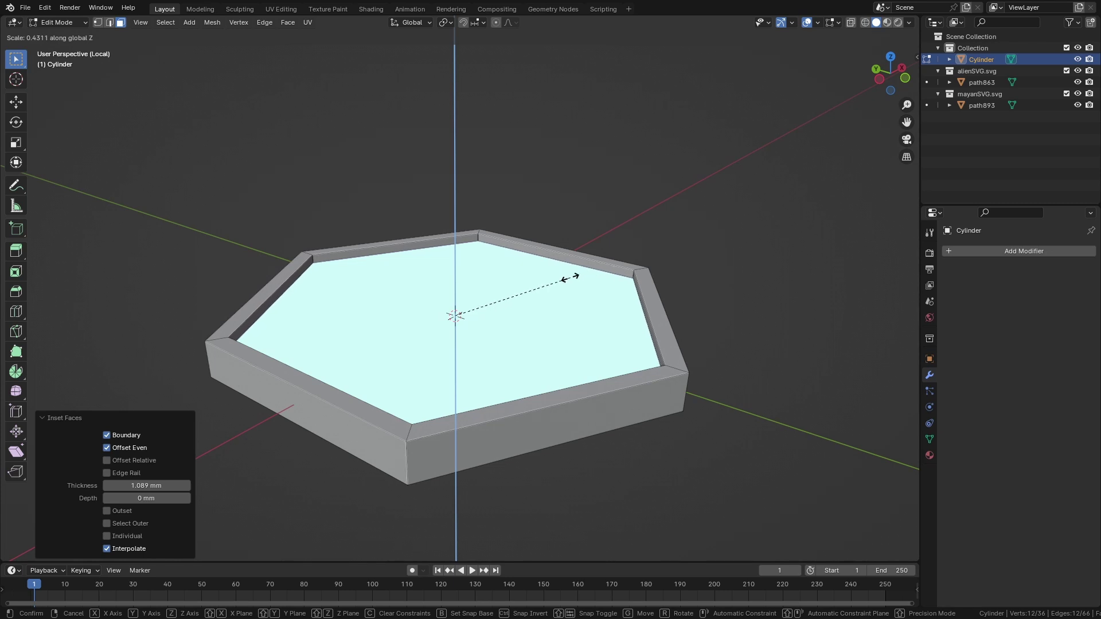
left_click(571, 278)
middle_click_drag(578, 262, 491, 315)
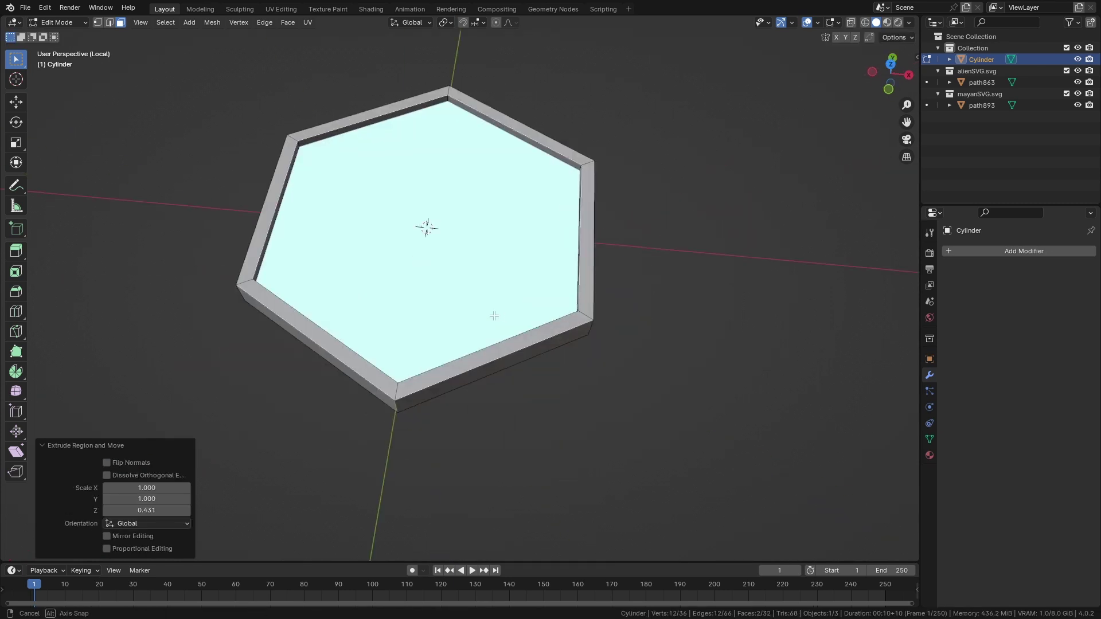
key("Tab")
Add a Bevel modifier to the coin with a 0.03 mm amount.
left_click(967, 254)
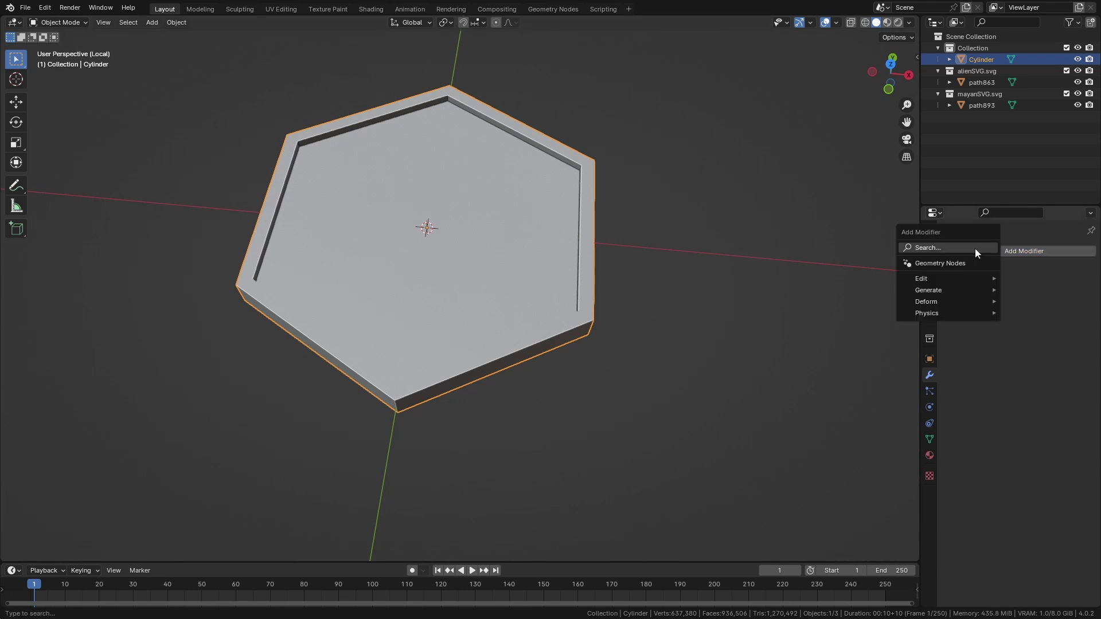
left_click(952, 250)
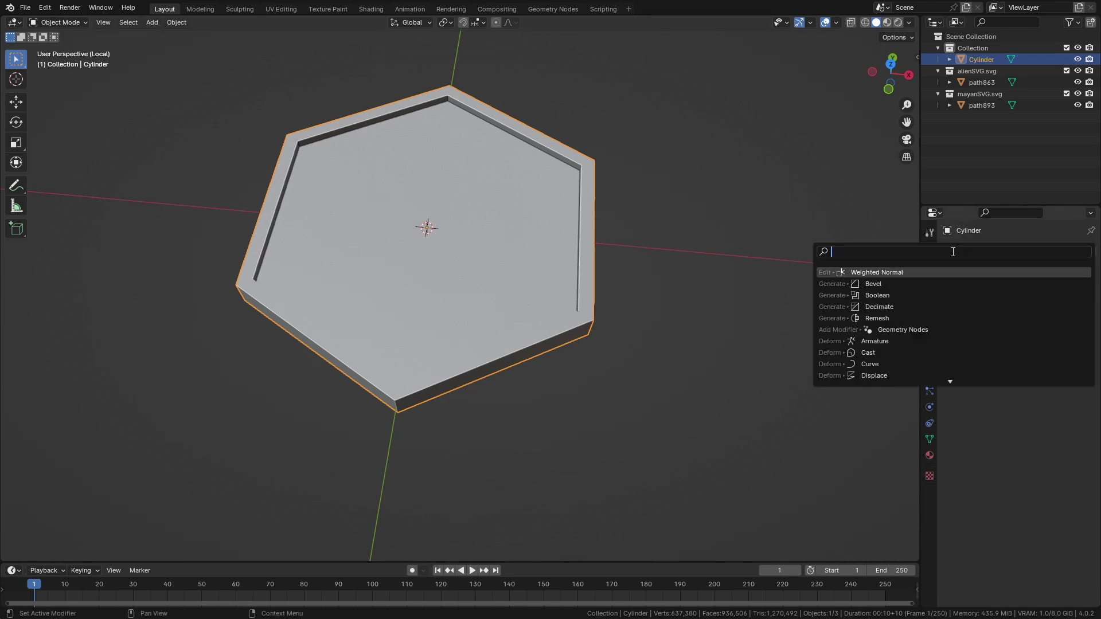
type("be")
key("Return")
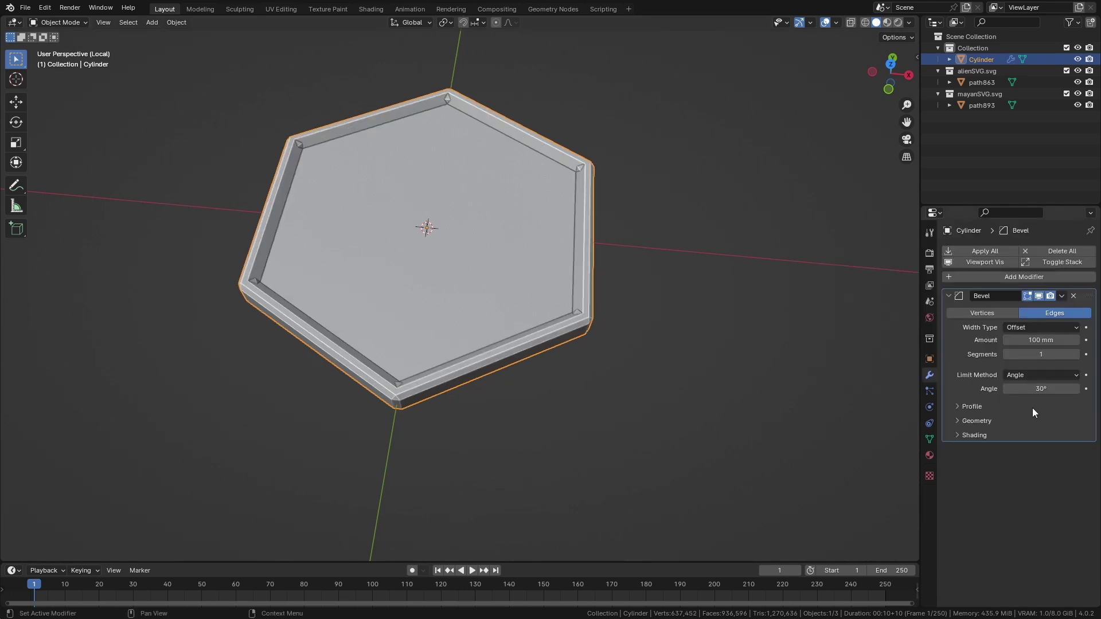
key("Return")
left_click(1049, 341)
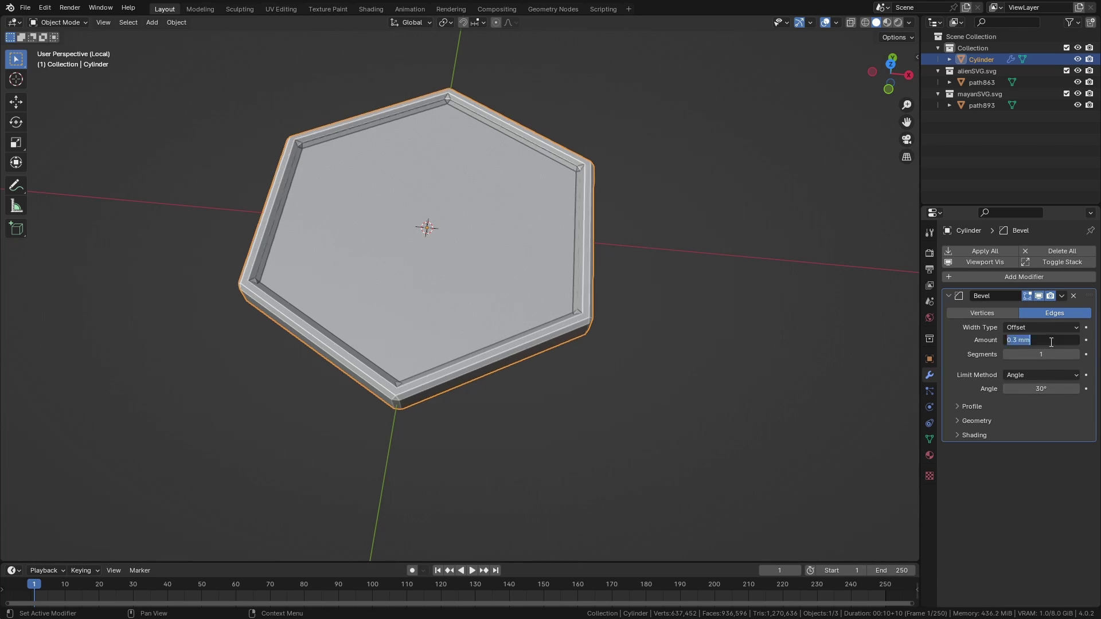
type("0.03")
key("Return")
scroll(591, 345, "up", 10)
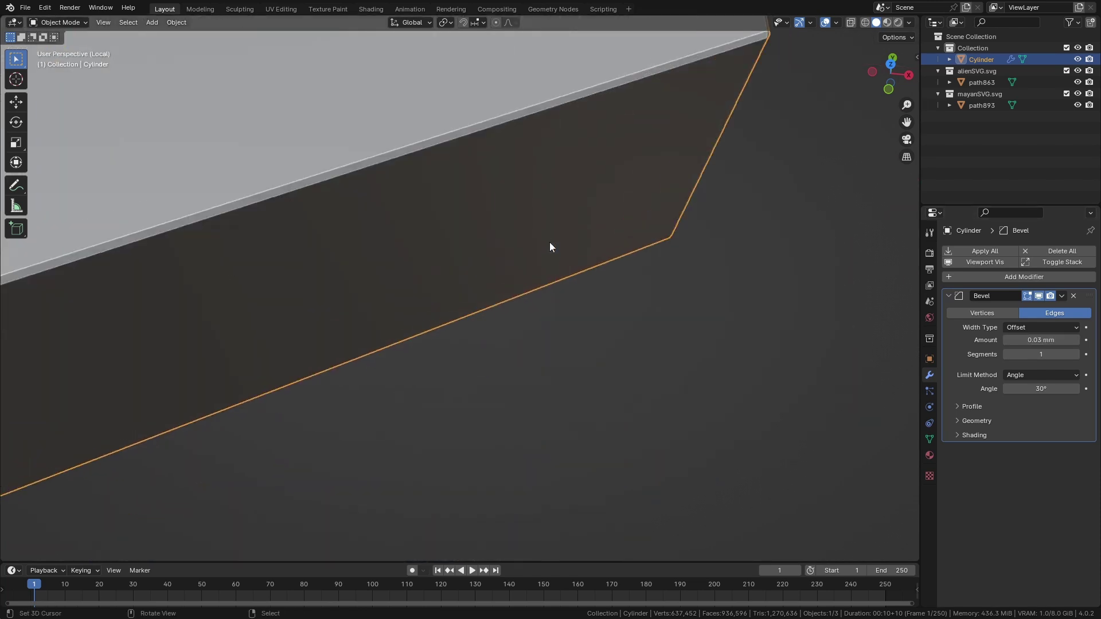
middle_click_drag(498, 136, 696, 185)
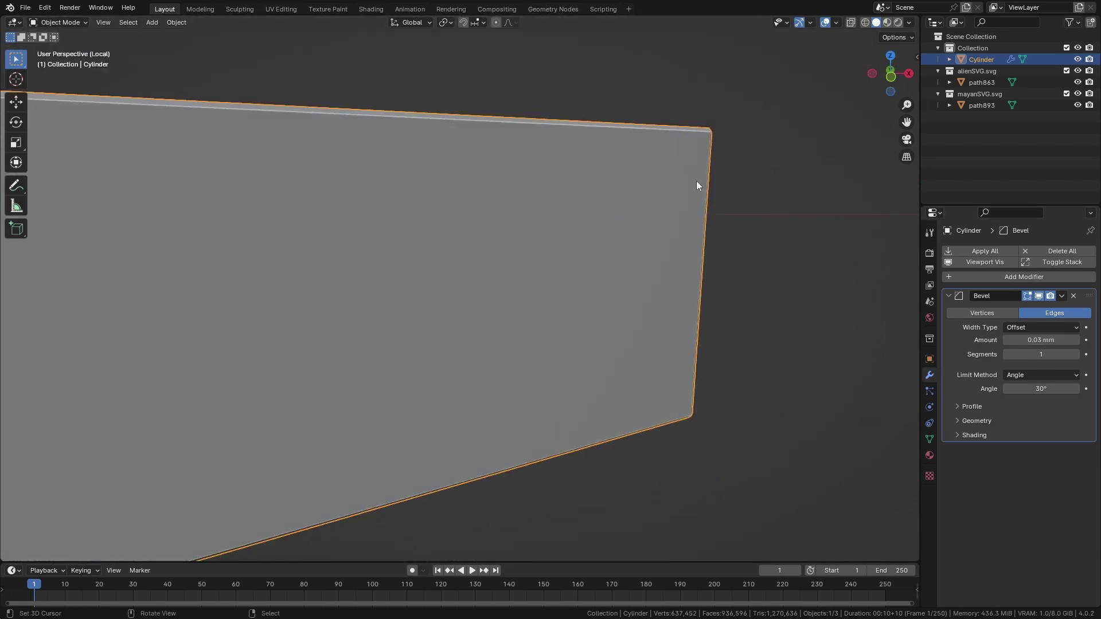
Raise the bevel segments to 3 and apply Shade Auto Smooth.
left_click(1075, 354)
left_click(1075, 354)
right_click(614, 272)
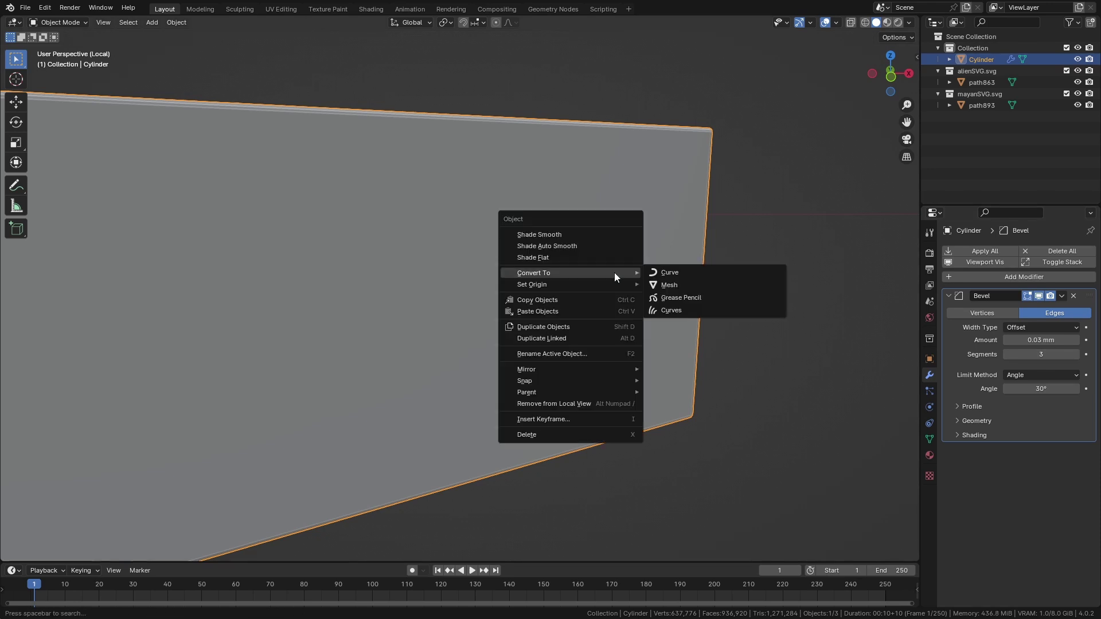
left_click(587, 247)
middle_click_drag(586, 246, 800, 387)
key("KP_7")
Add a Weighted Normal modifier after the Bevel, enabling Keep Sharp and Face Influence.
left_click(1007, 278)
left_click(1006, 279)
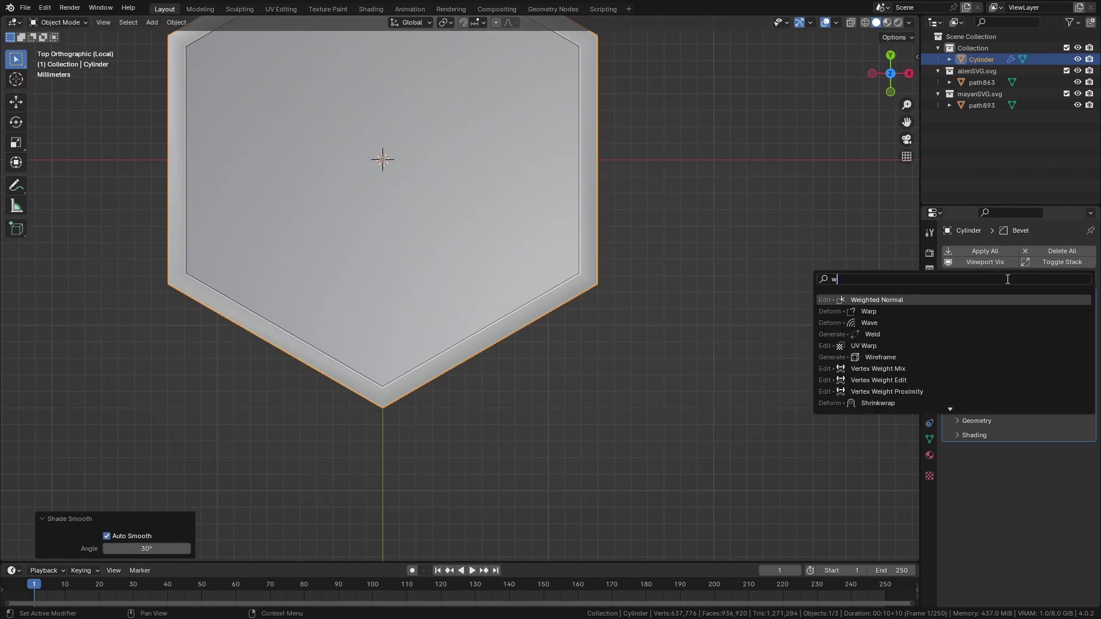
type("weig")
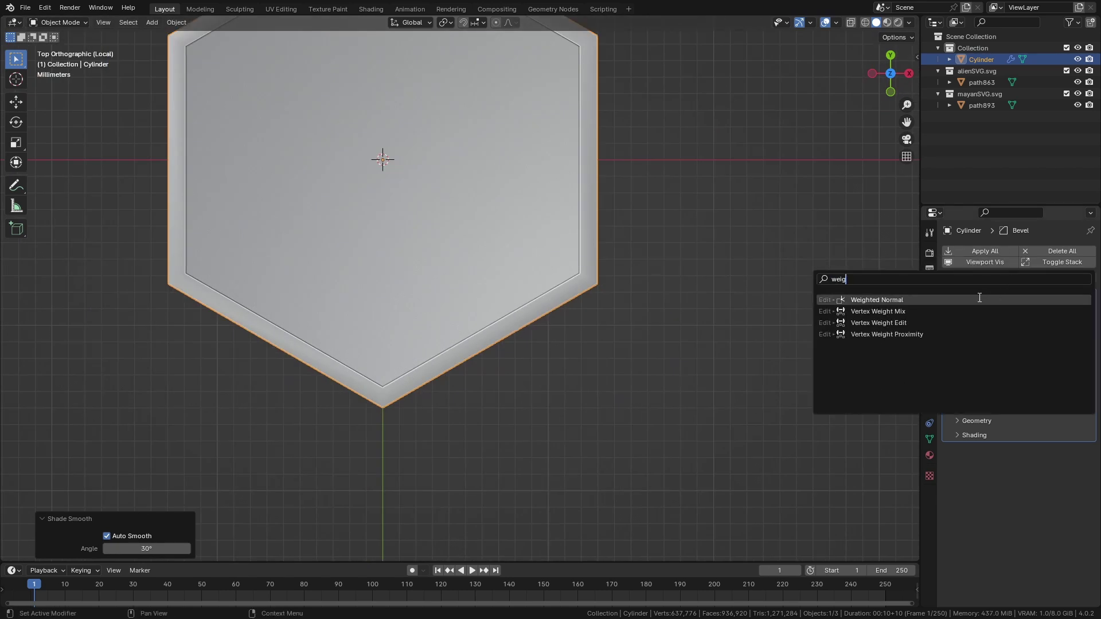
left_click(973, 299)
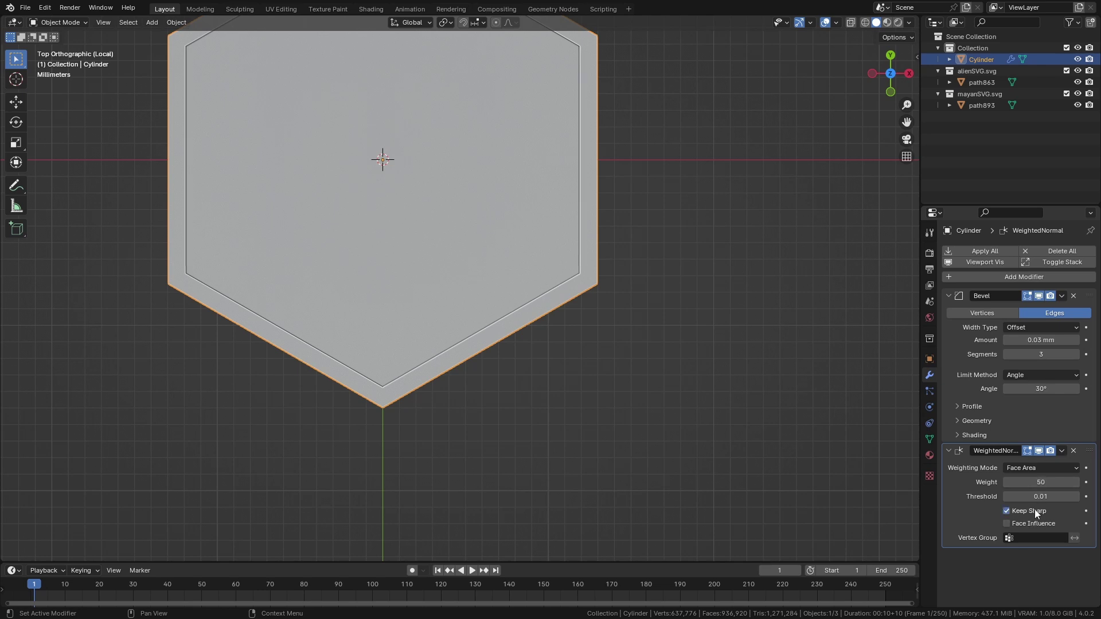
left_click(1004, 523)
key("KP_Decimal")
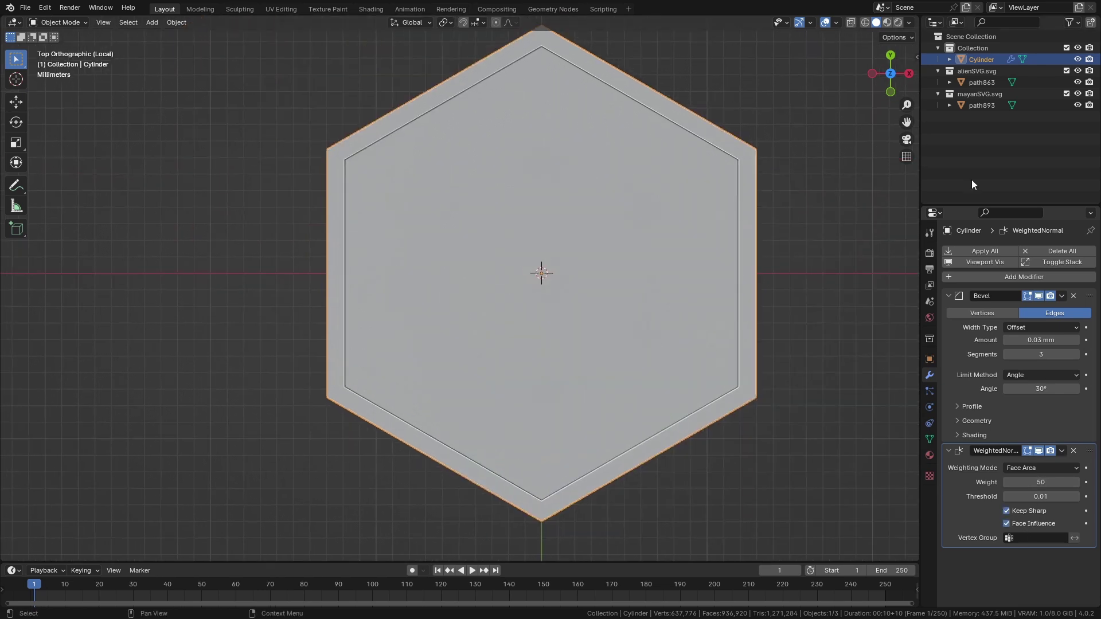
middle_click_drag(662, 266, 711, 192)
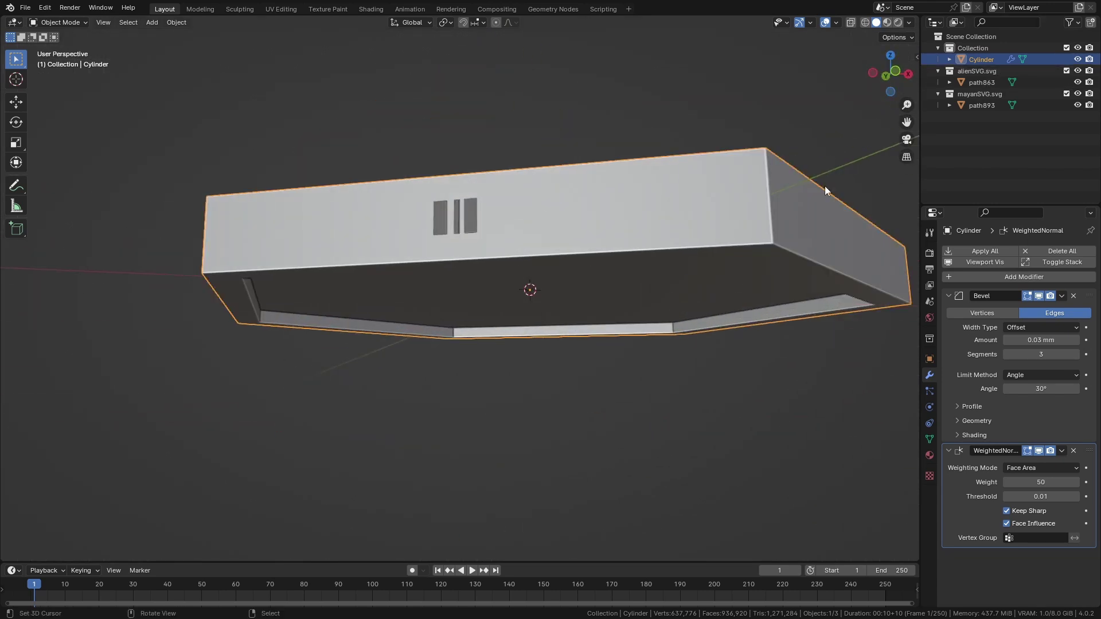
key("KP_7")
Centre the alien relief path863 on the hexagon and scale it to 0.943.
left_click(986, 82)
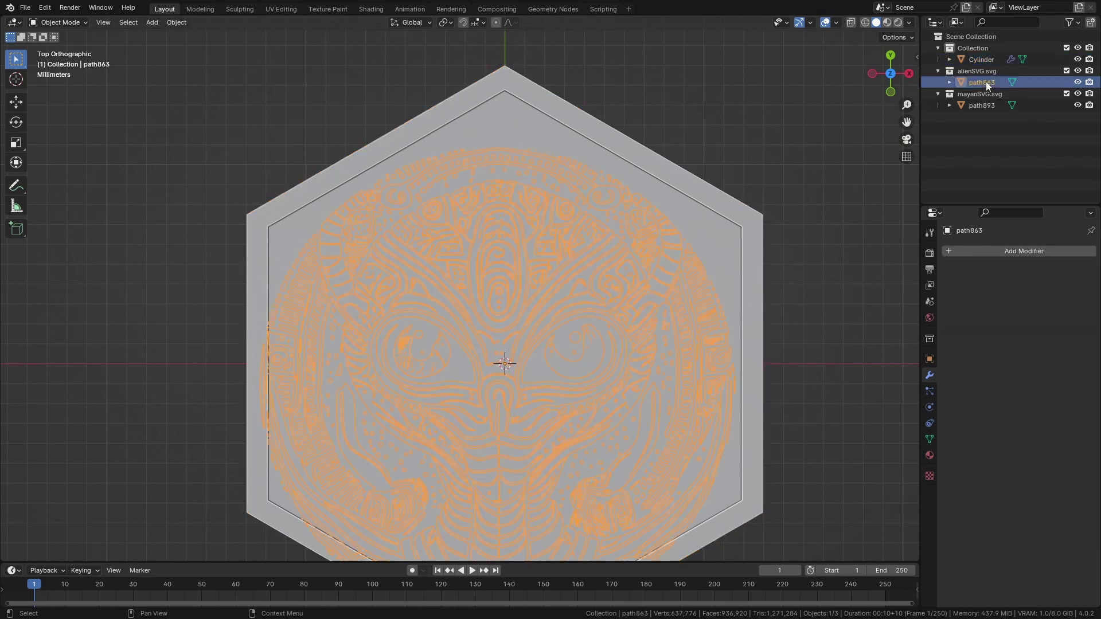
middle_click_drag(616, 346, 577, 290, "shift")
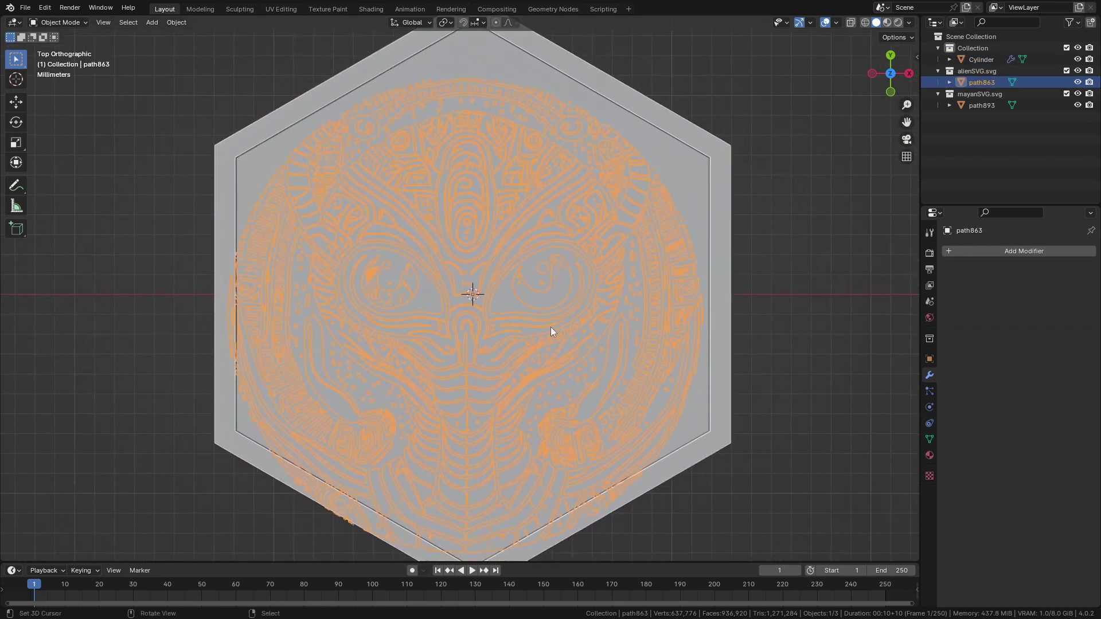
key("g")
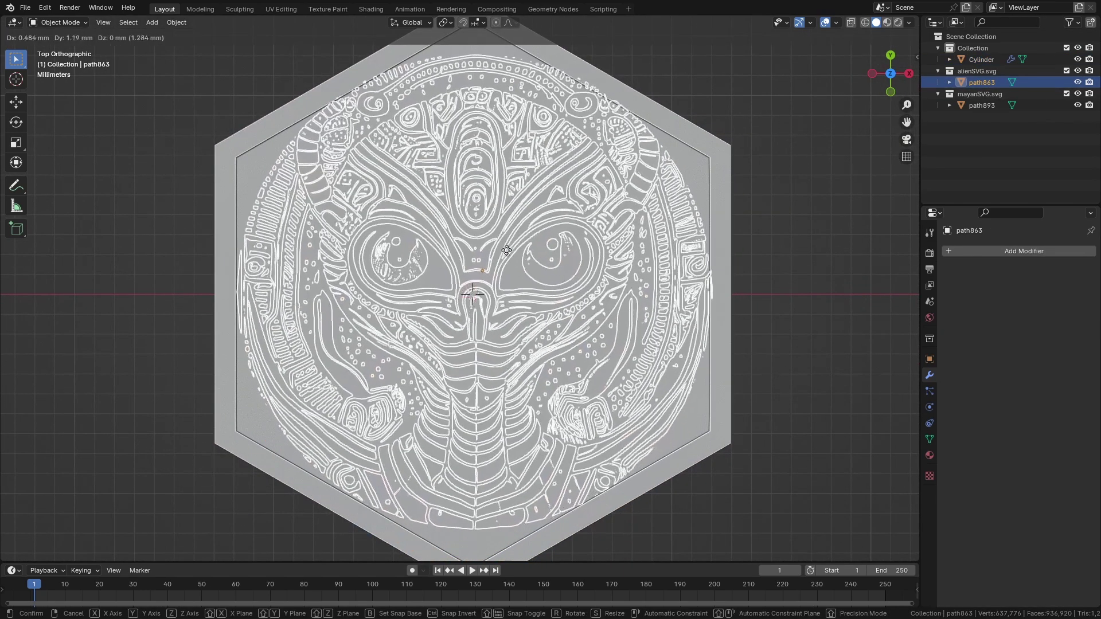
left_click(516, 270)
key("s")
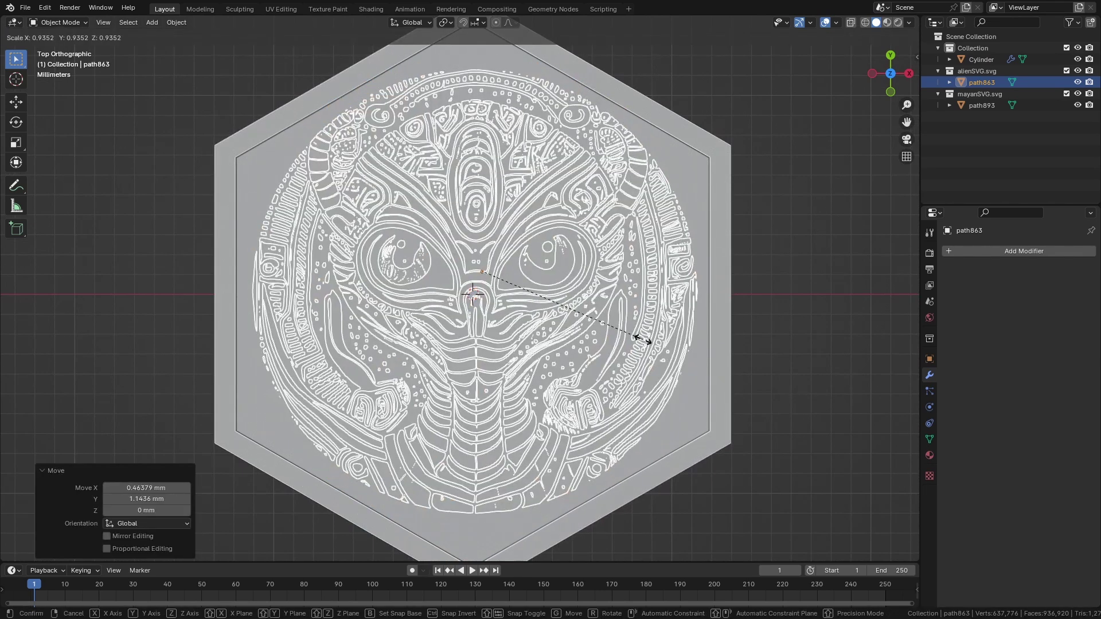
left_click(643, 344)
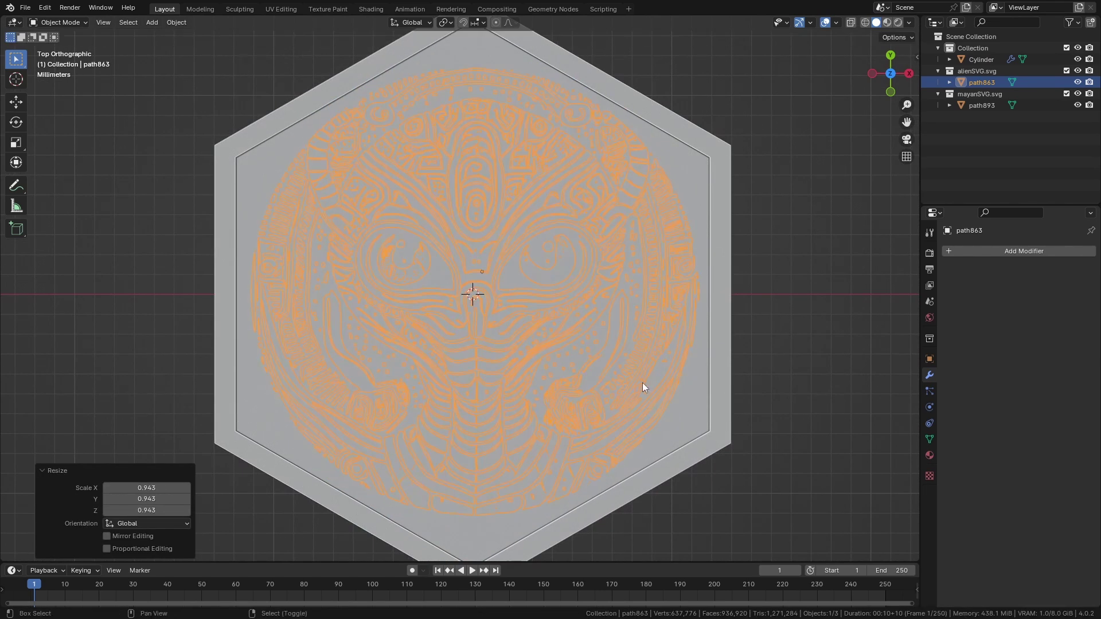
Raise path863 about 0.29 mm on Z so it sits in the coin's top face.
middle_click_drag(639, 383, 604, 294)
key("g")
key("z")
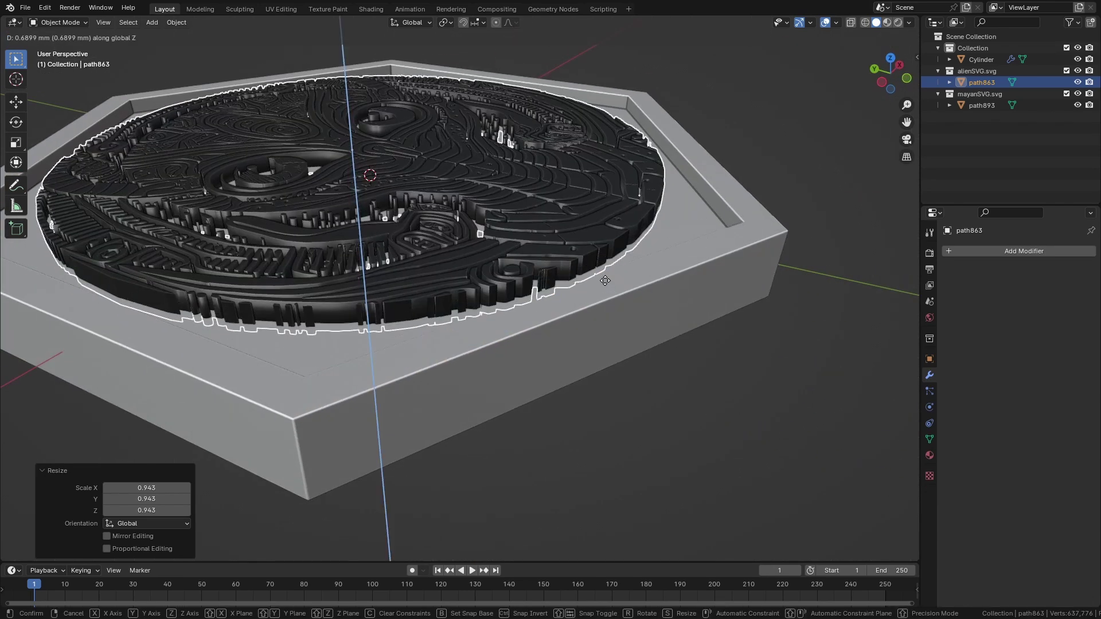
left_click(603, 287)
key("KP_1")
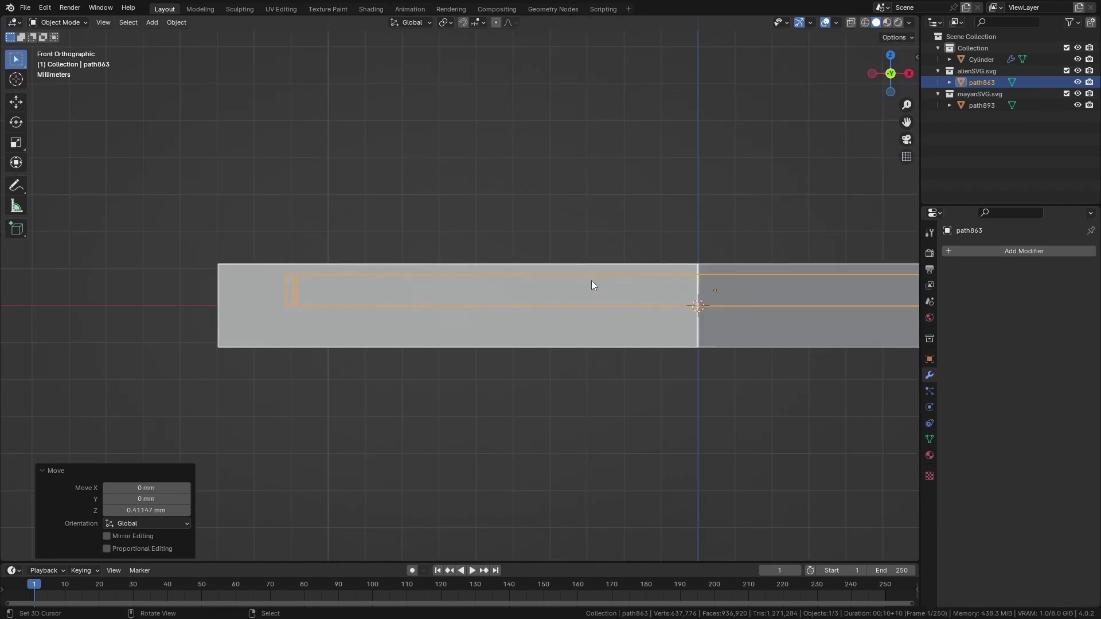
key("ctrl+KP_1")
key("KP_1")
middle_click_drag(584, 283, 504, 293, "shift")
key("g")
key("z")
left_click(556, 238)
middle_click_drag(555, 239, 519, 240)
Move the Mayan relief path893 down on Z to about -0.677 mm in right view.
left_click(992, 105)
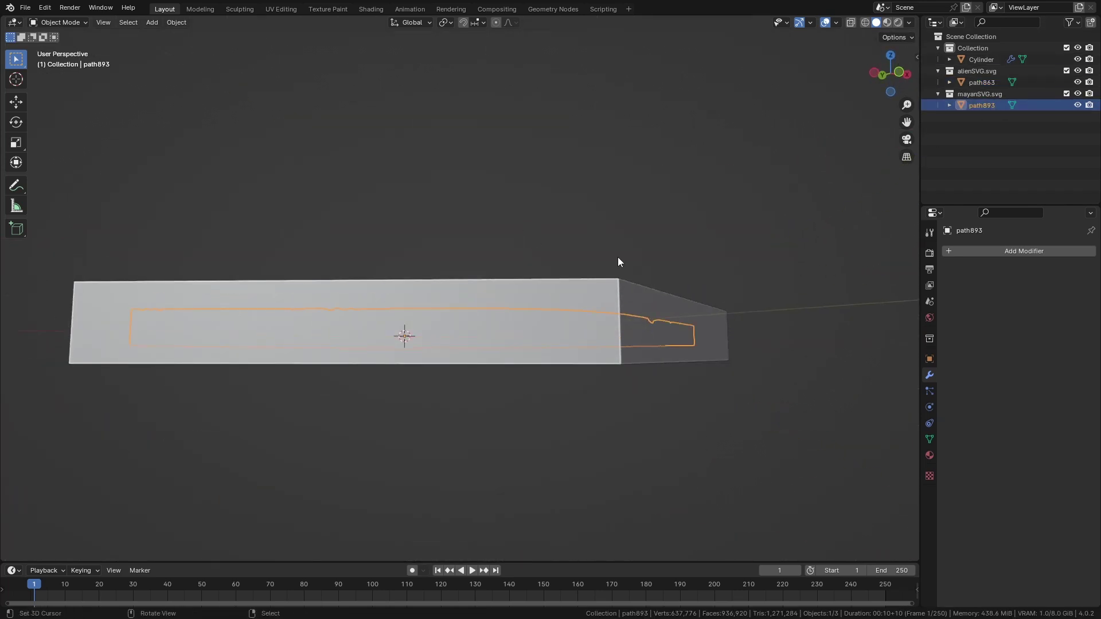
middle_click_drag(611, 258, 592, 293)
key("KP_3")
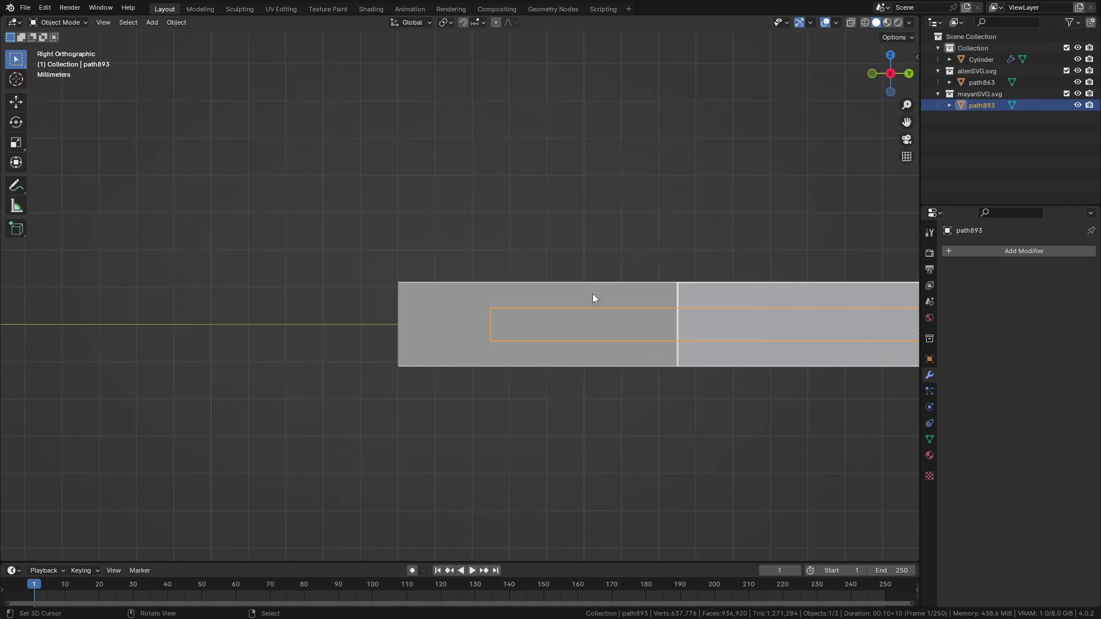
middle_click_drag(662, 311, 503, 271, "shift")
key("g")
key("z")
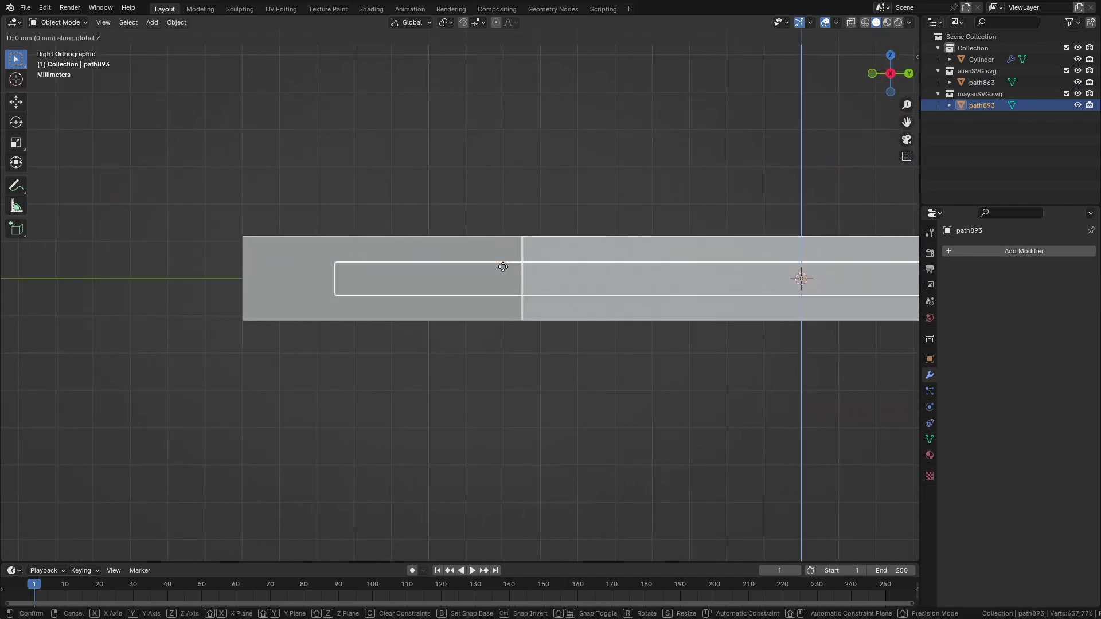
left_click(499, 312)
middle_click_drag(499, 312, 687, 343)
scroll(630, 338, "down", 6)
middle_click_drag(604, 332, 563, 365)
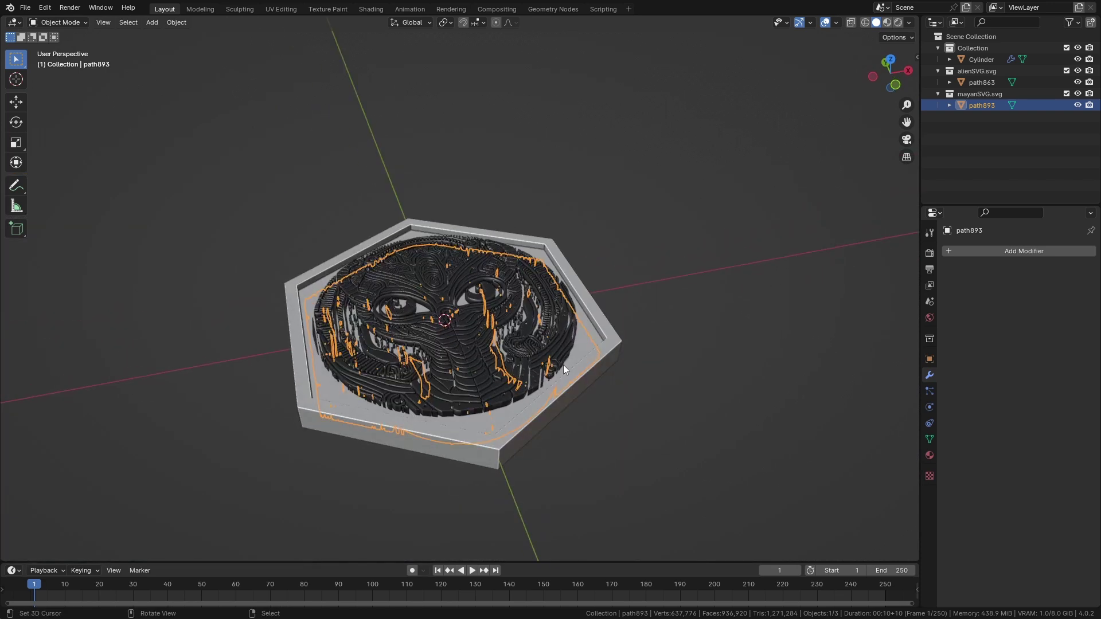
Parent both reliefs to the Cylinder using Object (Keep Transform).
left_click(490, 345, "shift")
left_click(592, 373, "shift")
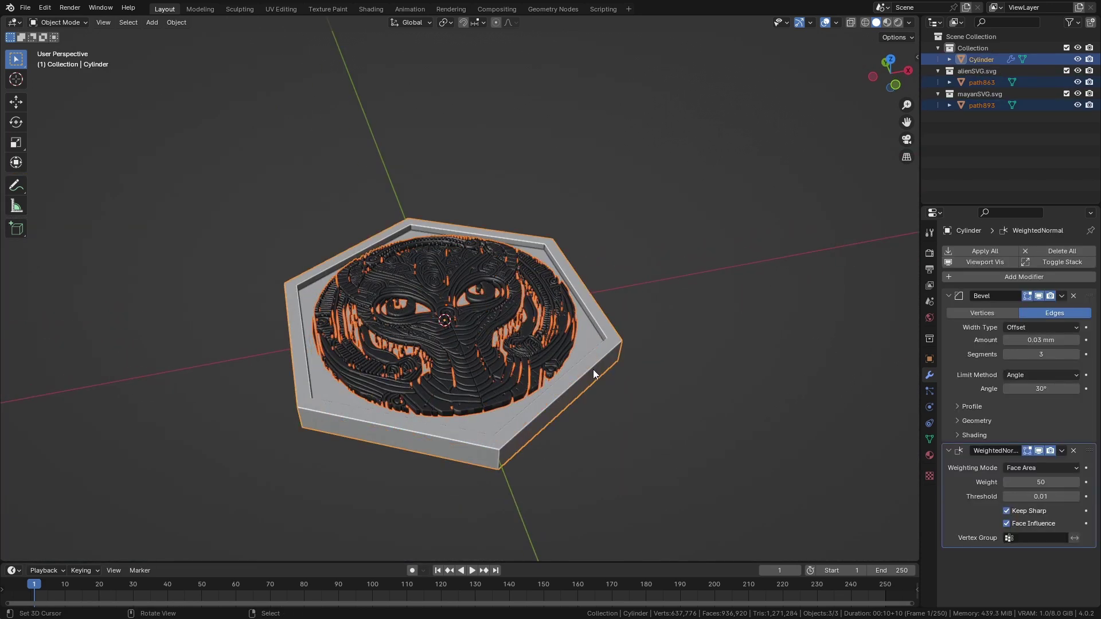
key("ctrl+p")
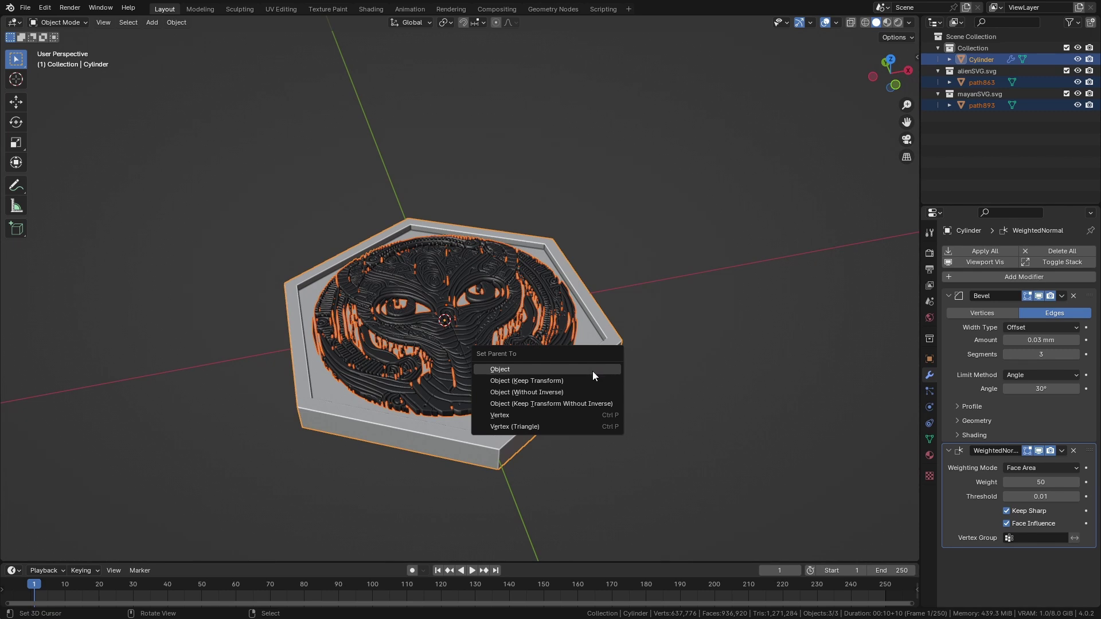
left_click(587, 381)
Rotate the Cylinder 90° about X to stand the coin upright.
left_click(597, 369)
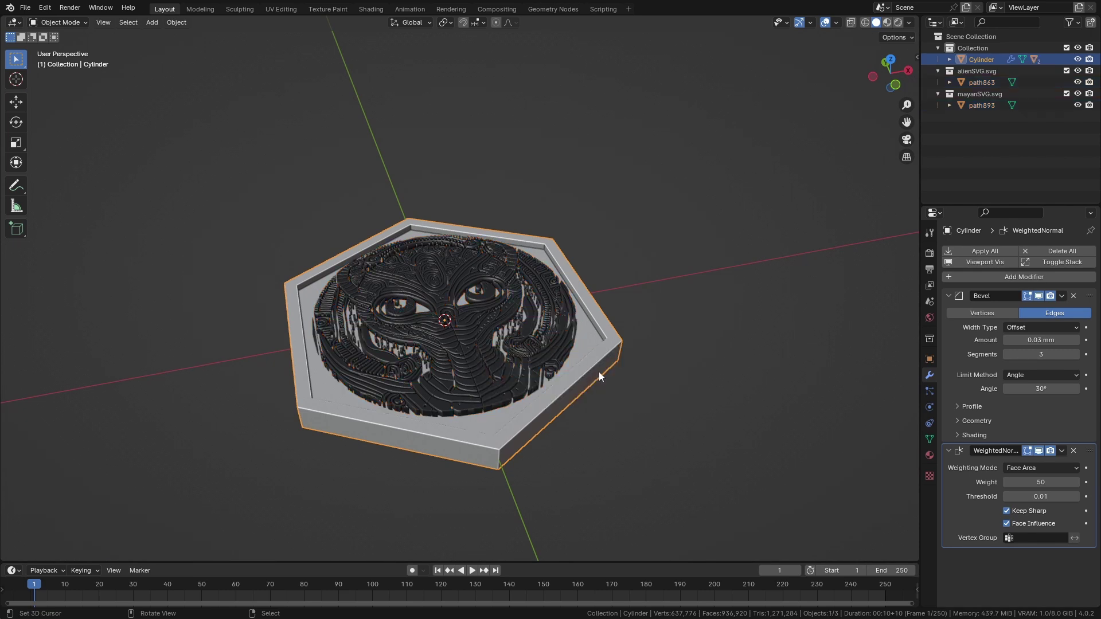
key("r")
type("x")
type("90")
key("Return")
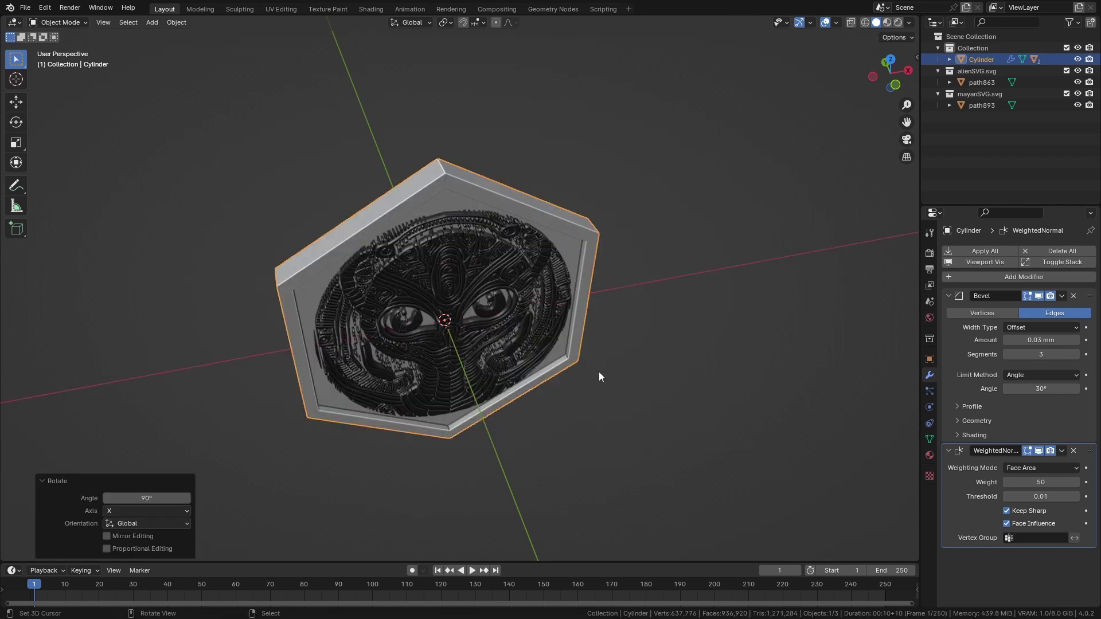
middle_click_drag(598, 372, 490, 295)
left_click(490, 291)
Check the coin from top, side and front views, then select the Mayan relief path893 from the back view.
key("KP_7")
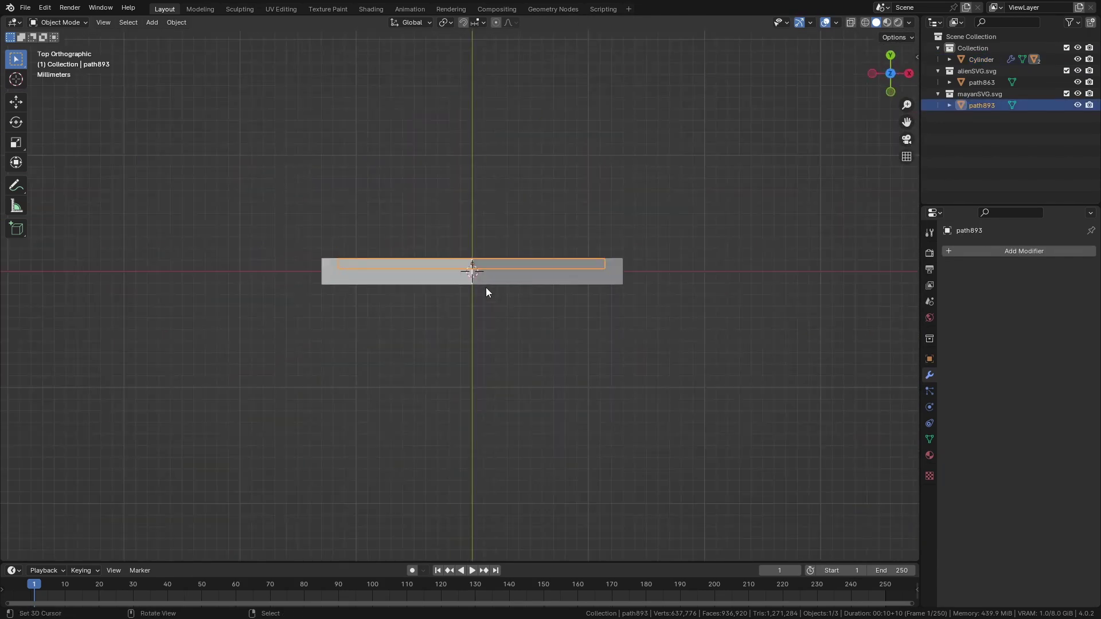
key("KP_3")
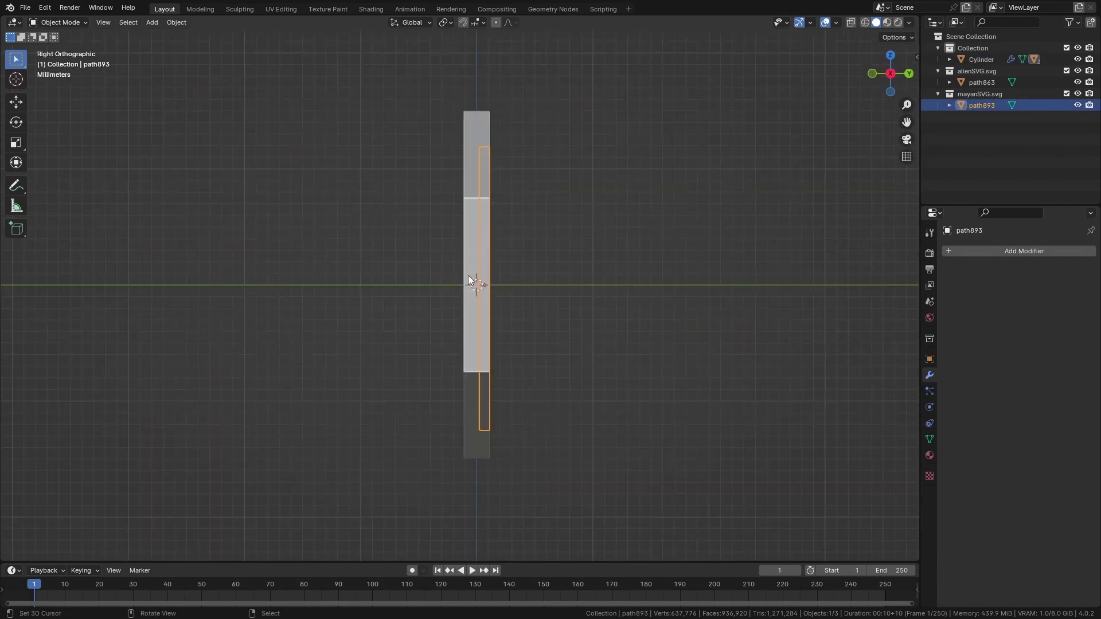
key("KP_1")
key("h")
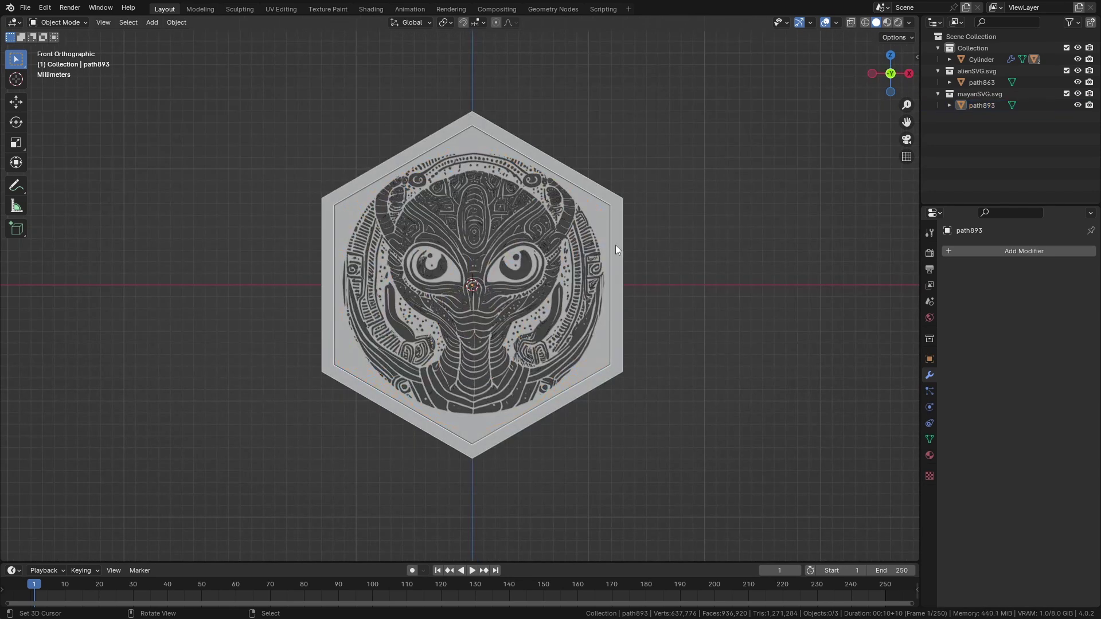
key("ctrl+KP_1")
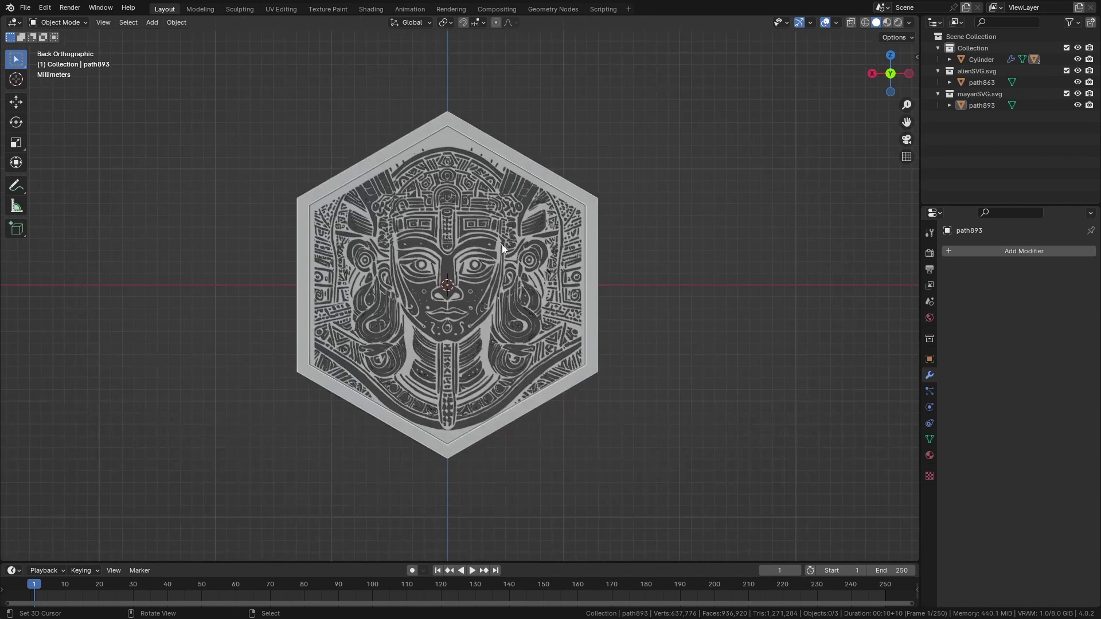
left_click(501, 244)
Enlarge the Mayan relief to 1.031 and reposition it on the coin's back.
key("s")
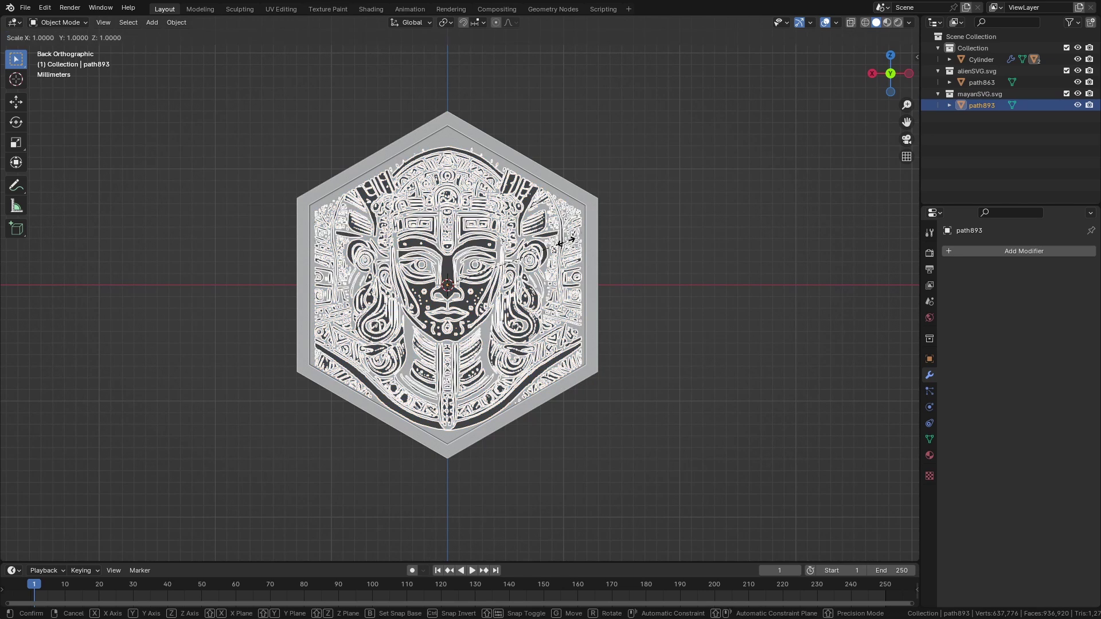
key("Escape")
scroll(517, 250, "up", 2)
key("g")
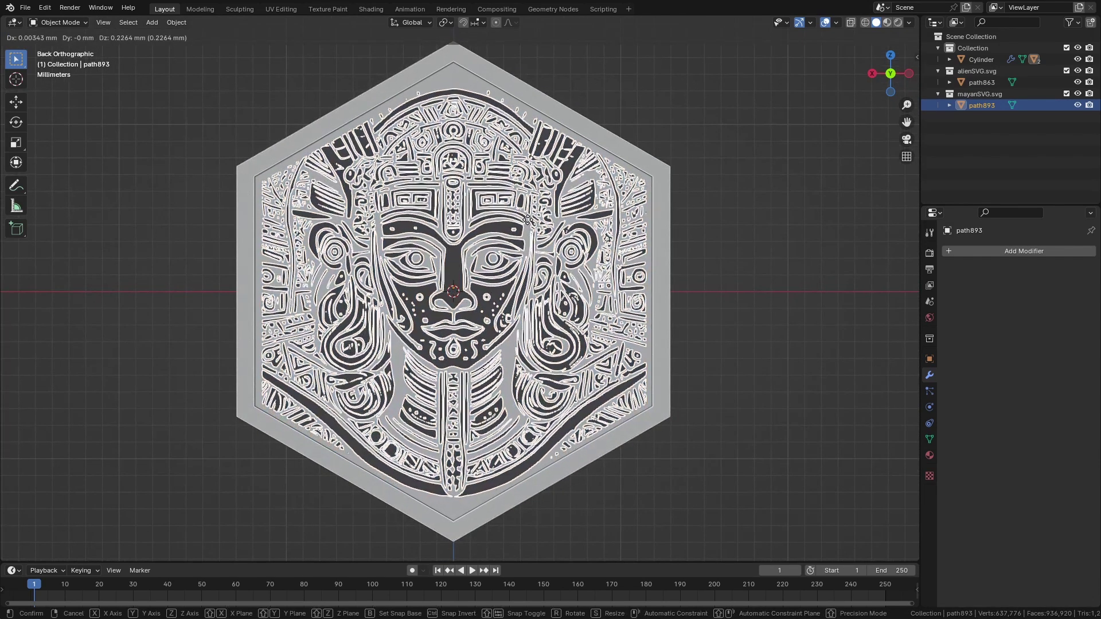
key("s")
left_click(677, 268)
key("g")
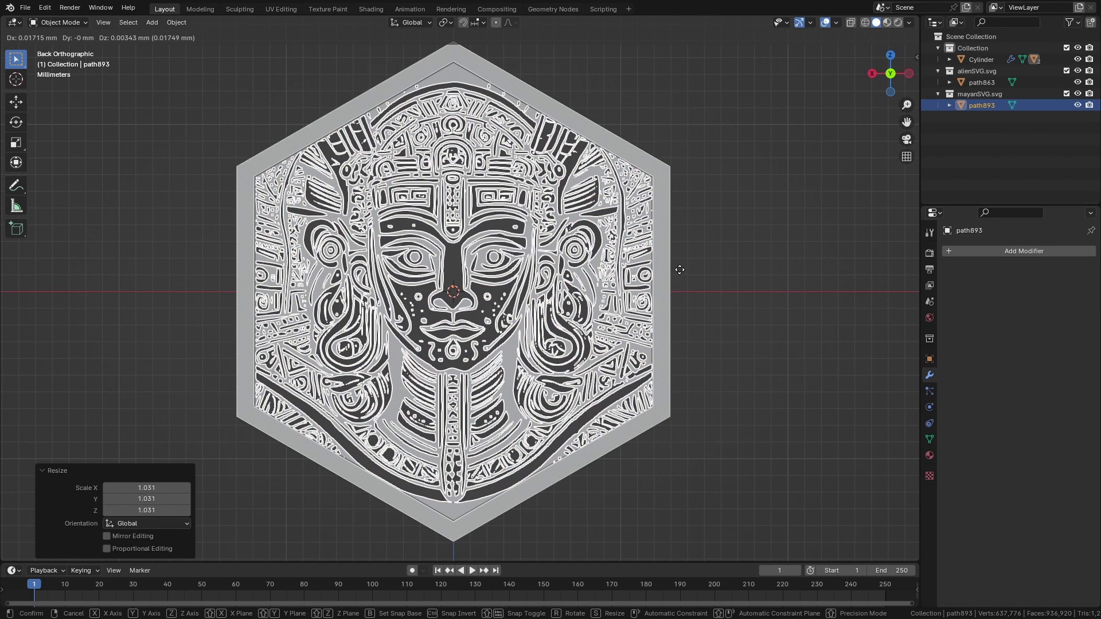
left_click(680, 269)
Shrink the relief to 0.979 and nudge it to sit centred inside the hexagonal rim.
key("s")
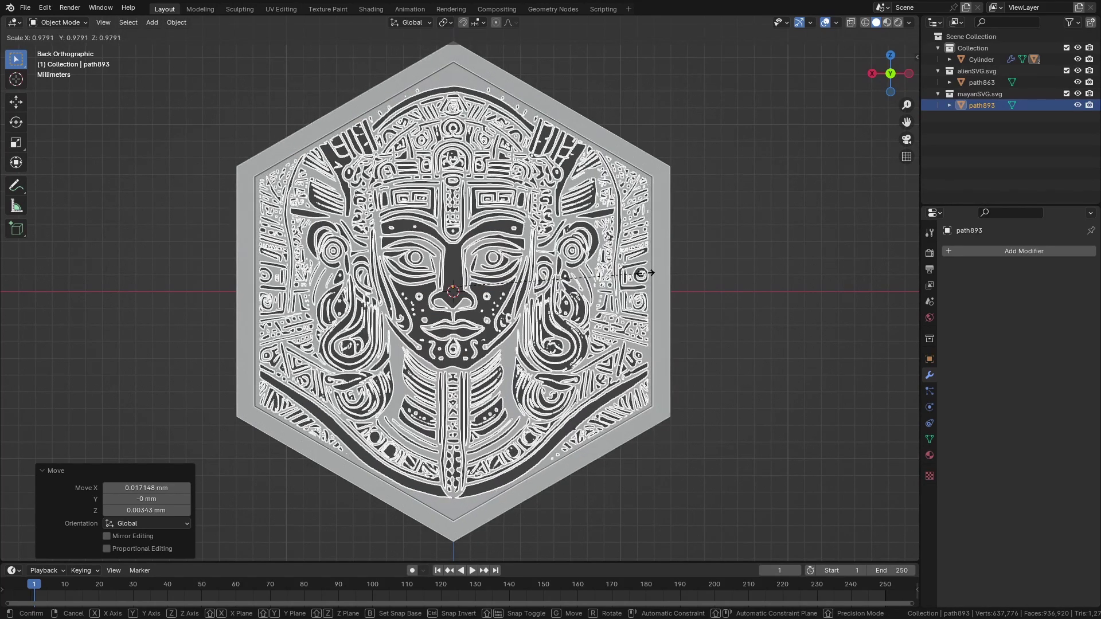
left_click(646, 277)
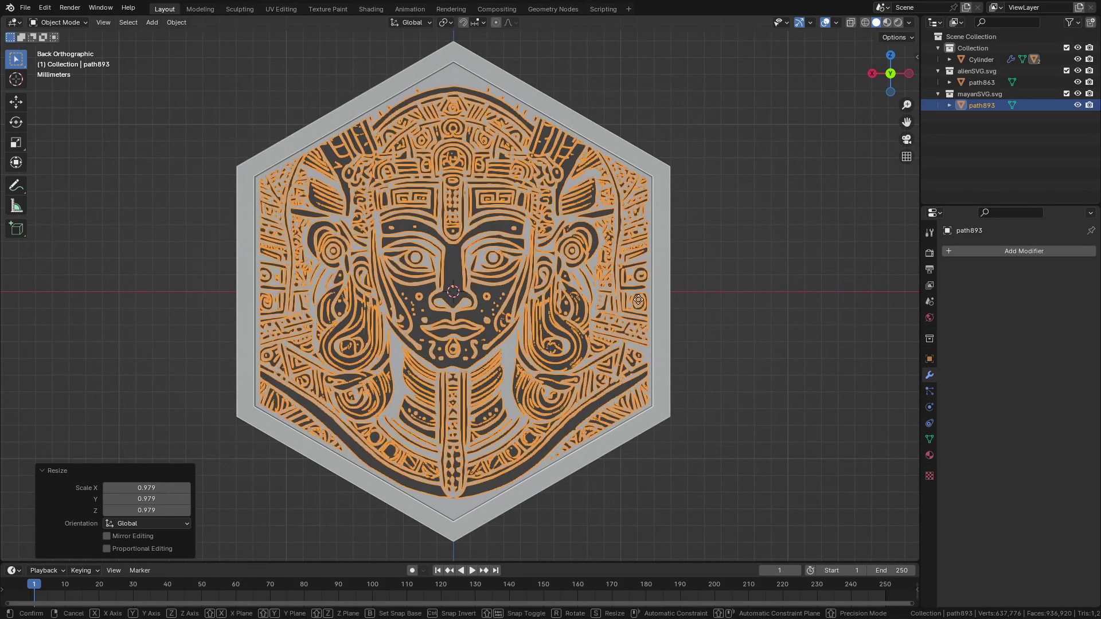
key("g")
left_click(636, 298)
scroll(637, 300, "down", 4)
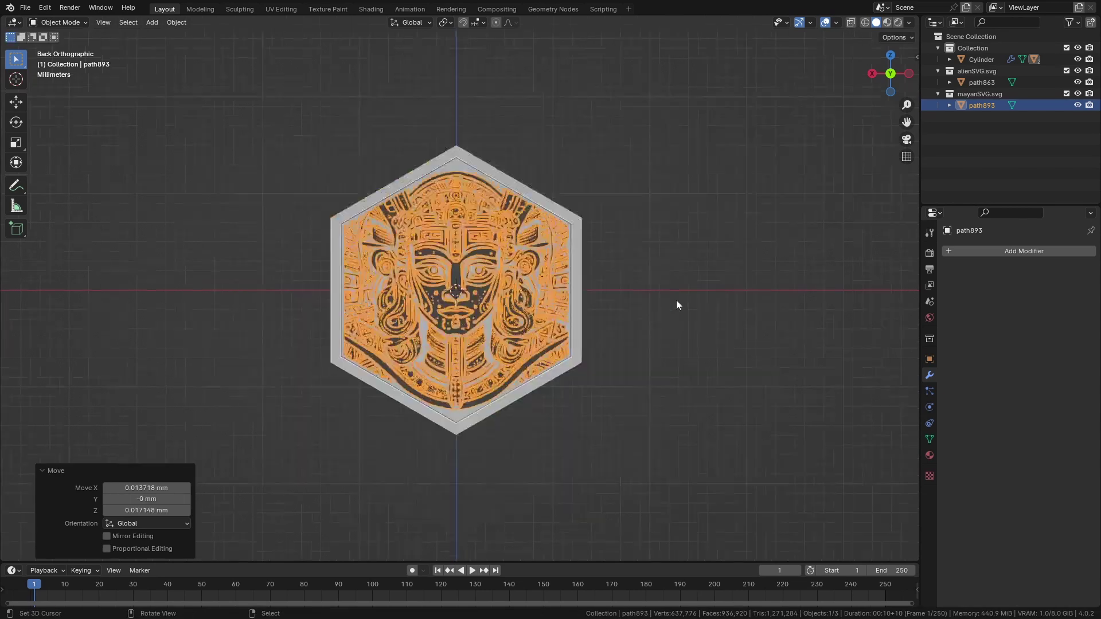
middle_click_drag(675, 304, 587, 318)
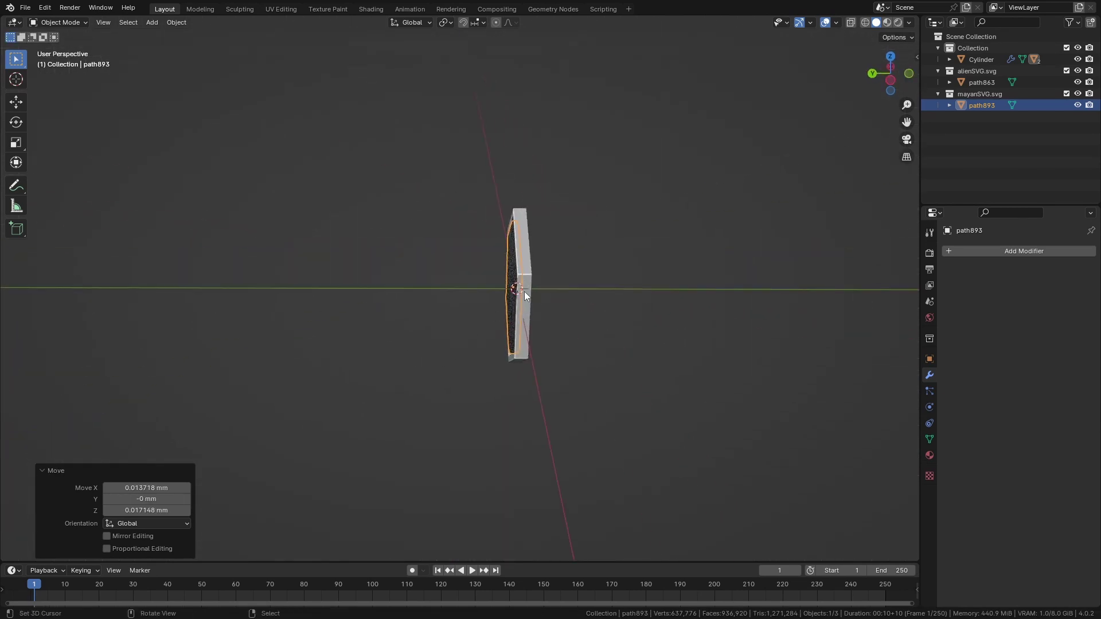
Select the Cylinder coin body and orbit until the alien relief face points at the camera.
left_click(524, 291)
middle_click_drag(524, 291, 137, 262)
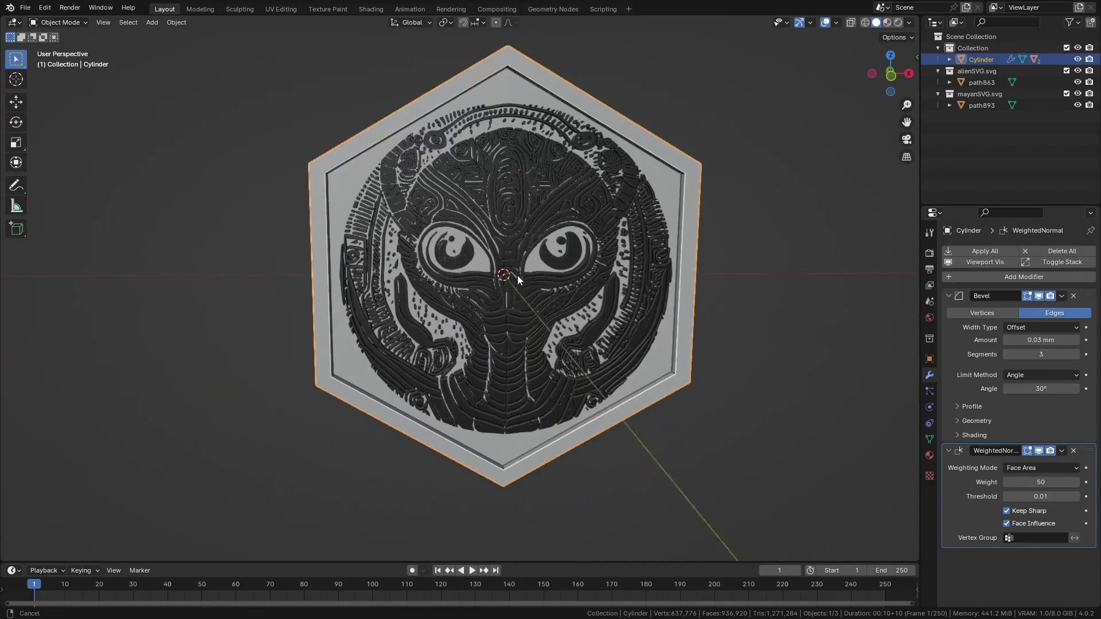